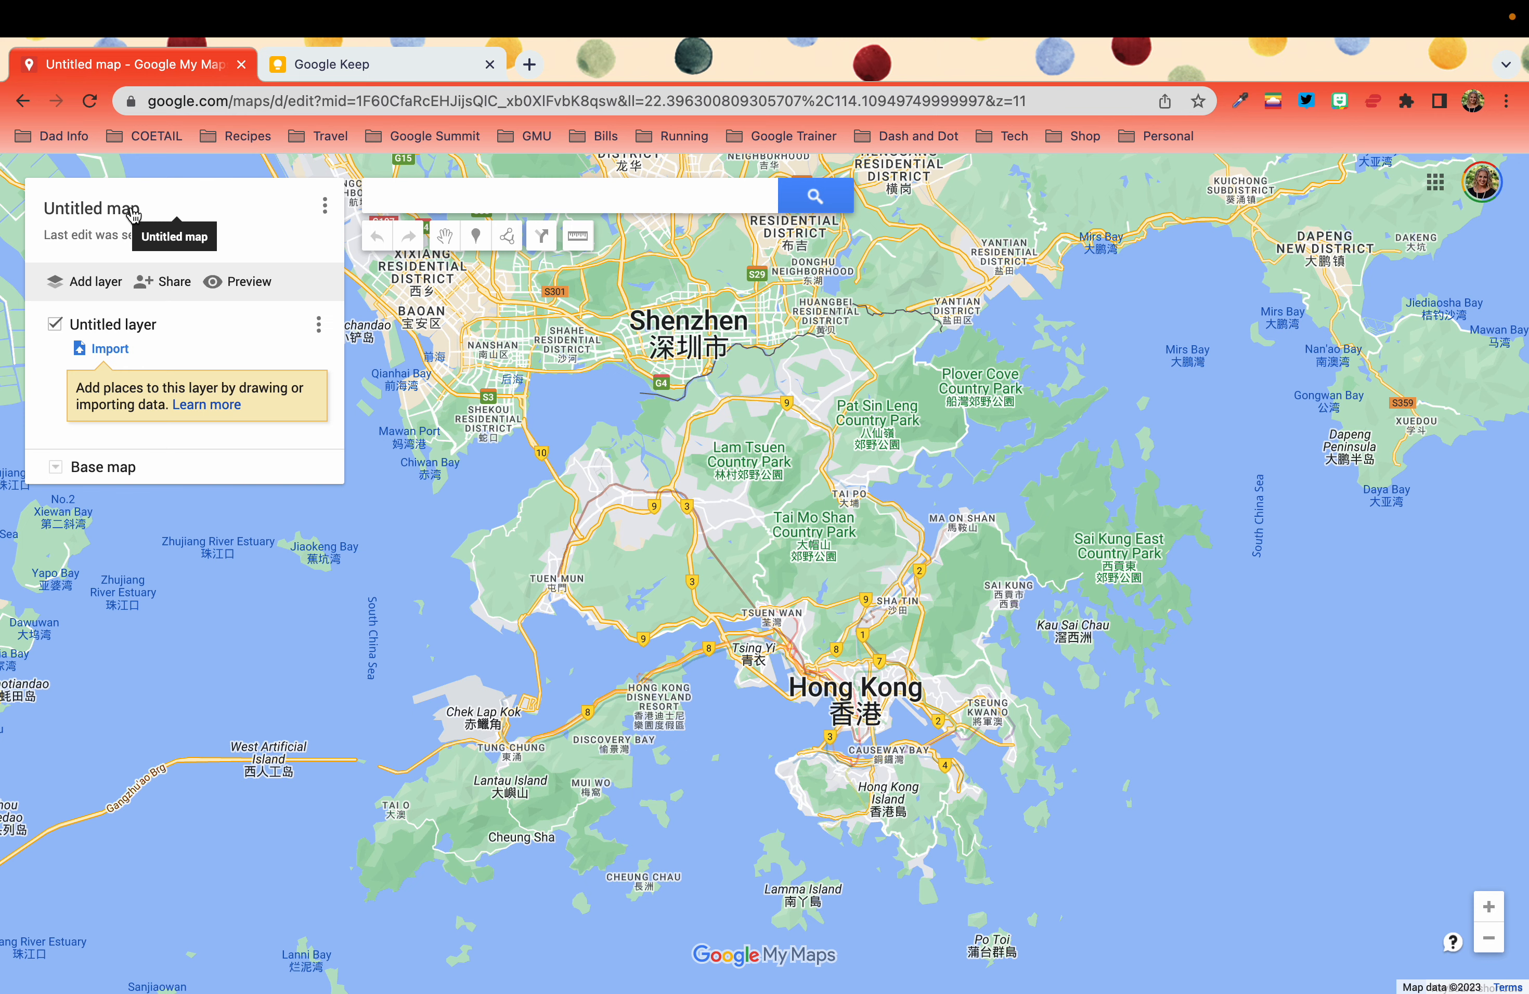
# Rename the untitled map as "Places to Visit in Hong Kong" and save the title.
pyautogui.click(134, 213)
pyautogui.write('Places to Visit in Hong Kong')
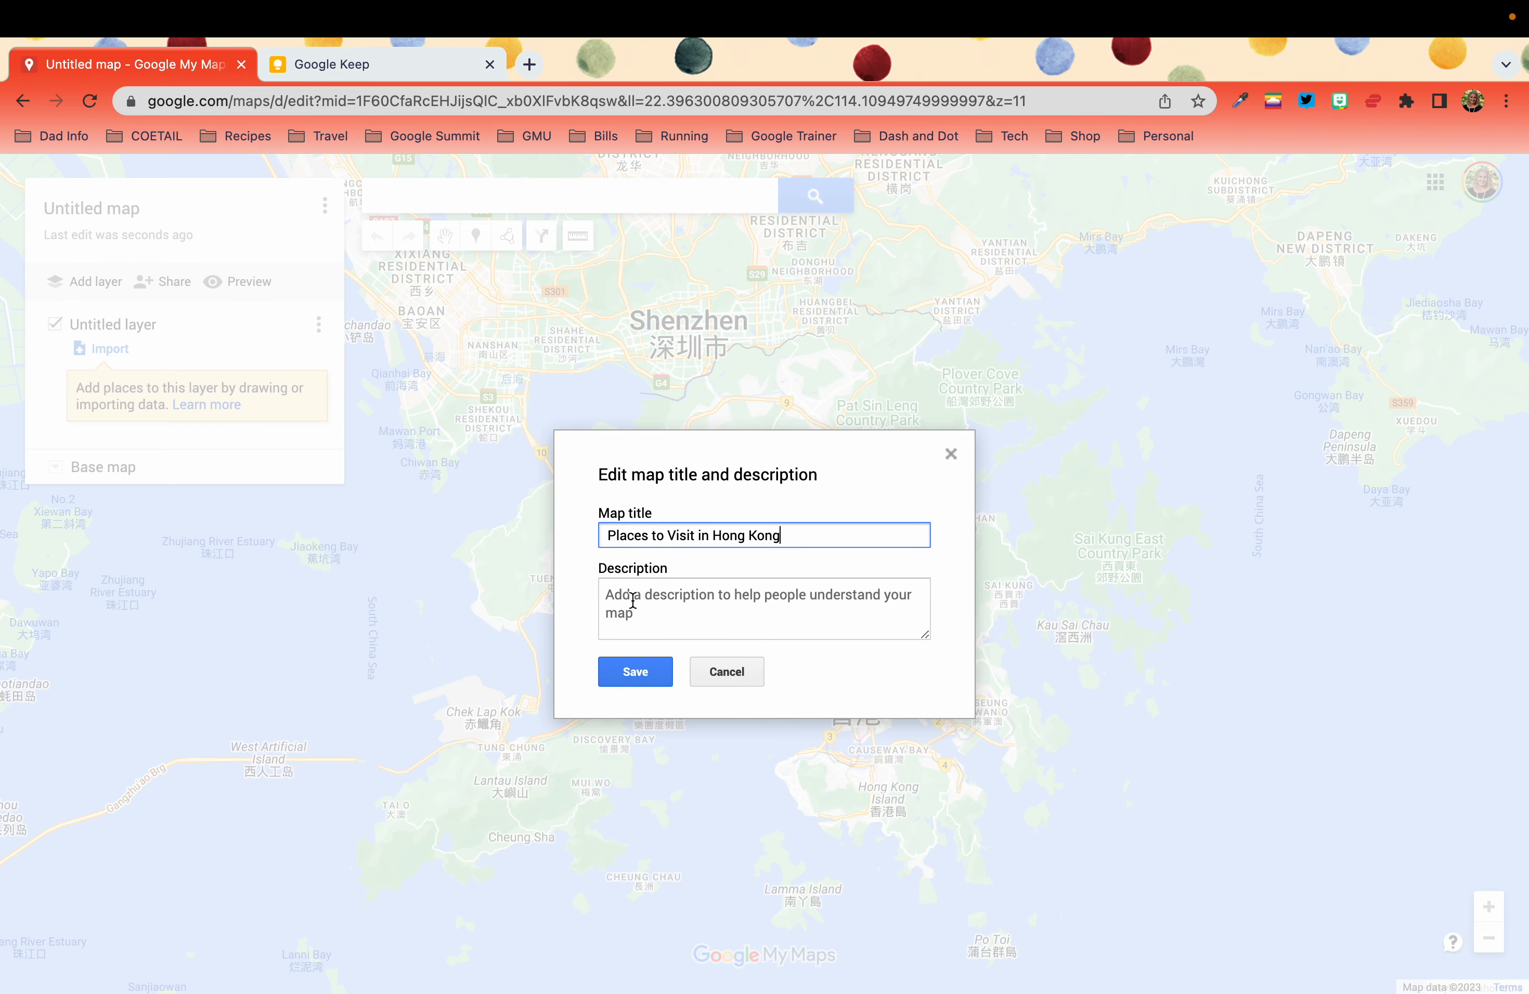
pyautogui.click(632, 673)
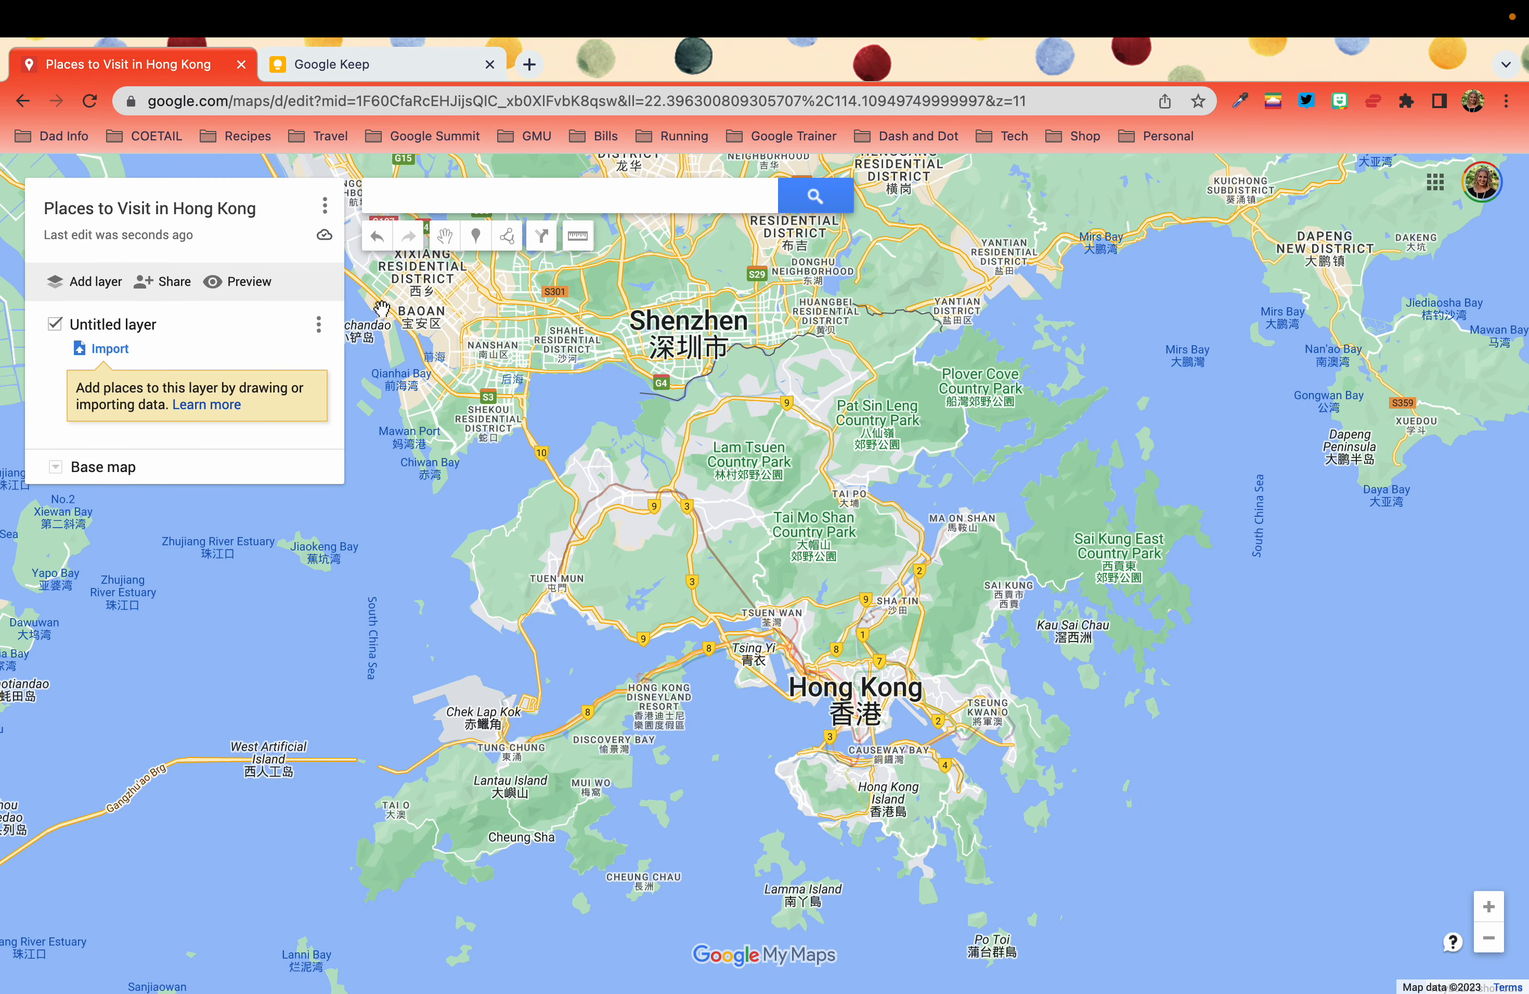
# Check the places list in Google Keep, then find Victoria Peak, The Peak in My Maps and add it to the map.
pyautogui.click(366, 72)
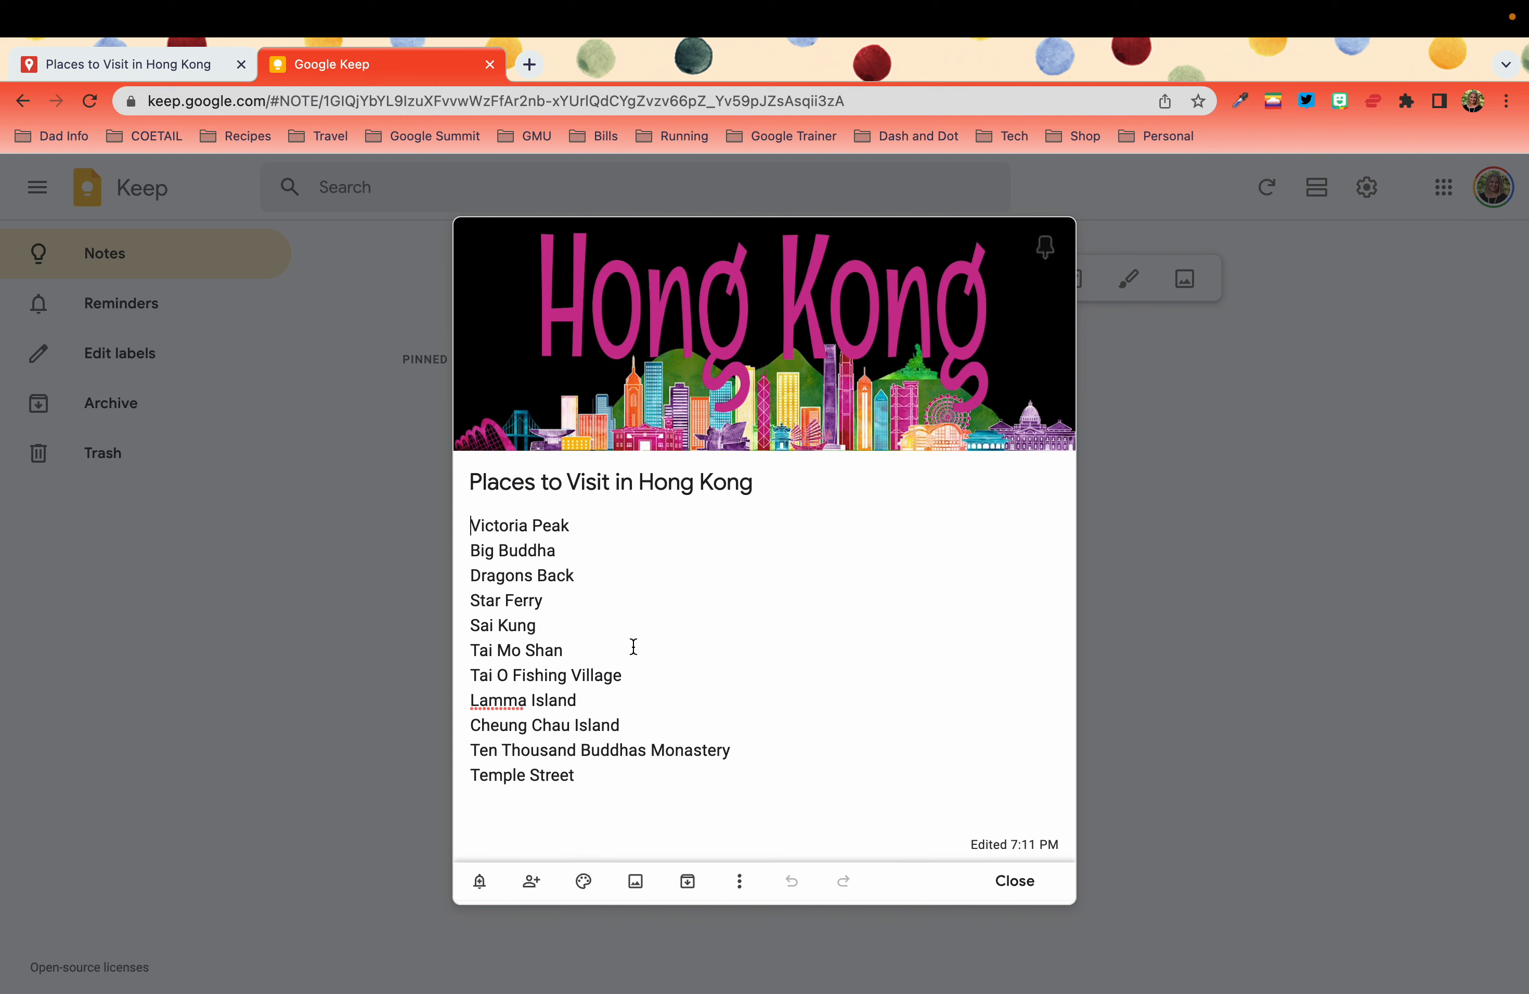
pyautogui.click(161, 64)
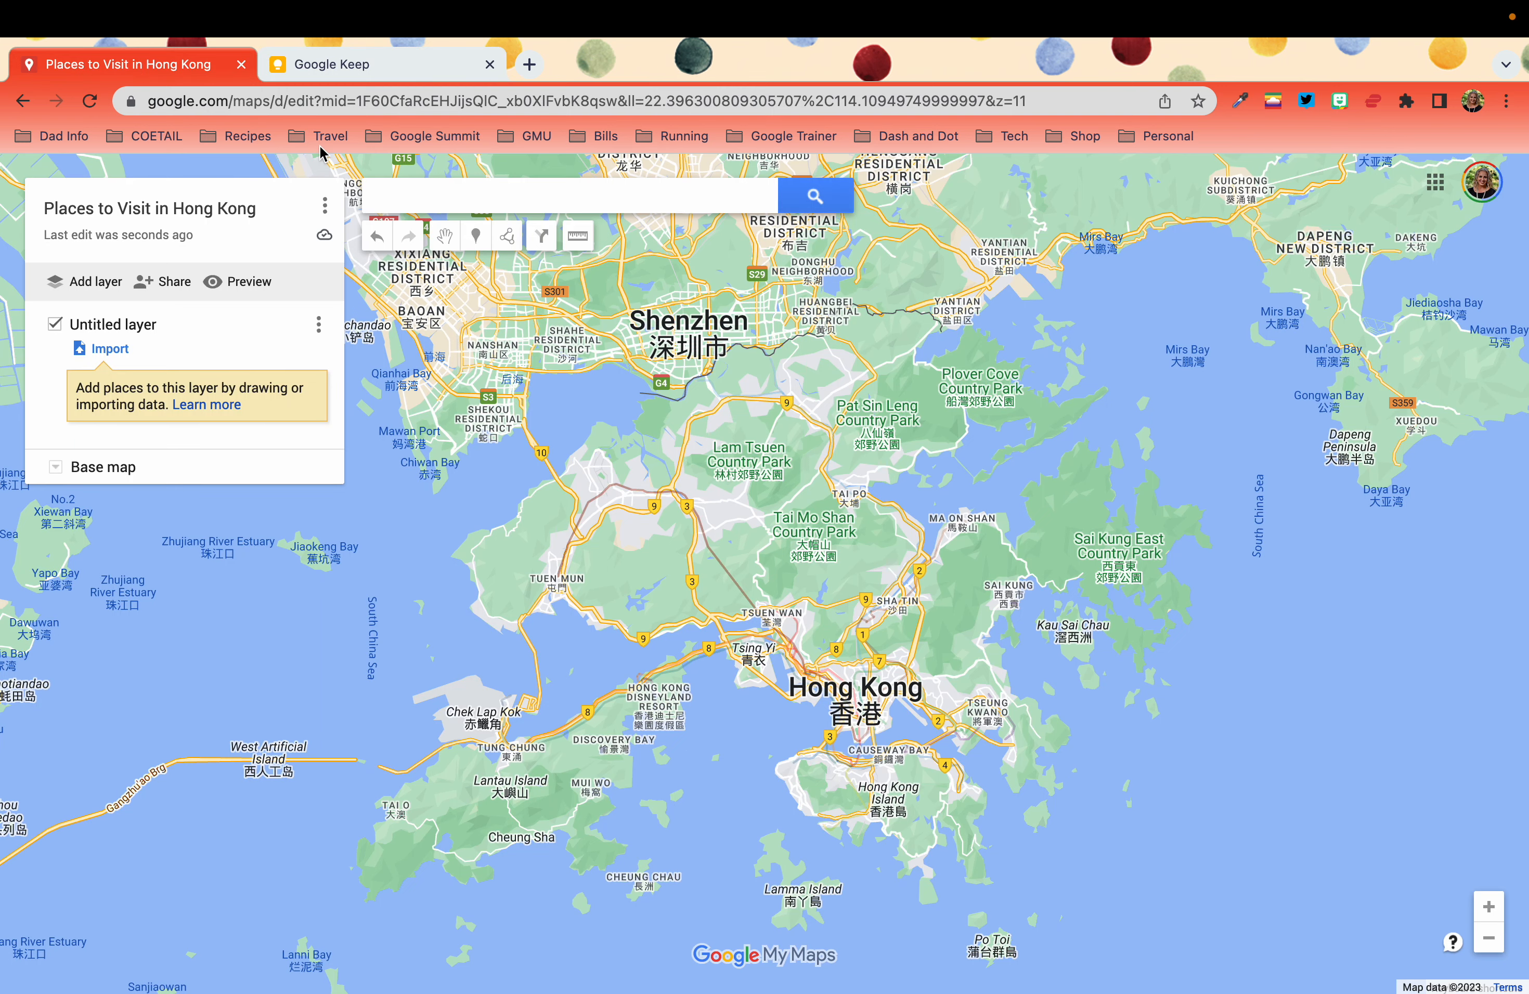
pyautogui.click(426, 195)
pyautogui.write('Victori')
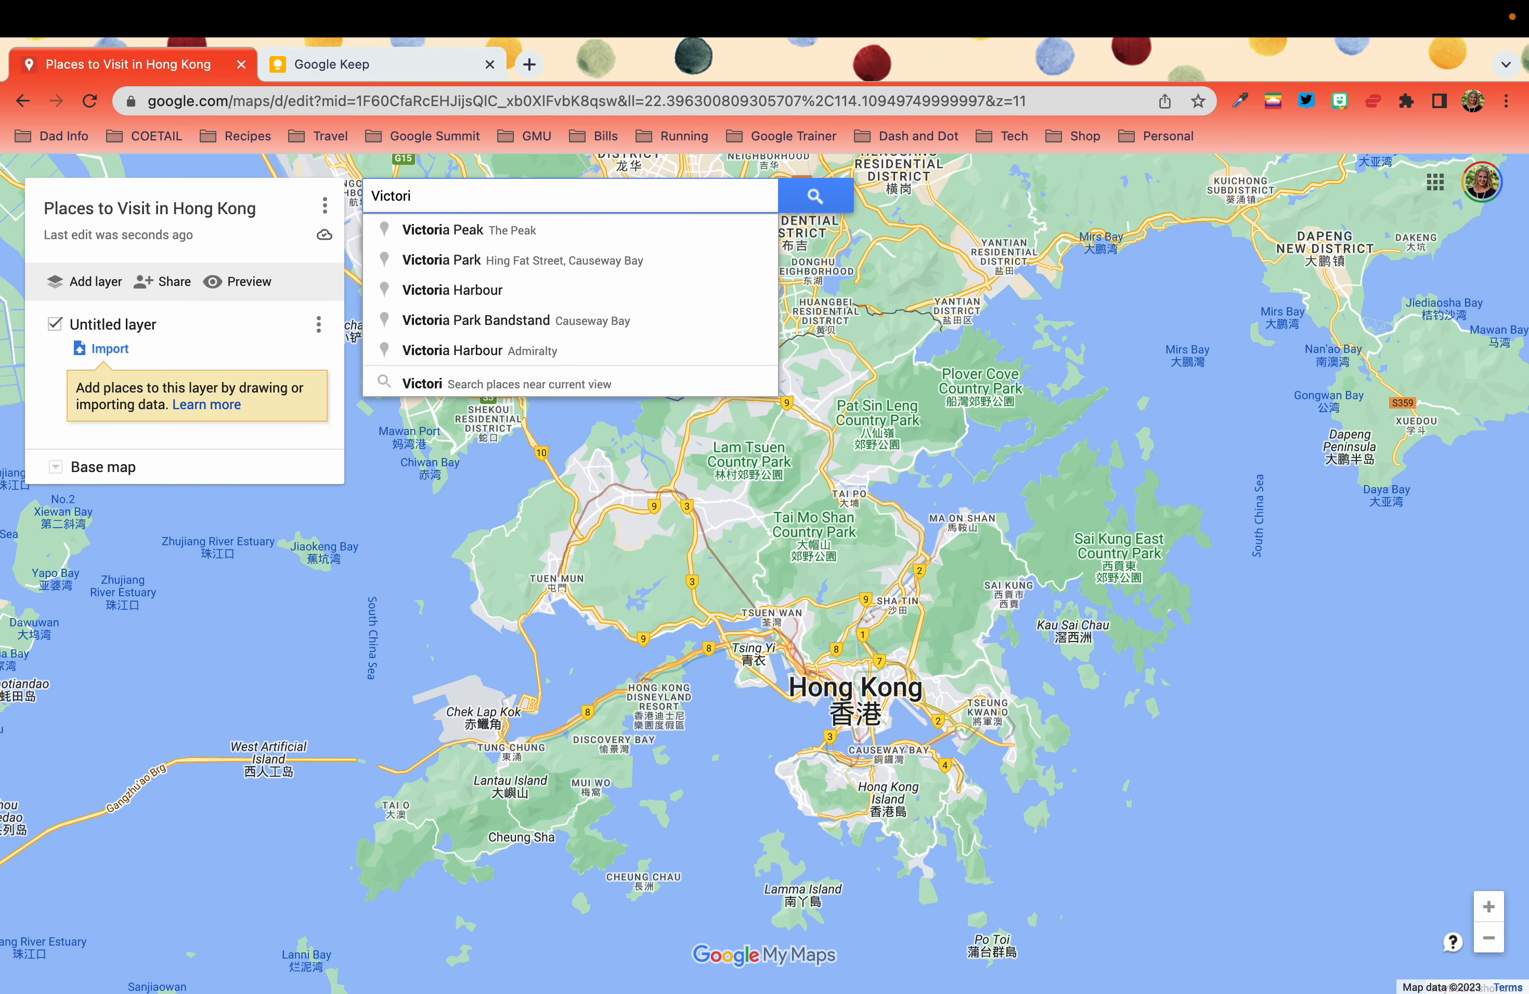
pyautogui.click(508, 239)
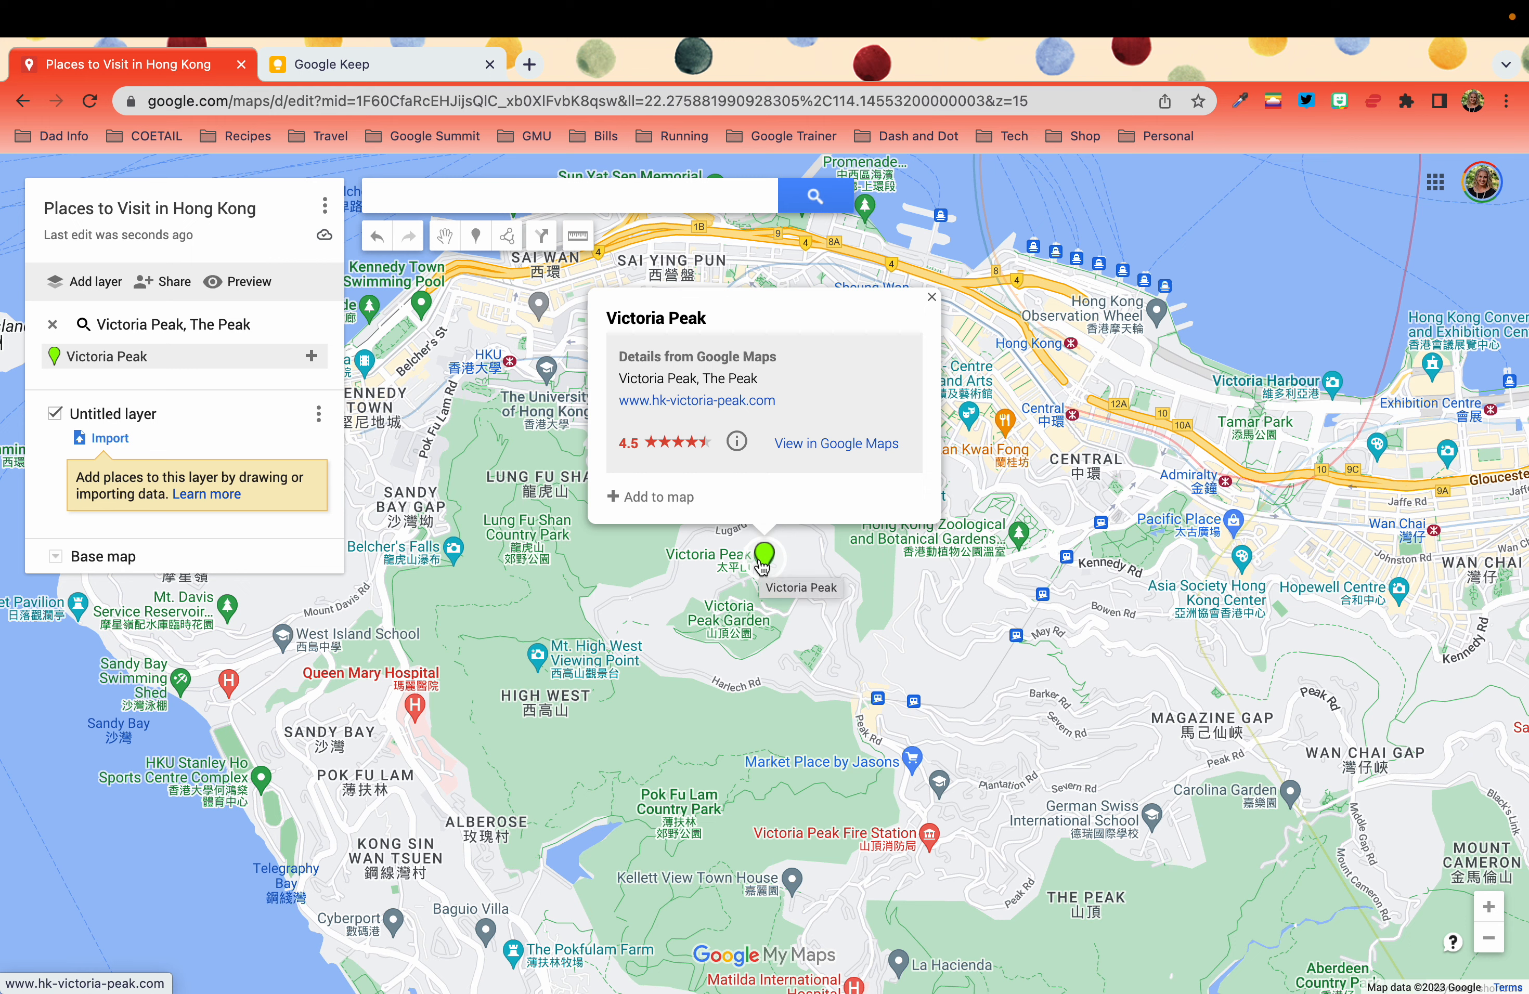
pyautogui.click(649, 498)
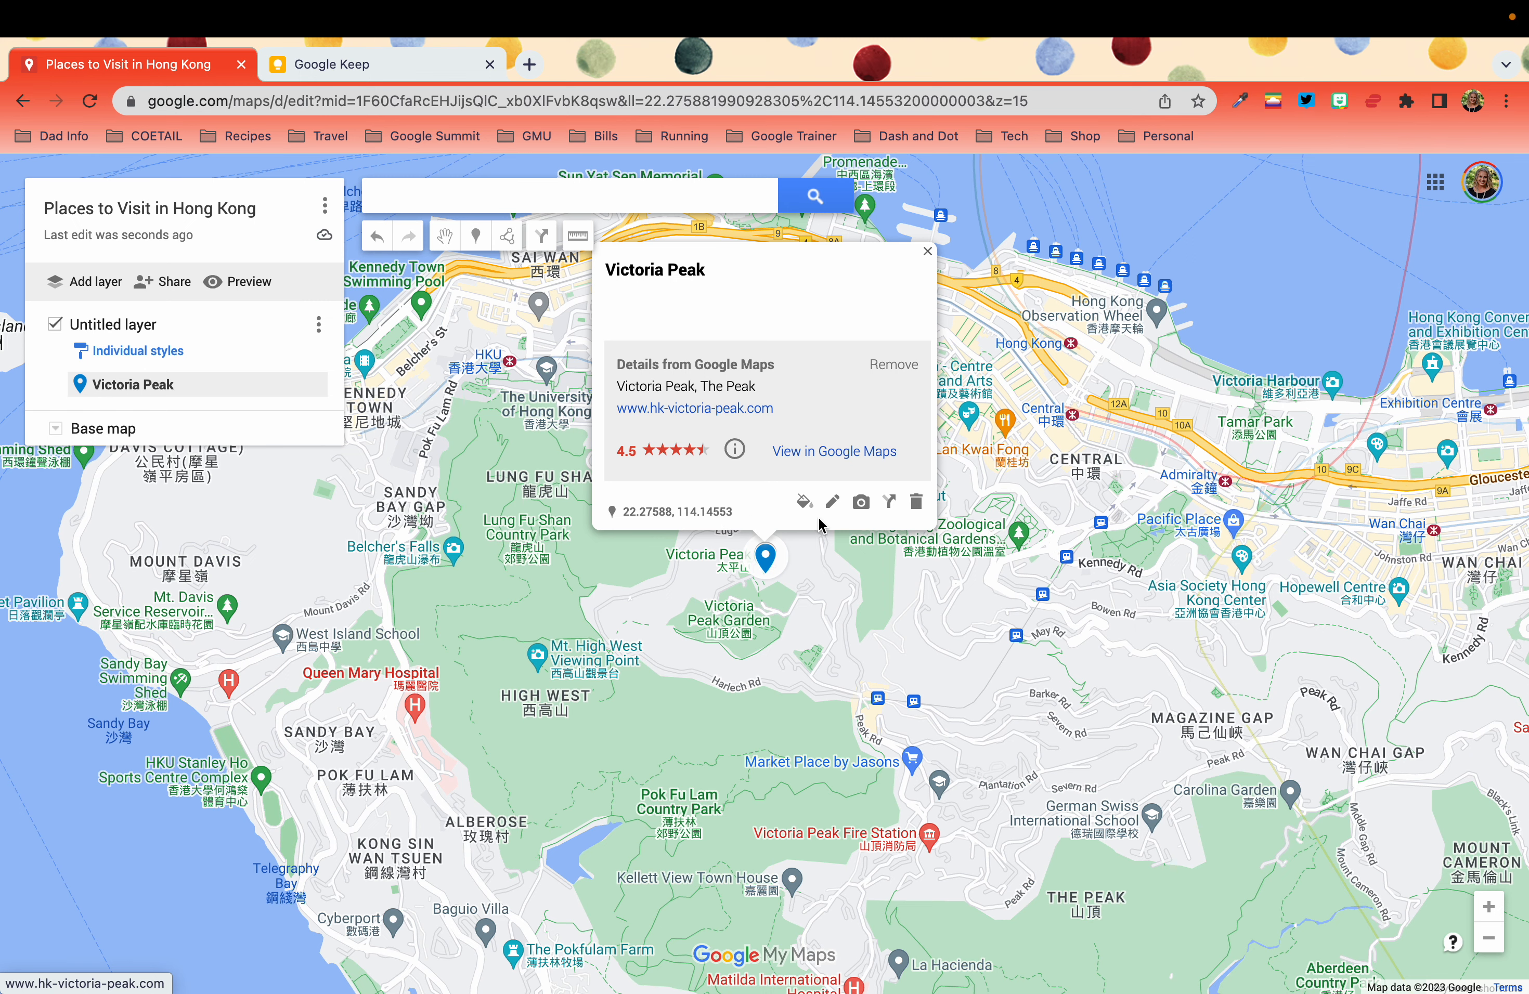
# Add the red tram photo to the Victoria Peak place from a Google image search for "victoria peak" and save it.
pyautogui.click(863, 508)
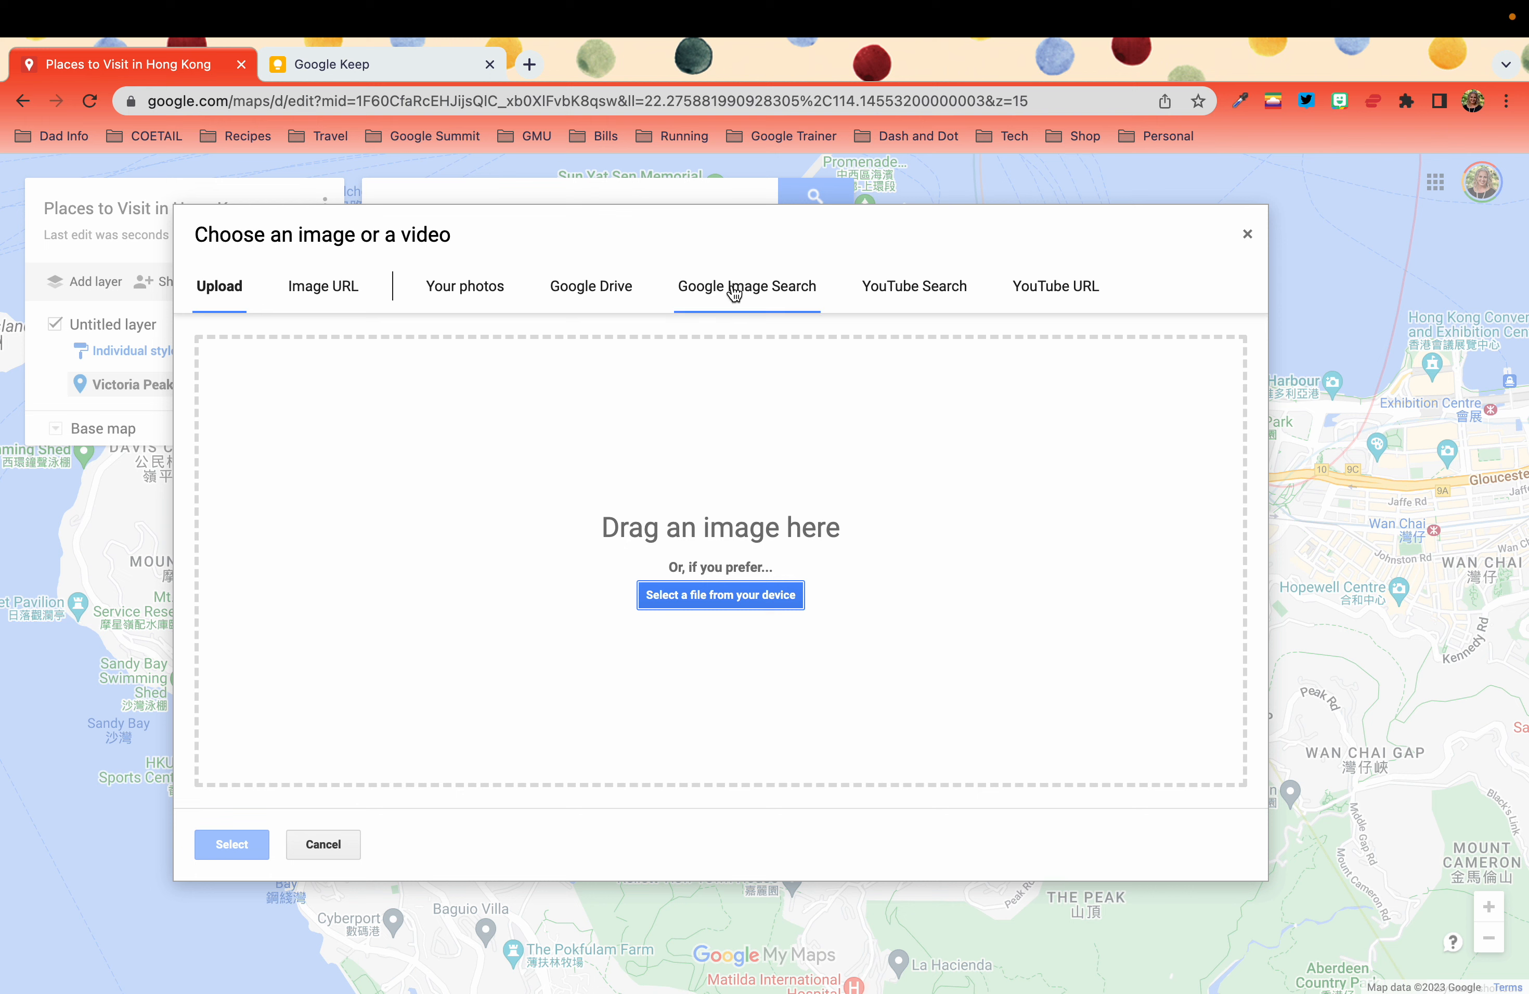
pyautogui.click(734, 293)
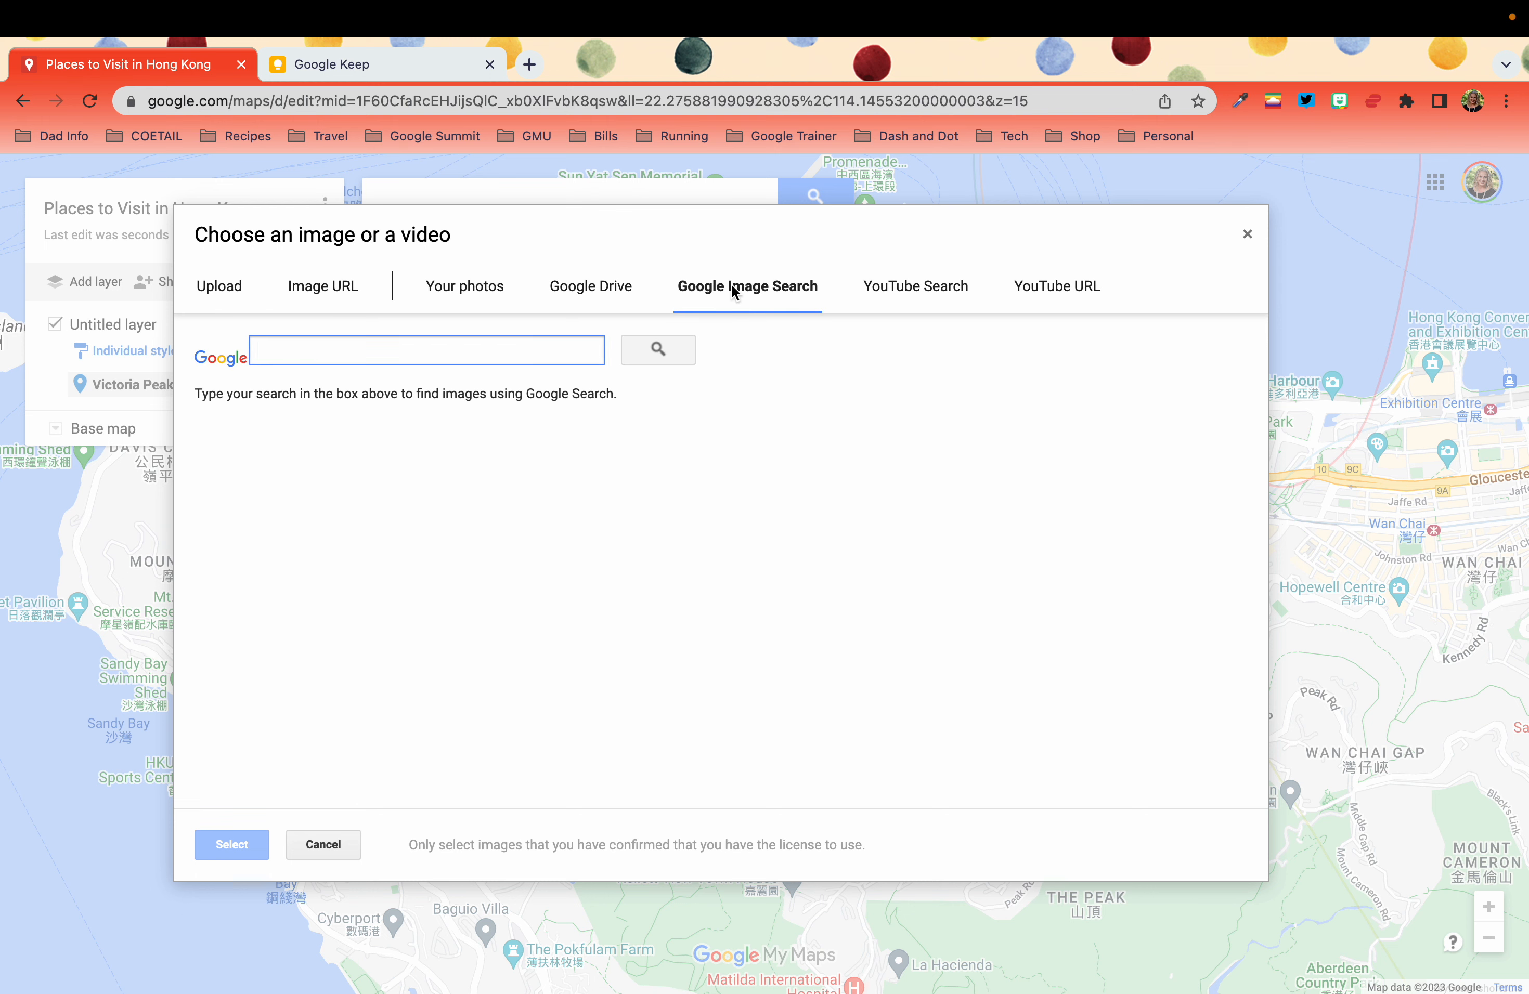
pyautogui.write('victoria peak')
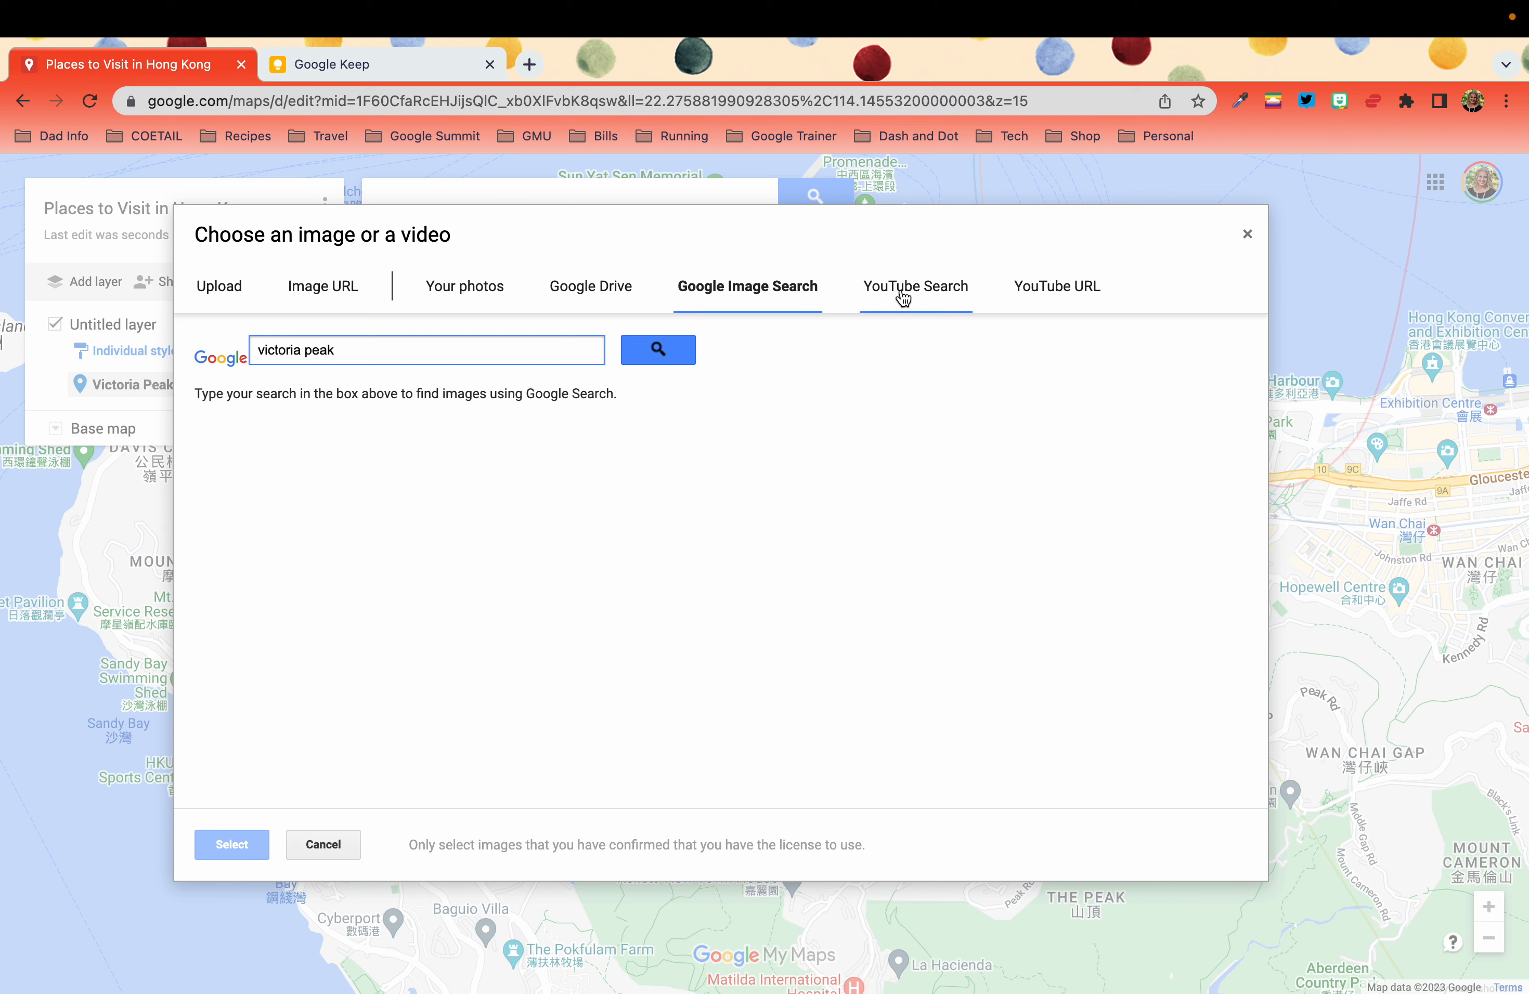
pyautogui.click(683, 351)
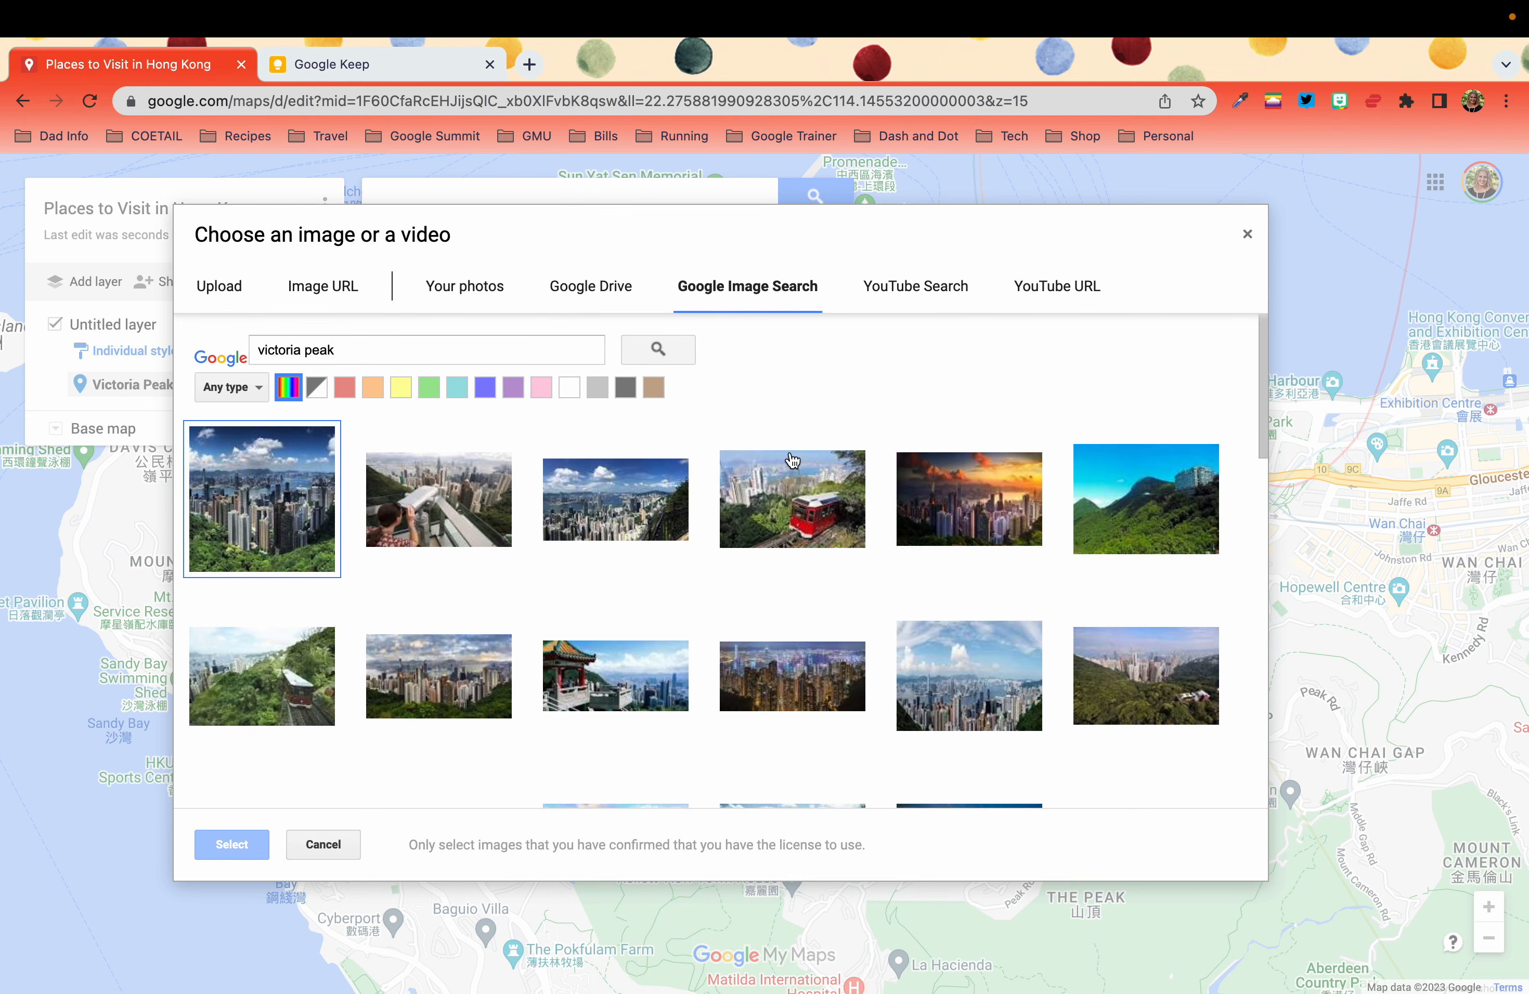
pyautogui.click(799, 511)
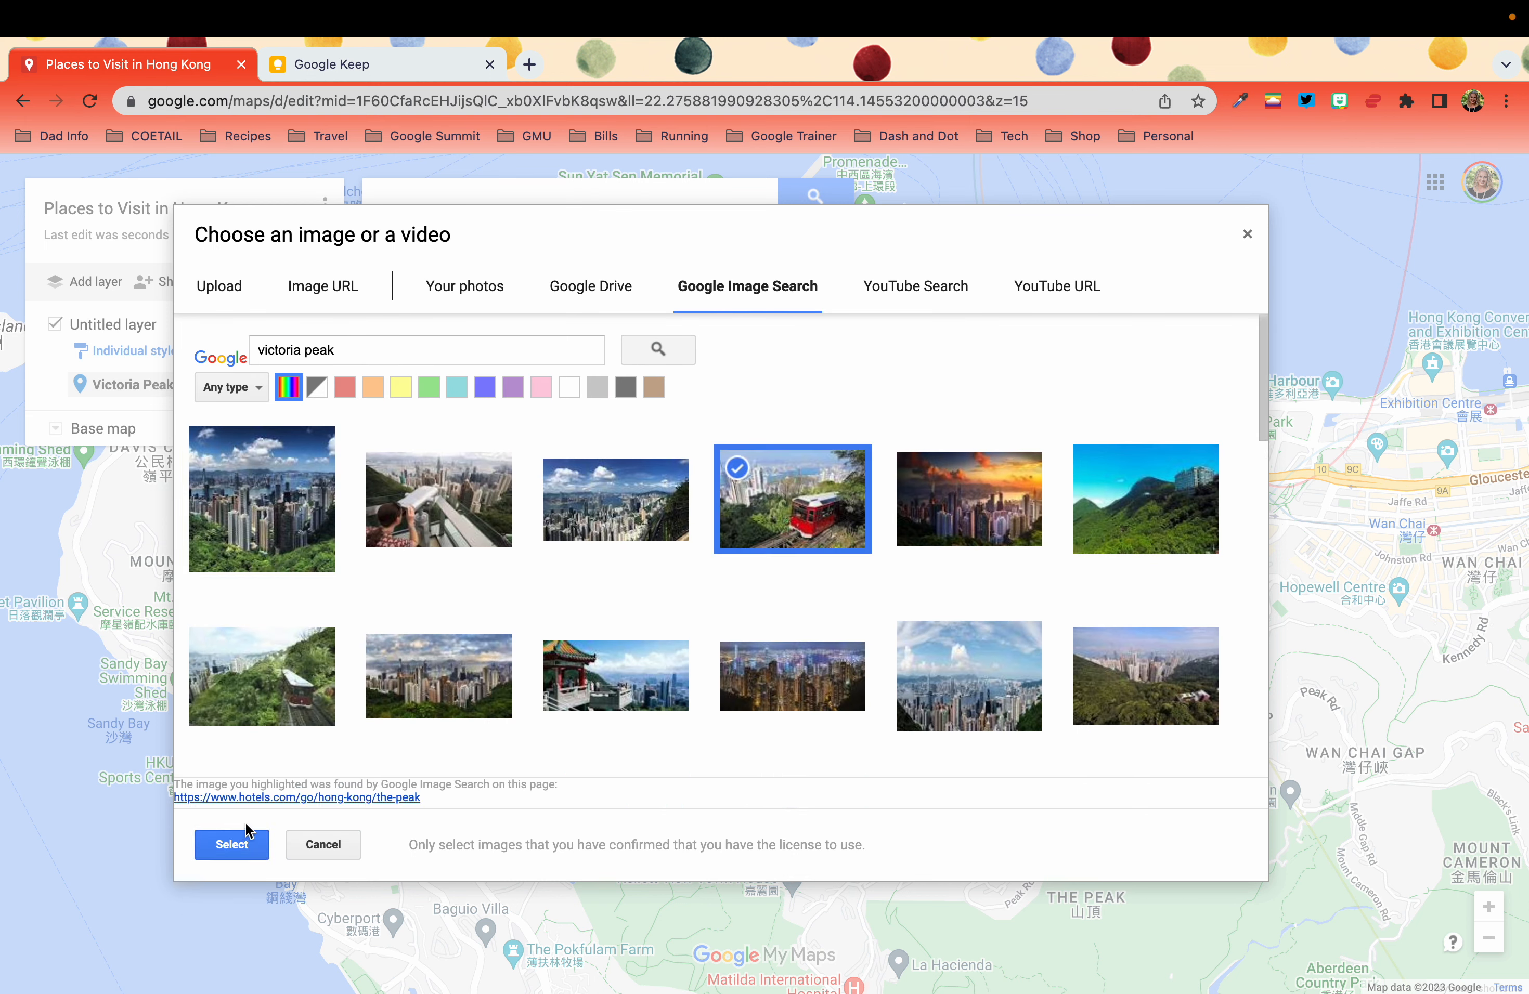
pyautogui.click(282, 559)
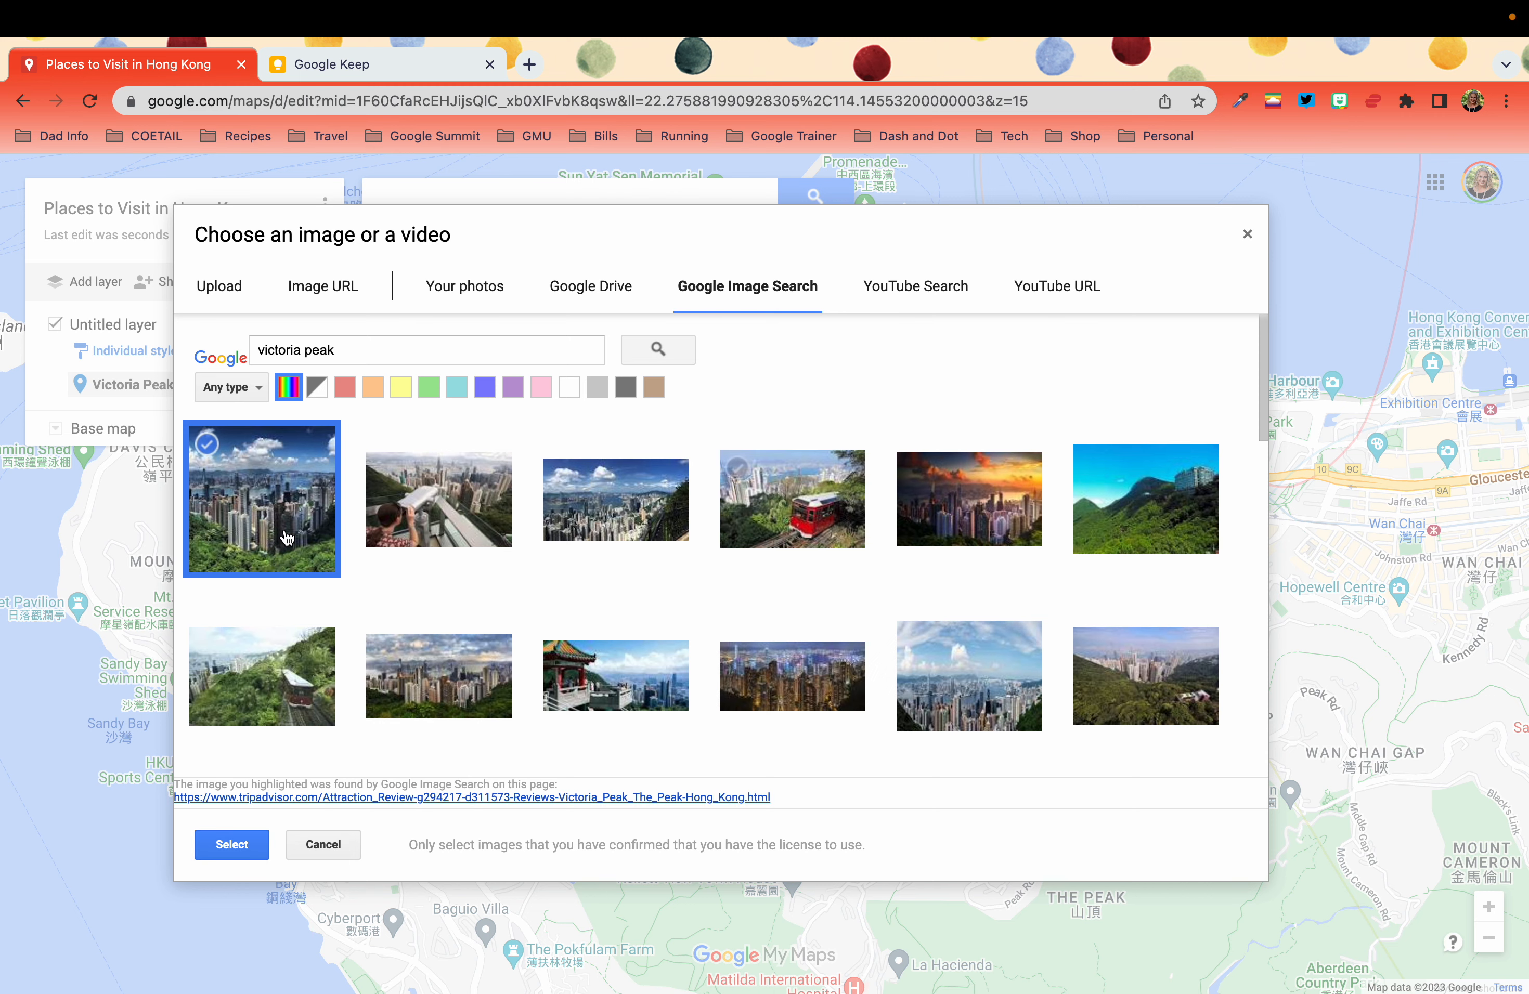
pyautogui.click(723, 513)
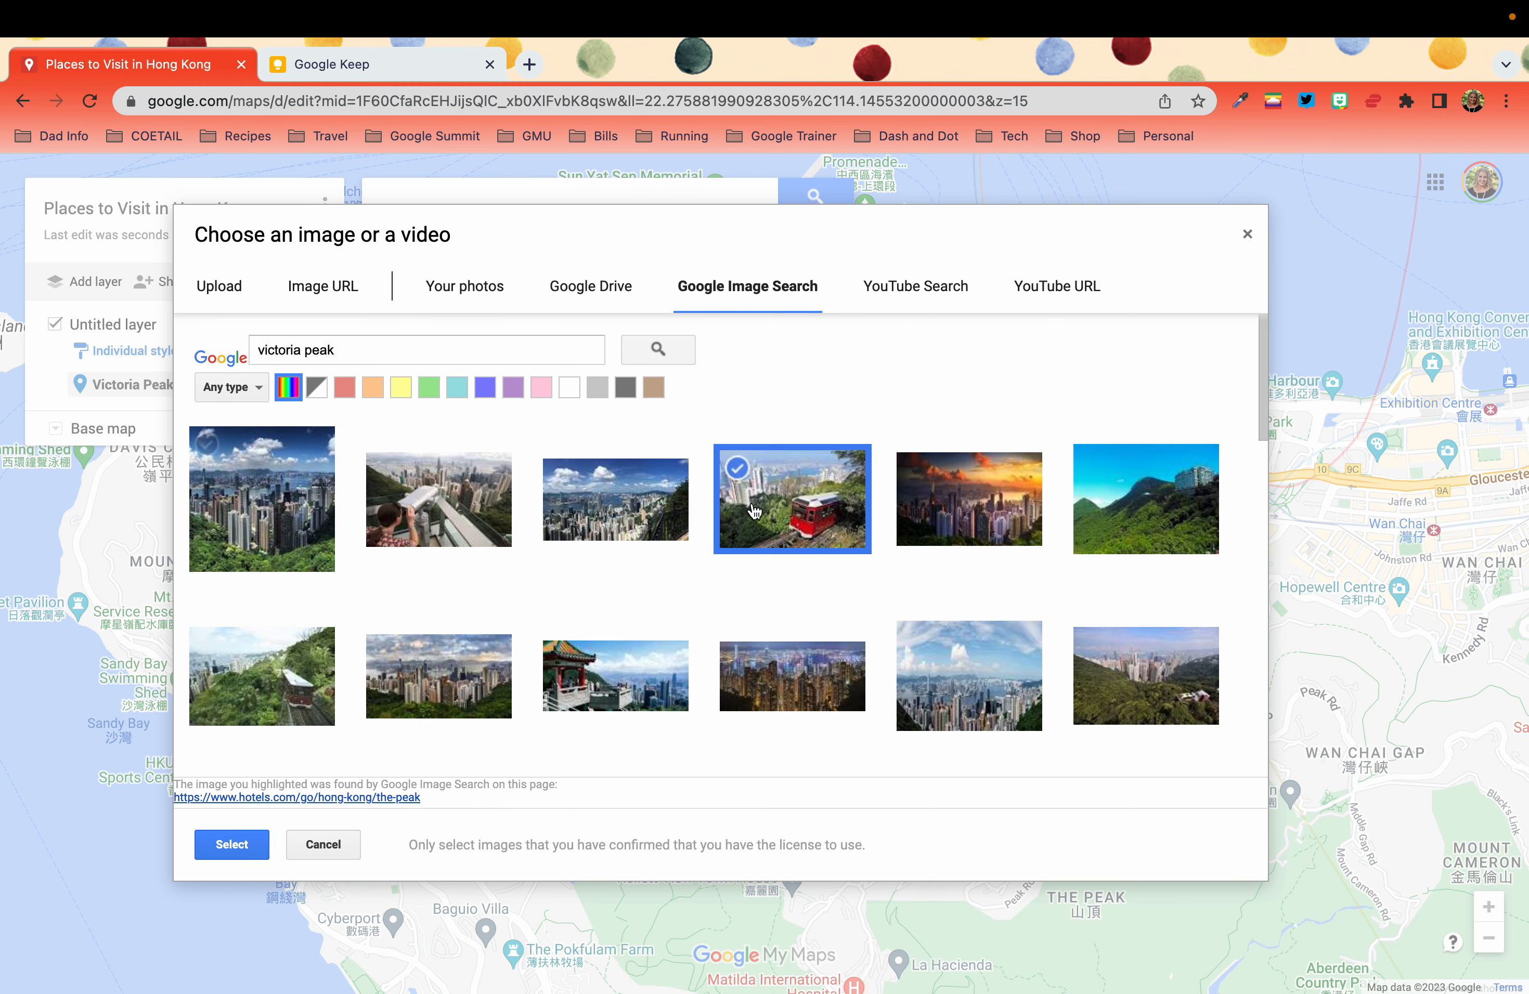
pyautogui.click(261, 836)
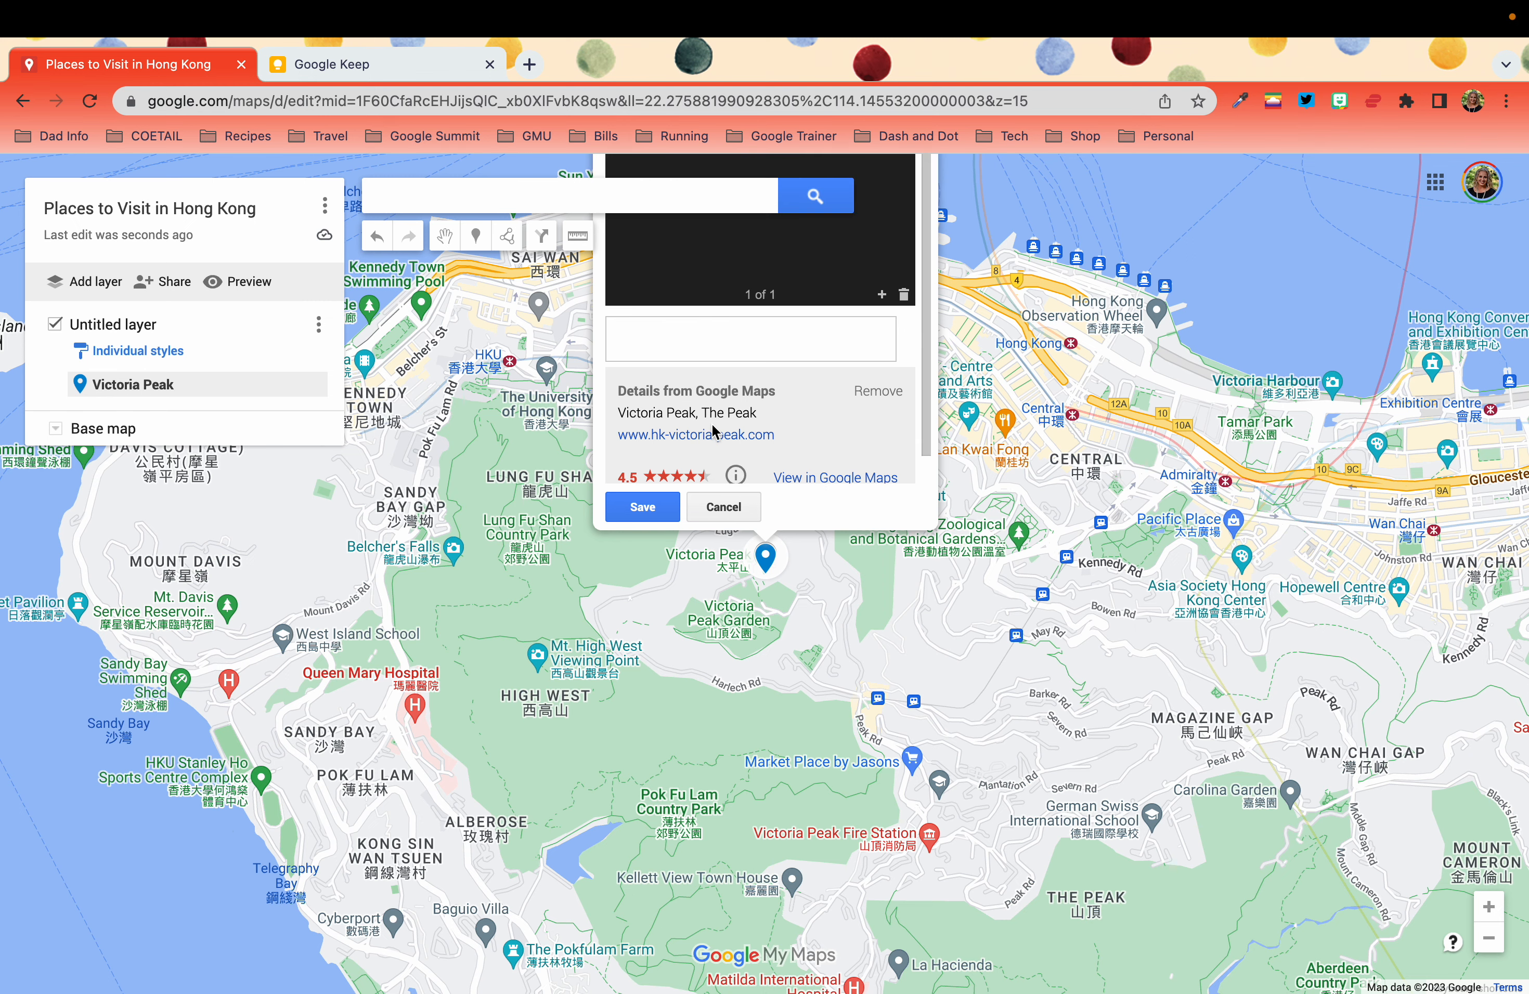
pyautogui.click(641, 507)
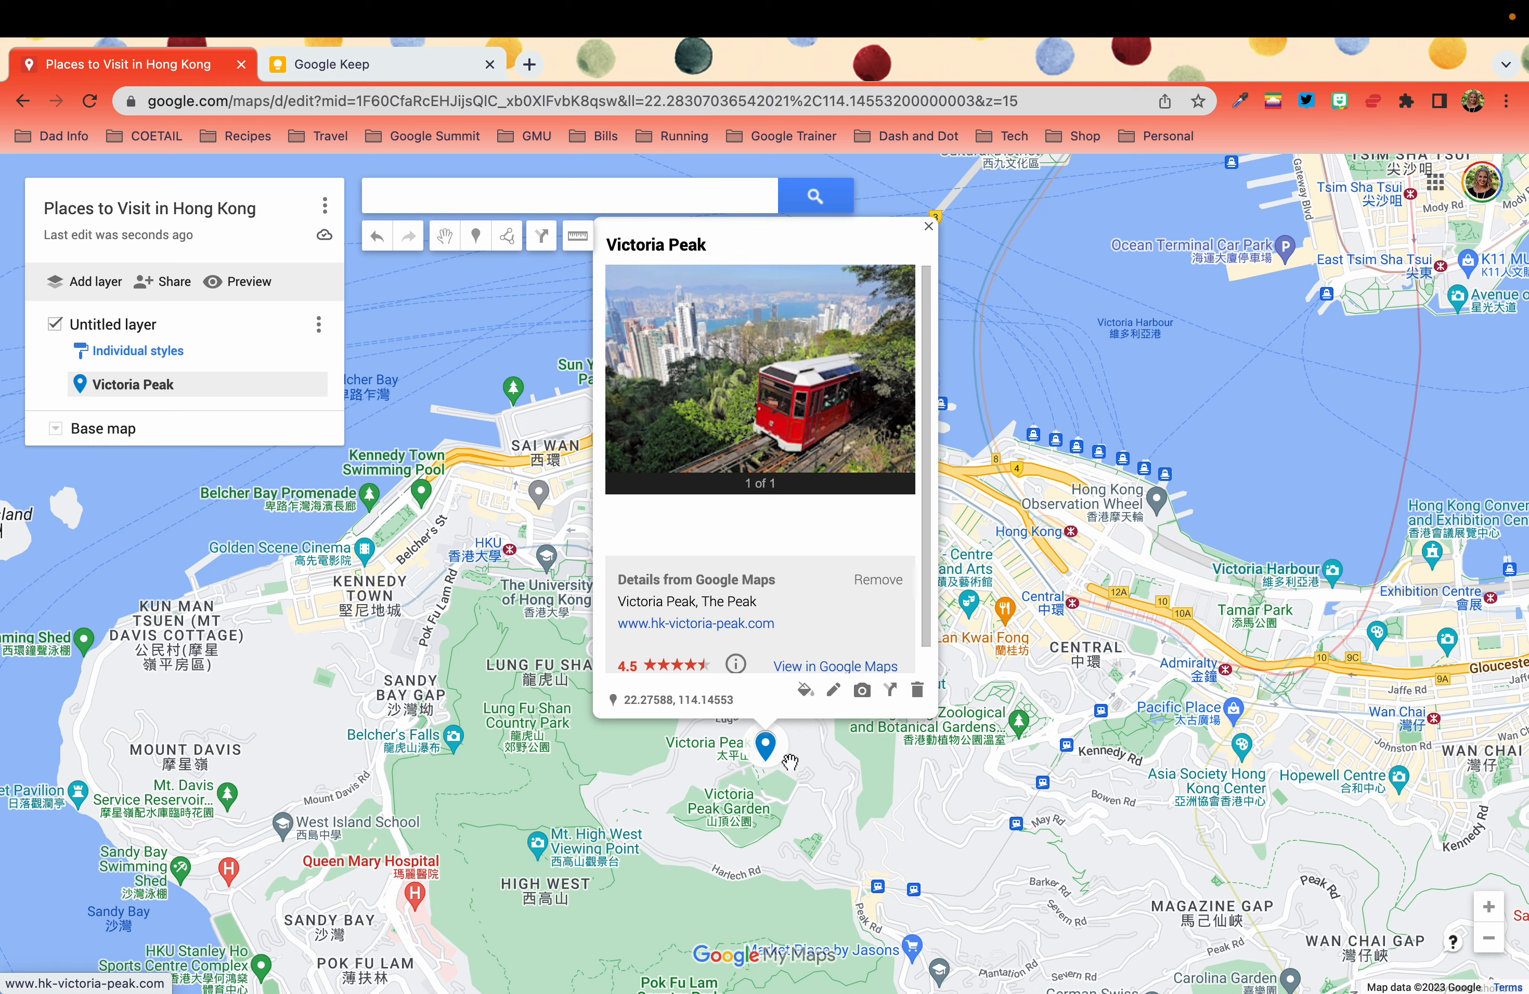
# Style the Victoria Peak marker in yellow with the tree icon from the Places icon set.
pyautogui.click(805, 690)
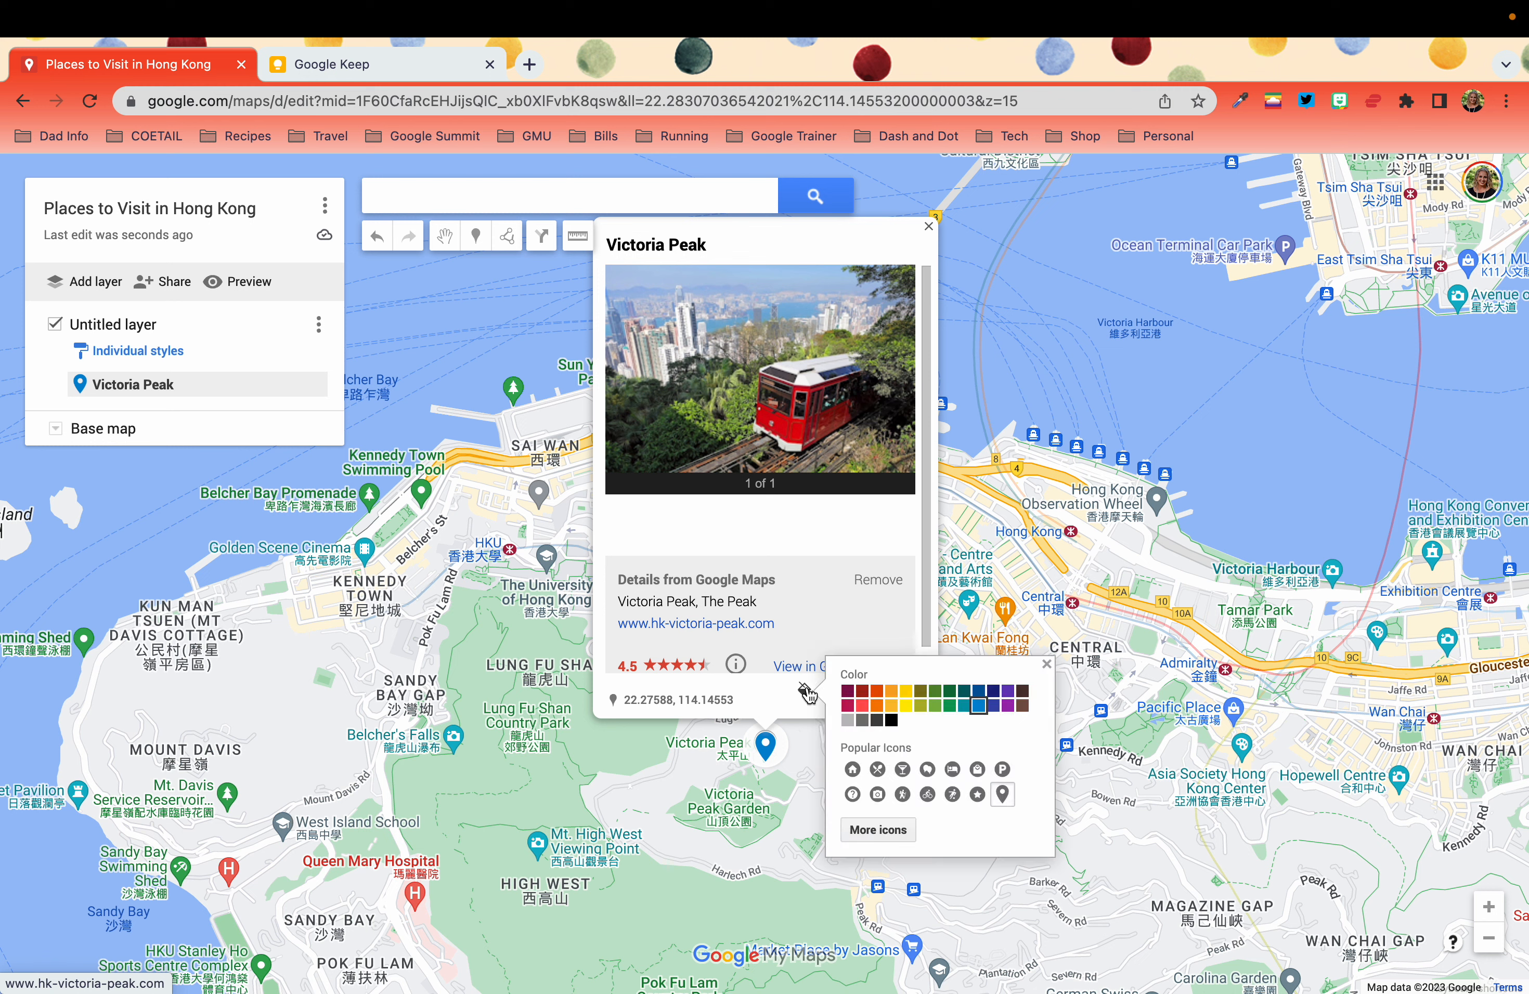
pyautogui.click(902, 711)
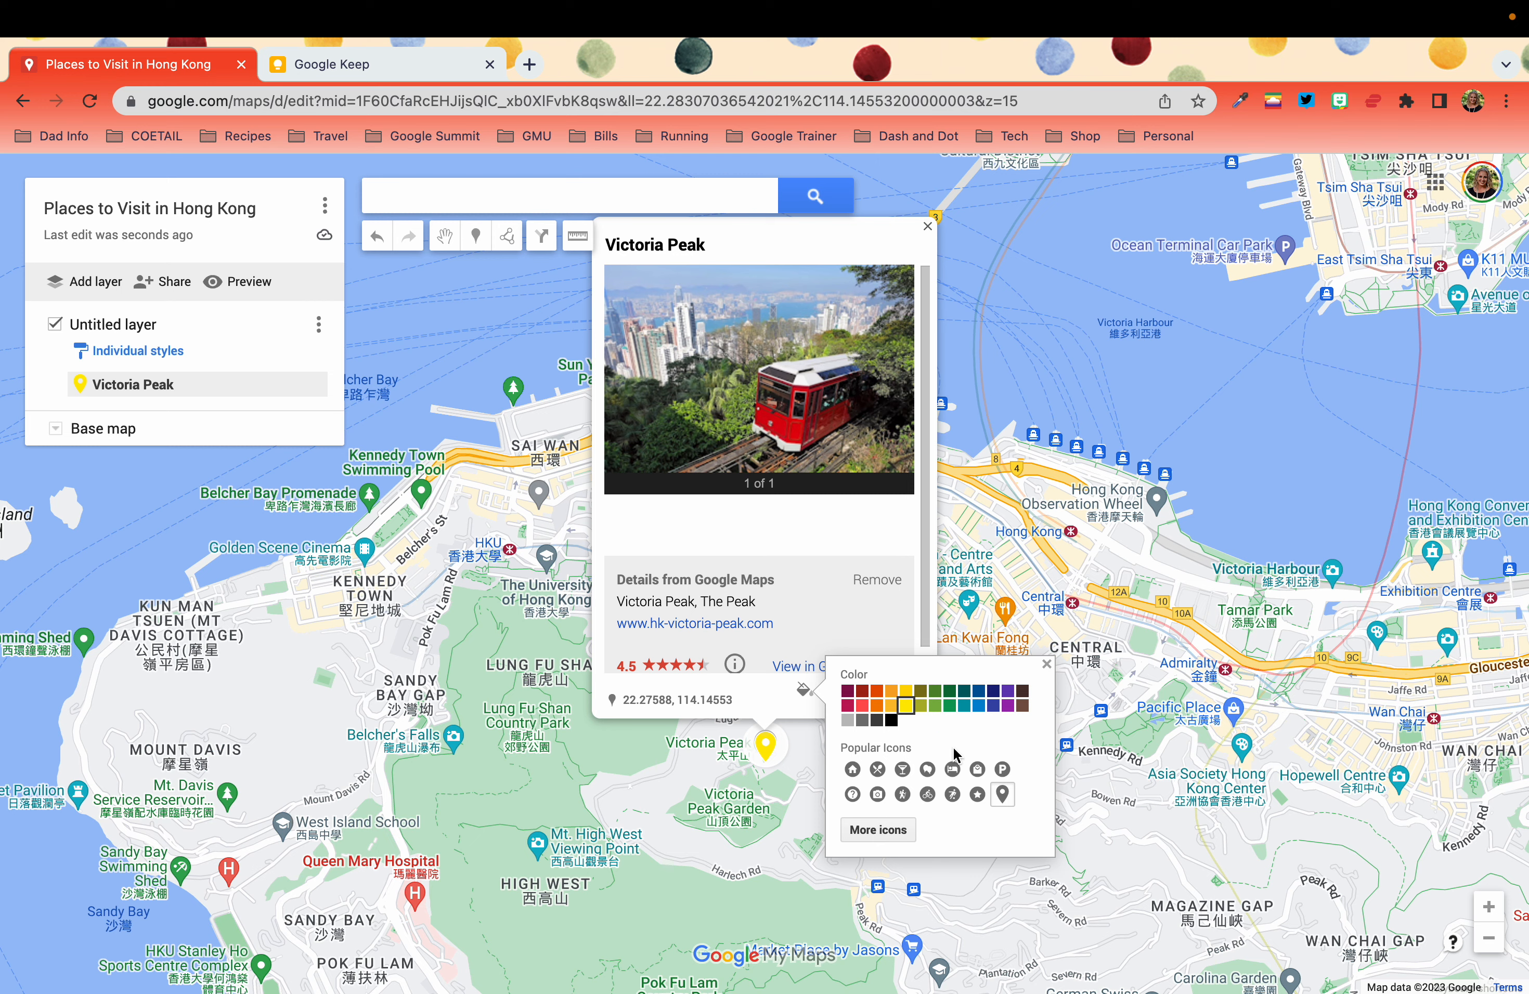
pyautogui.click(885, 830)
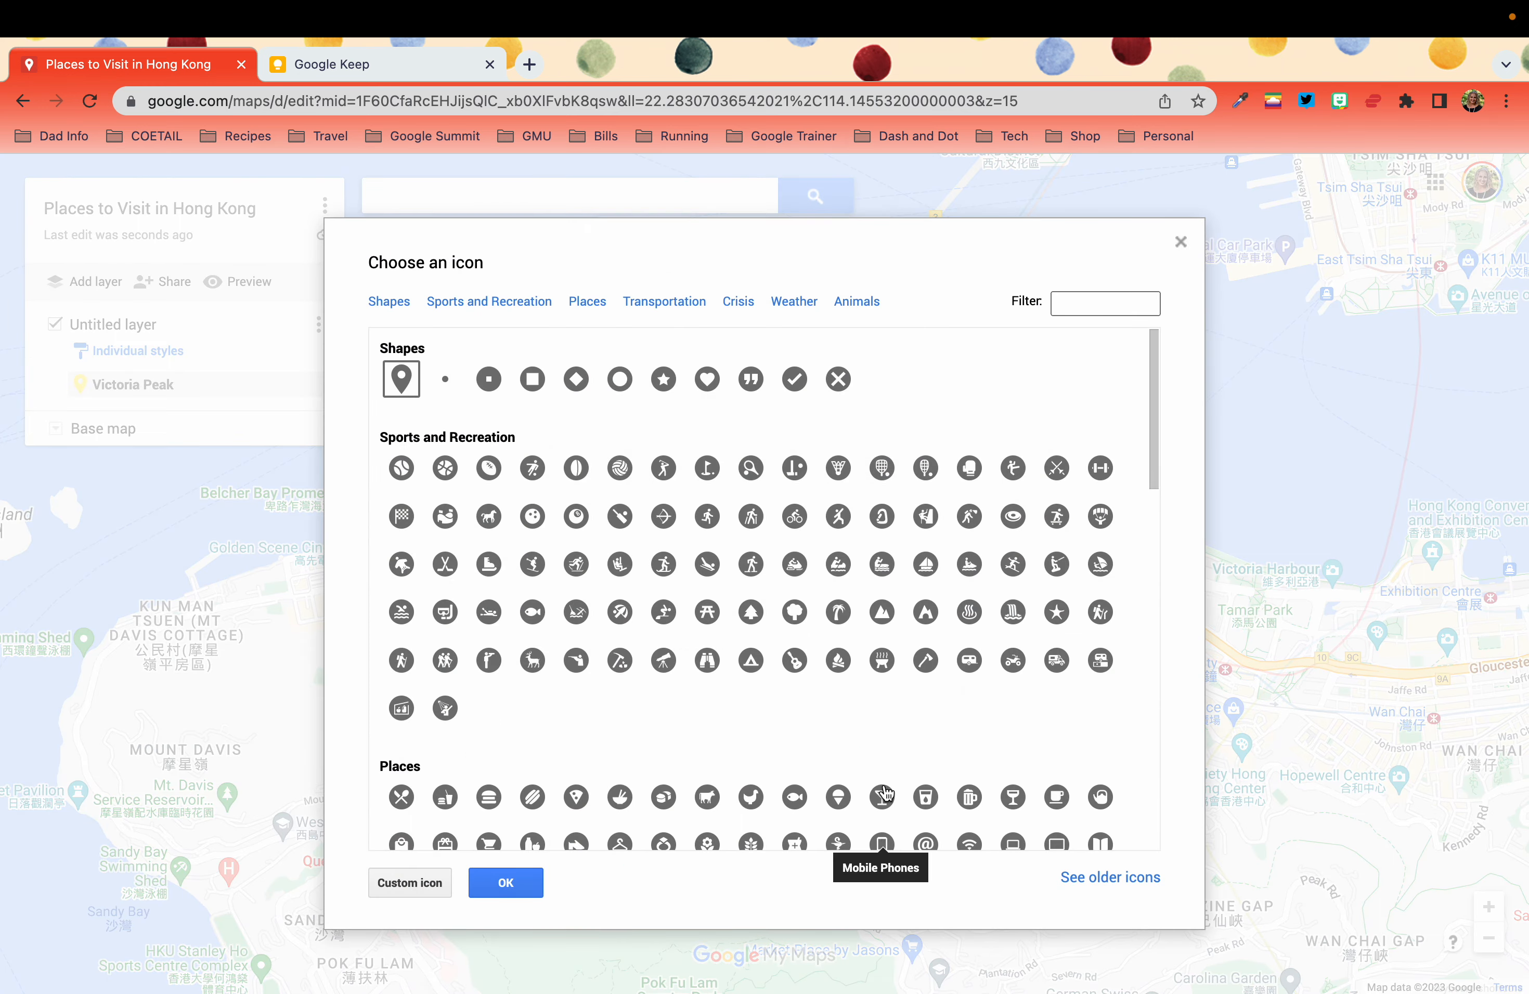
pyautogui.scroll(-3, 700, 597)
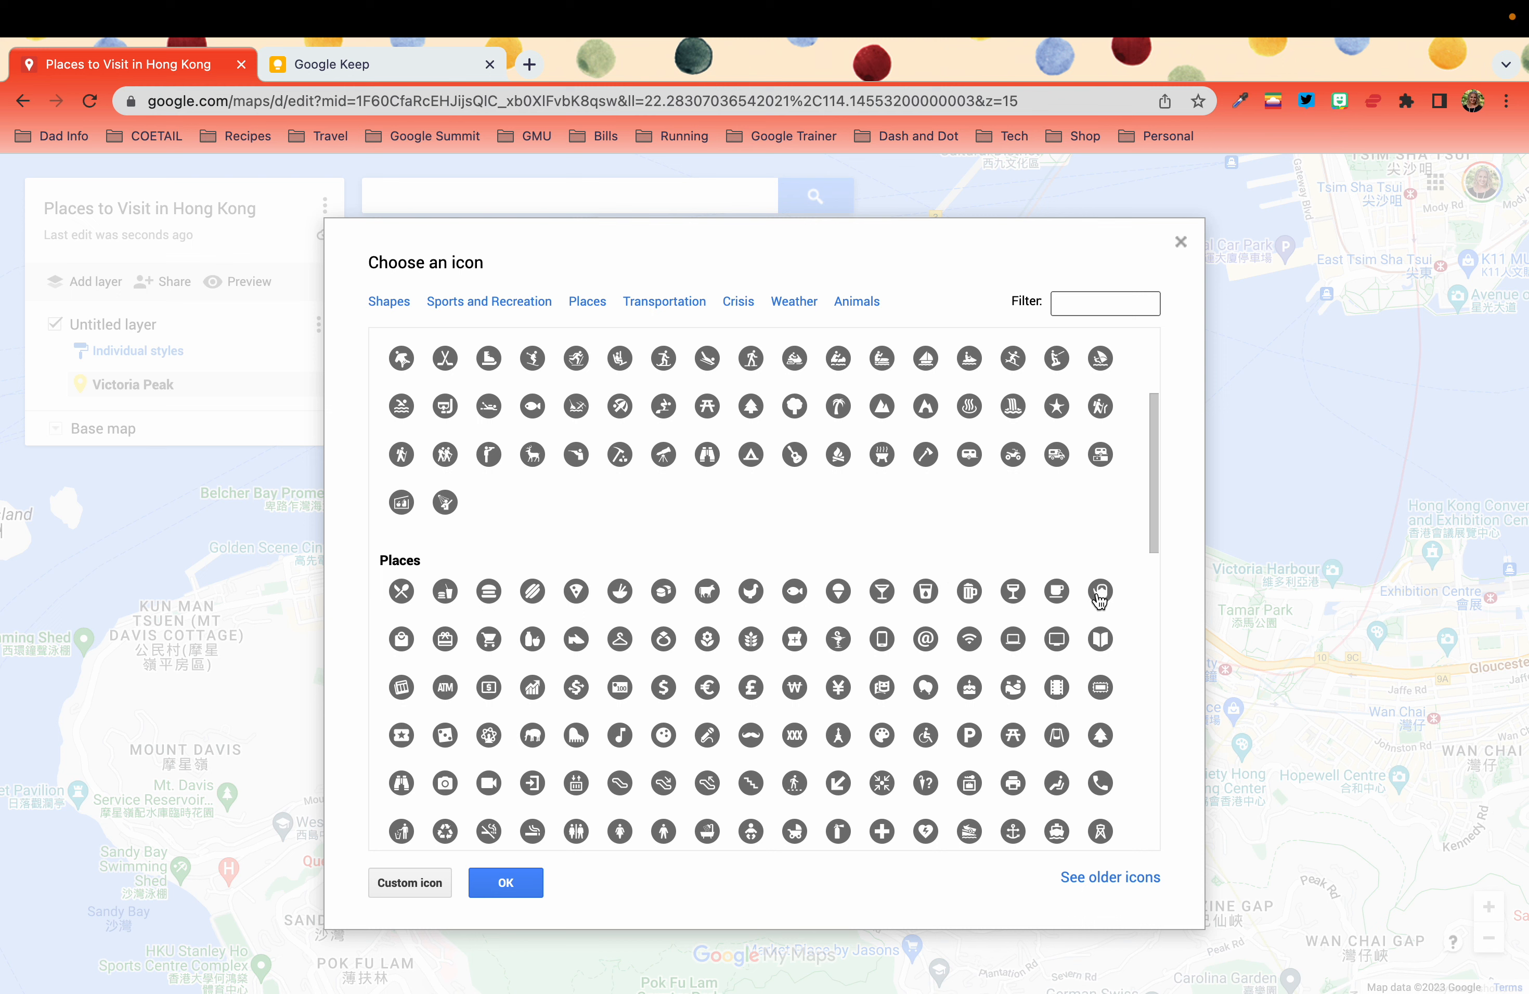
pyautogui.click(1109, 742)
pyautogui.click(502, 885)
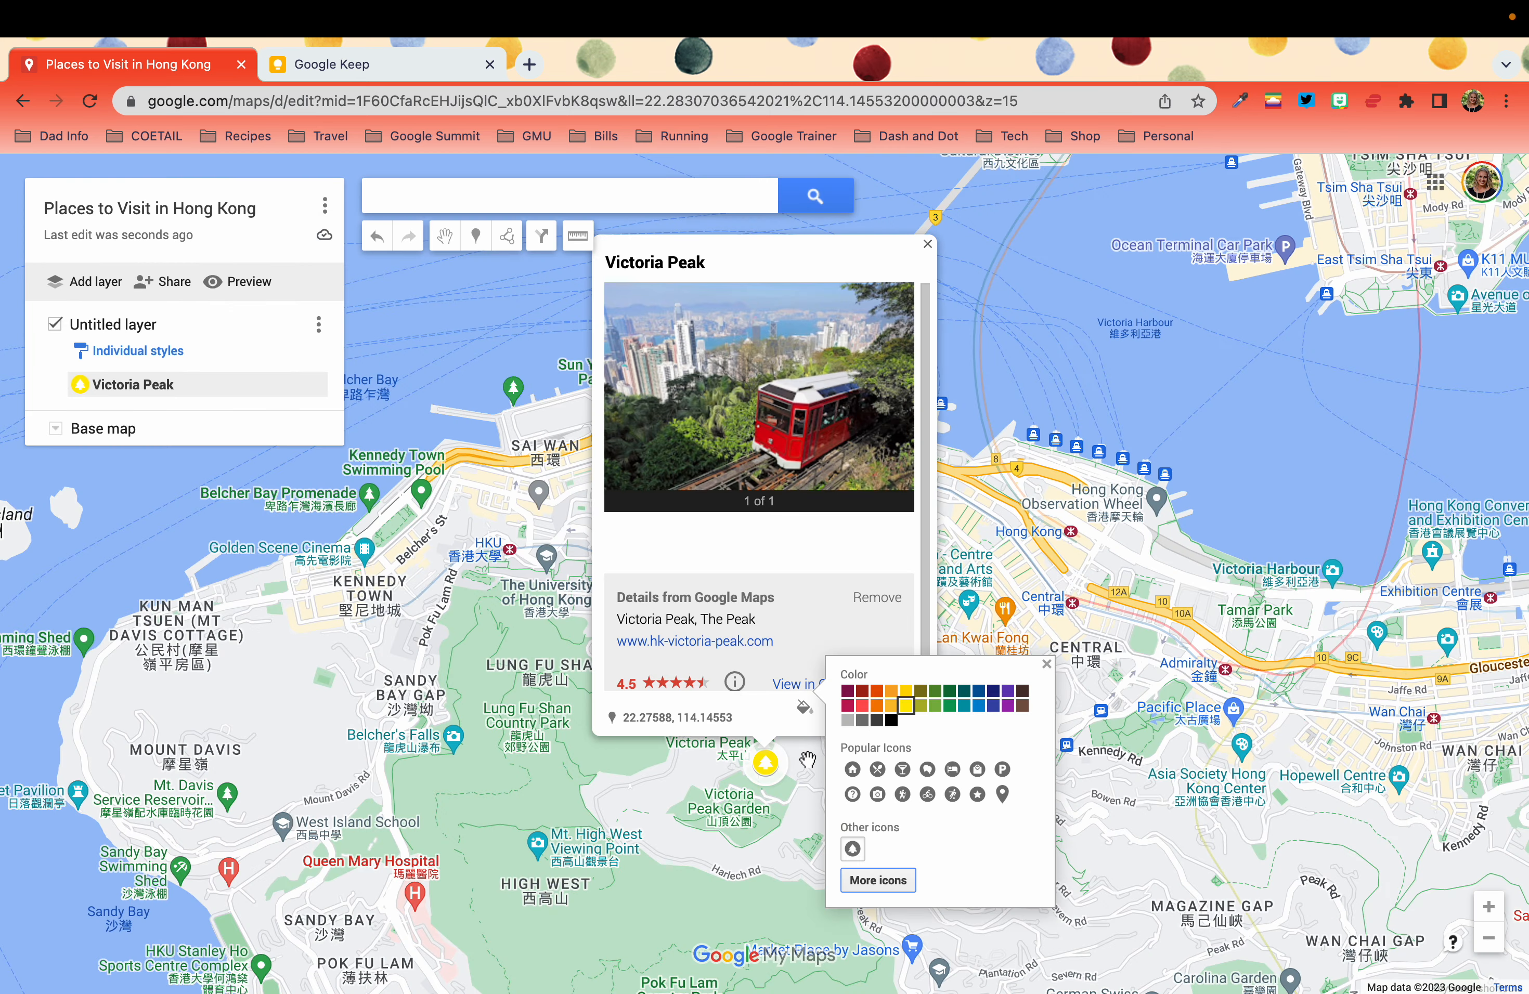
pyautogui.click(773, 728)
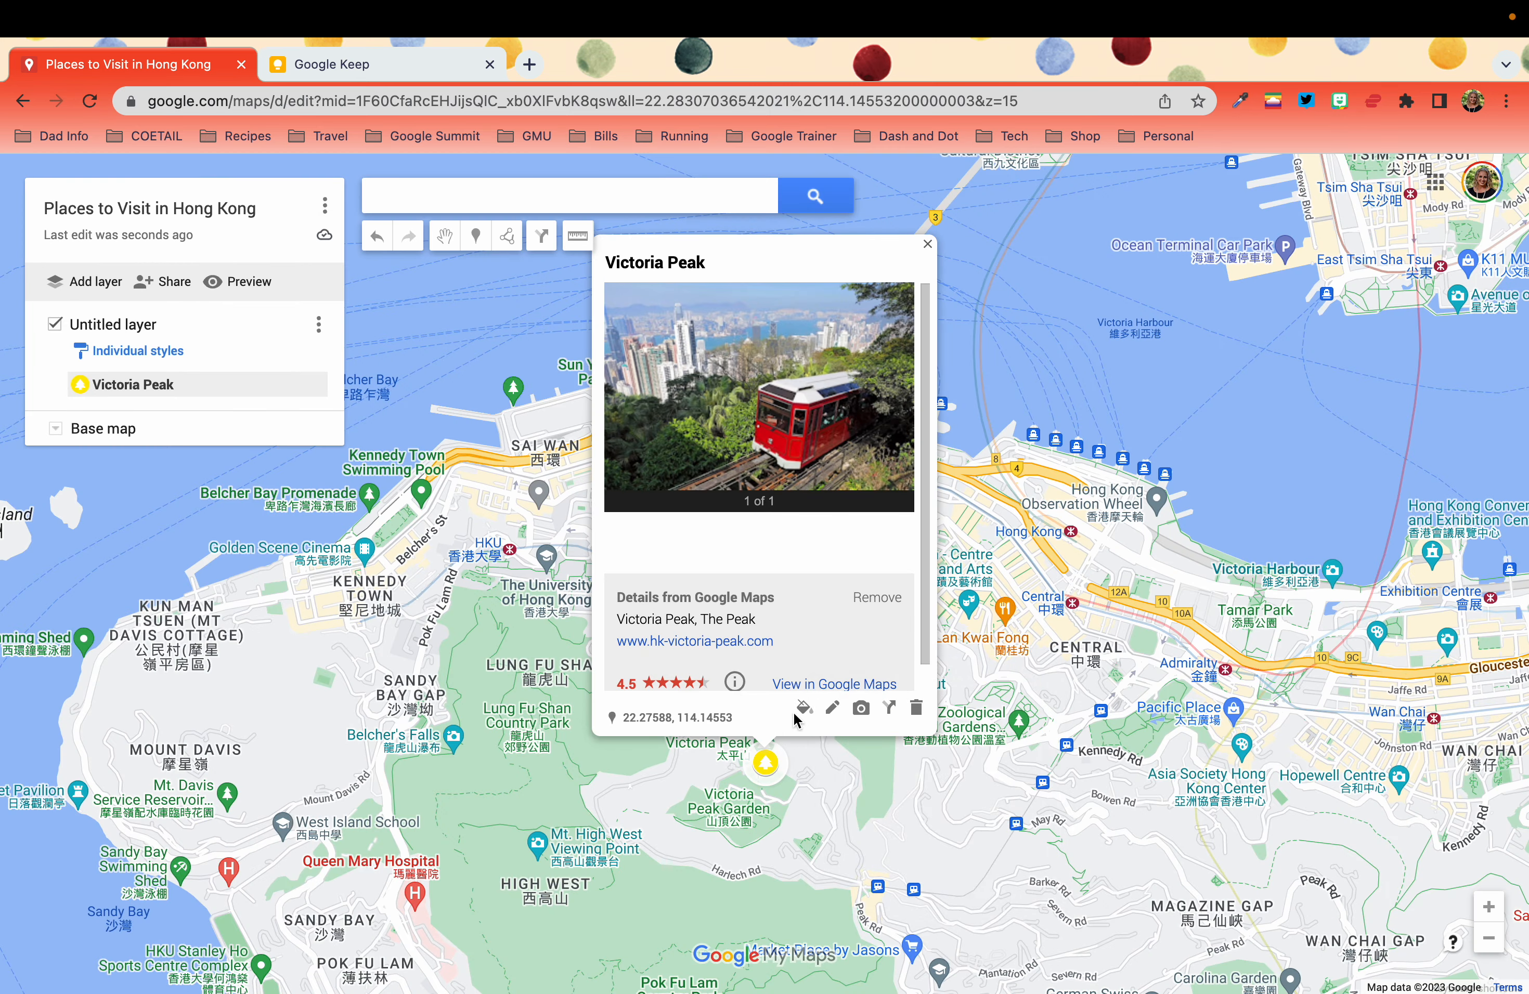
# Rename the untitled layer as "Things to see".
pyautogui.click(130, 326)
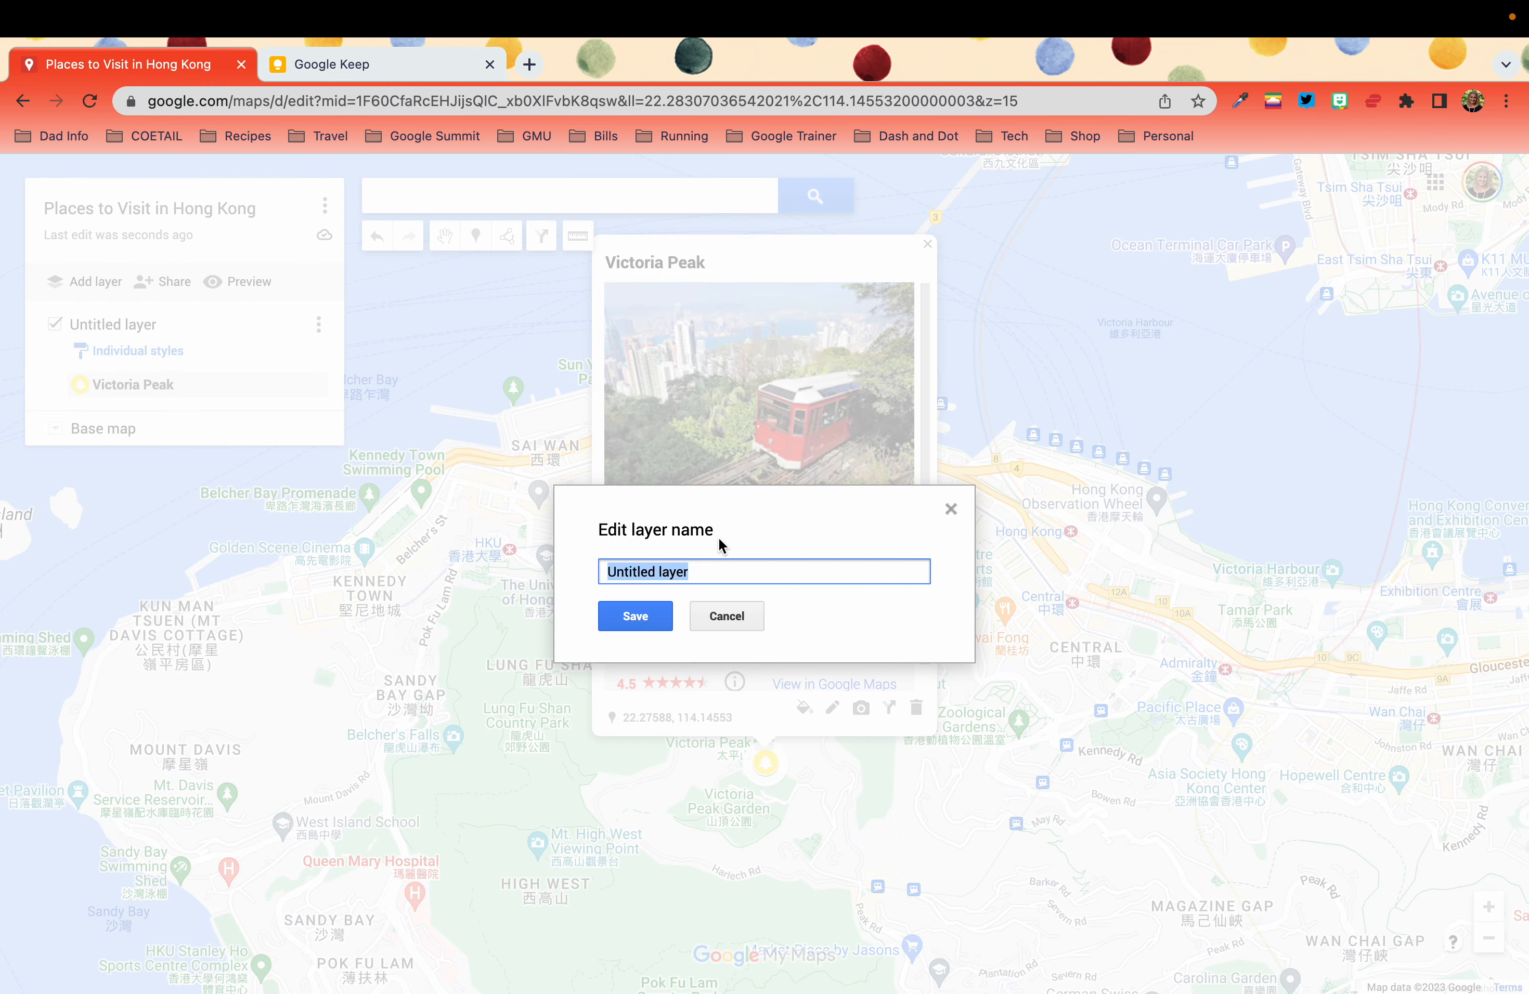
pyautogui.write('Things to see')
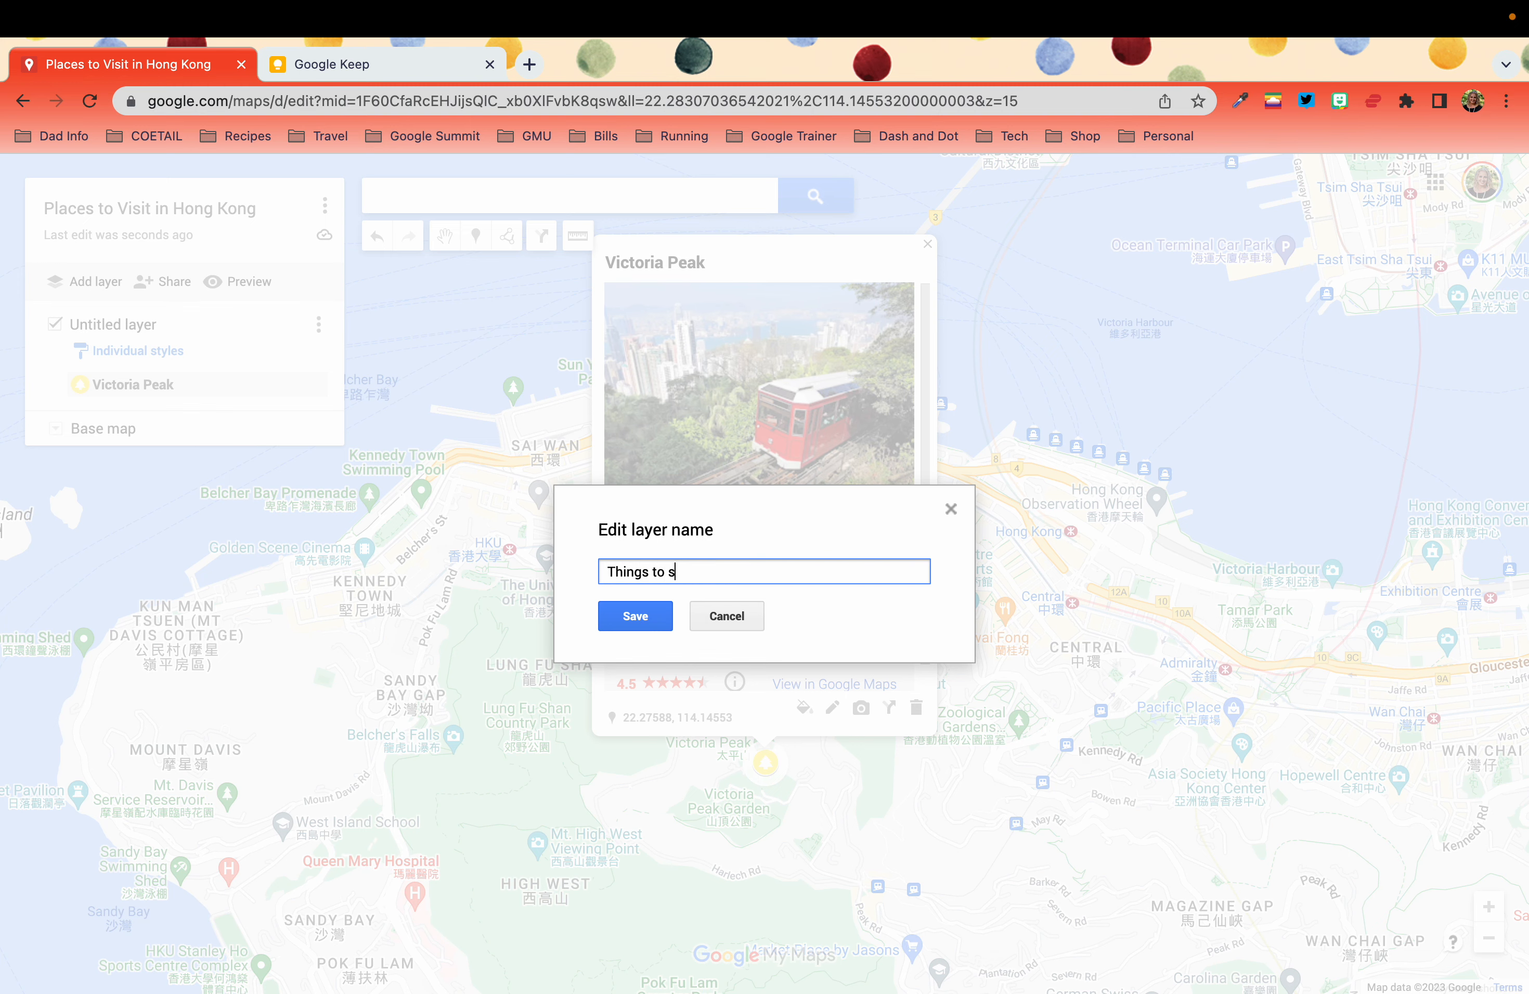
pyautogui.click(625, 616)
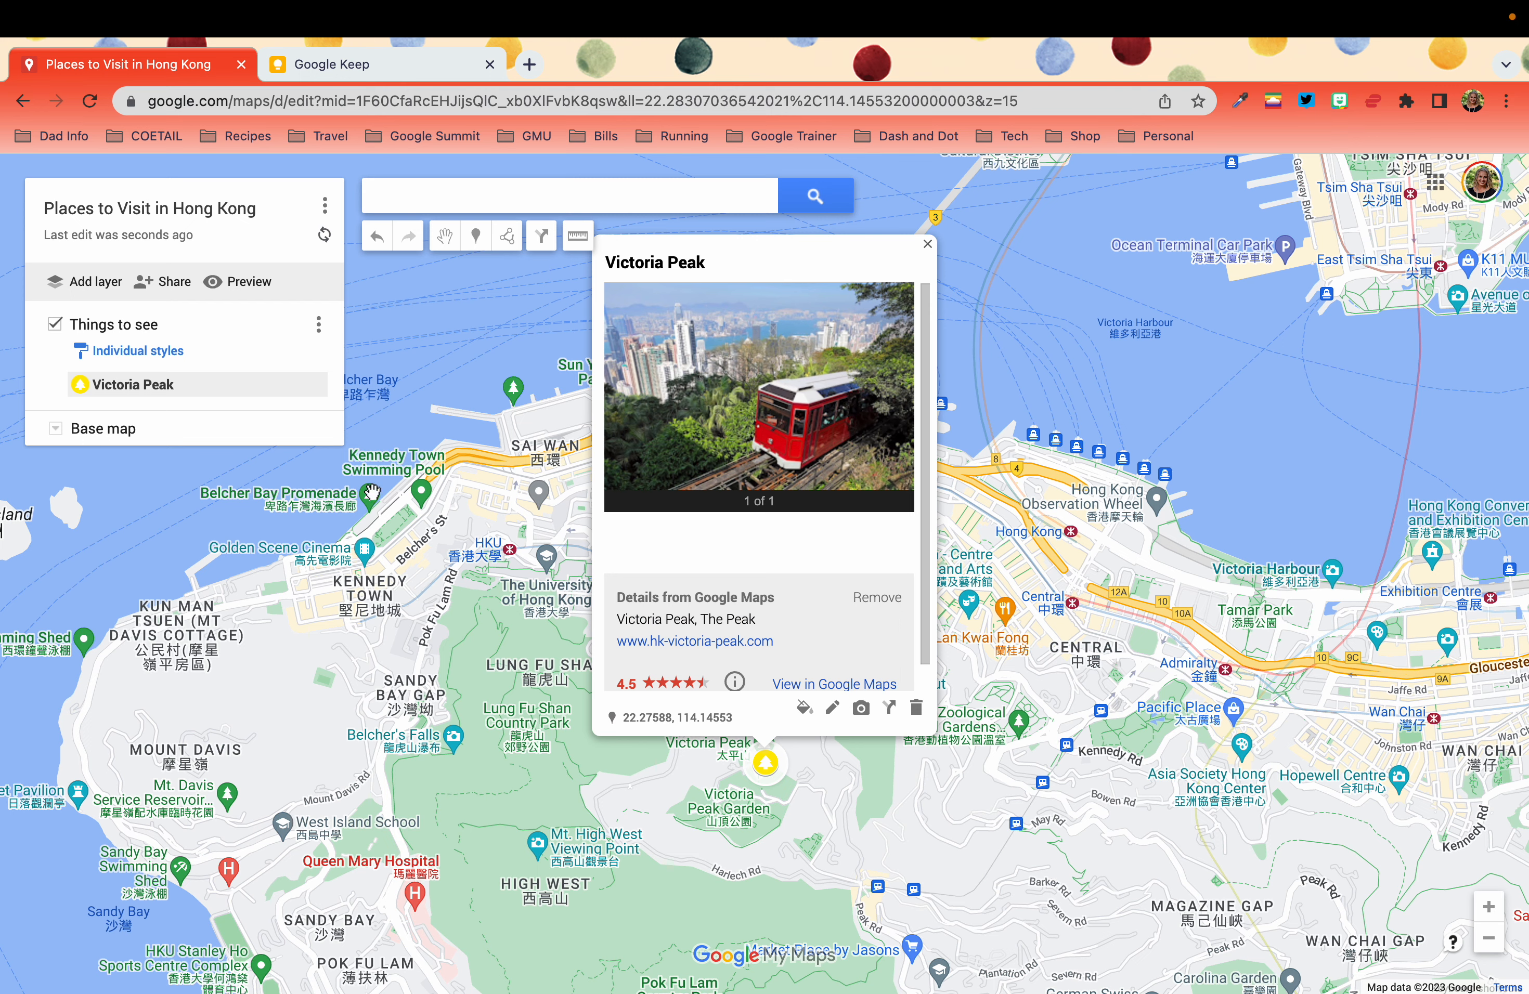
# Copy "Big Buddha" from the Google Keep note, search for it in My Maps and add Tian Tan Buddha to the map.
pyautogui.click(365, 62)
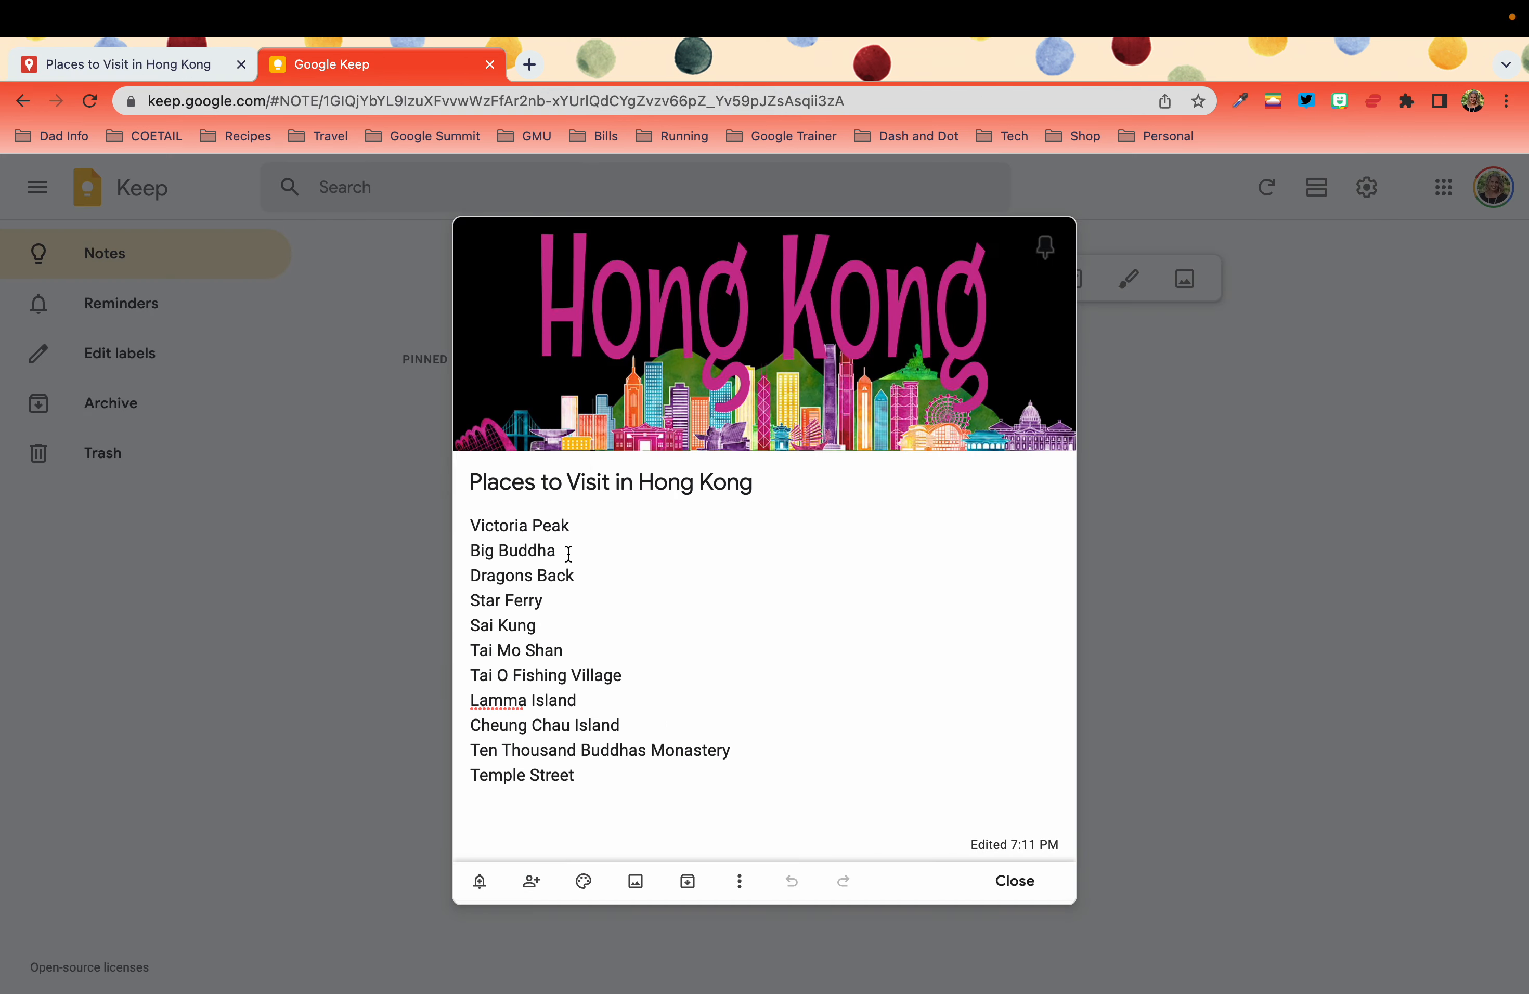
pyautogui.moveTo(556, 550); pyautogui.dragTo(467, 553)
pyautogui.press('cmd+c')
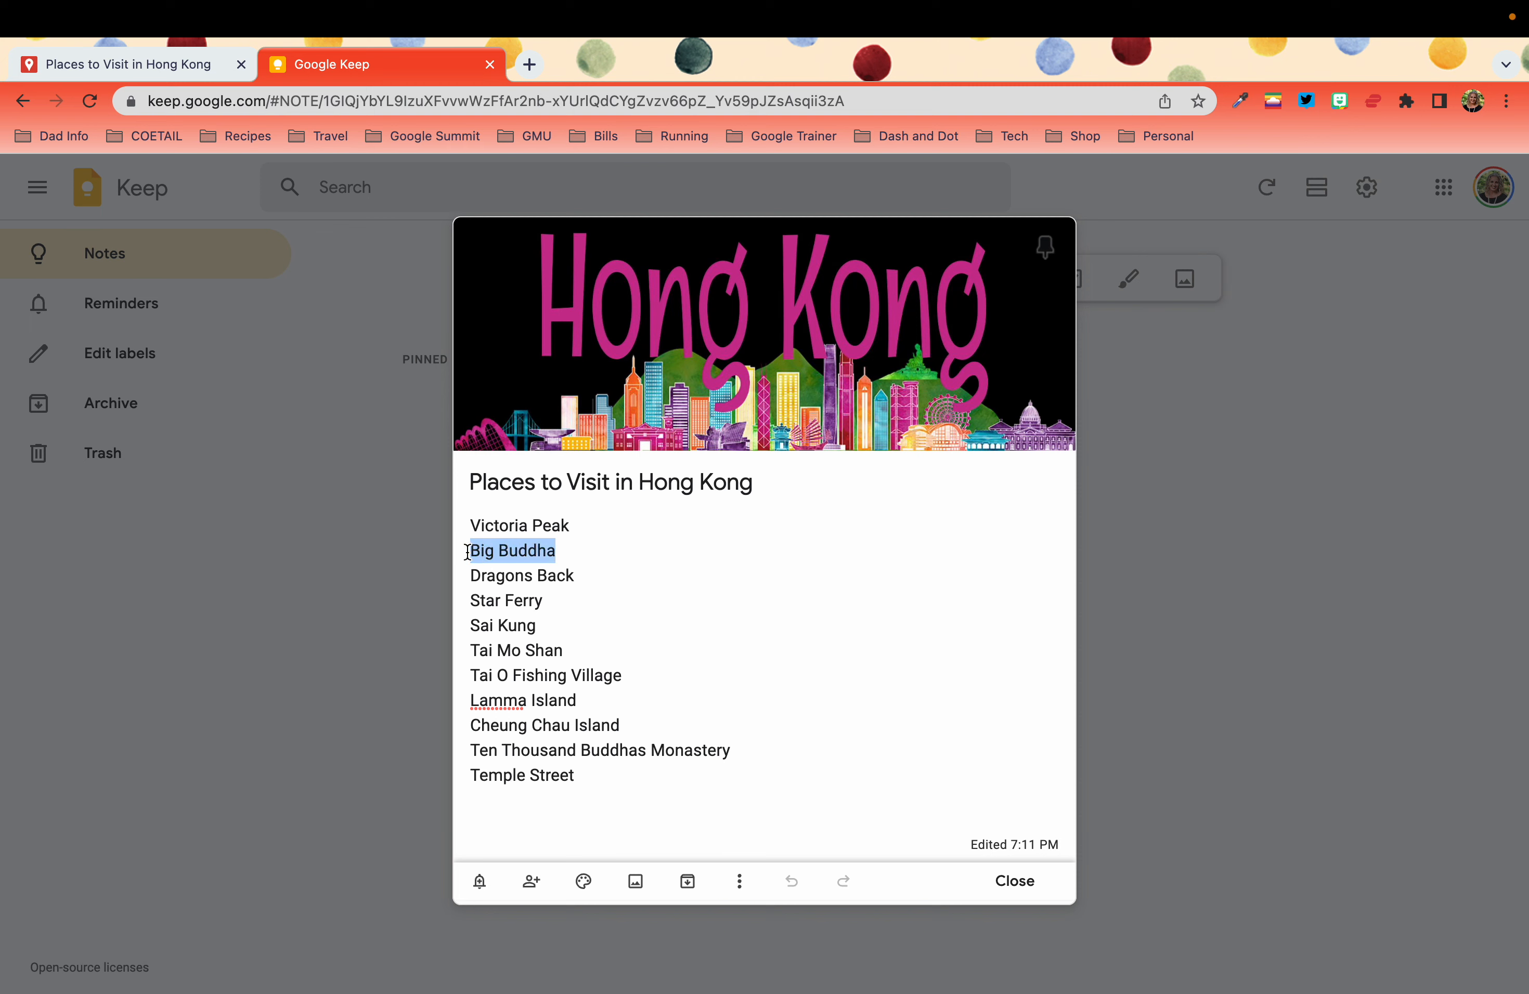
pyautogui.click(161, 67)
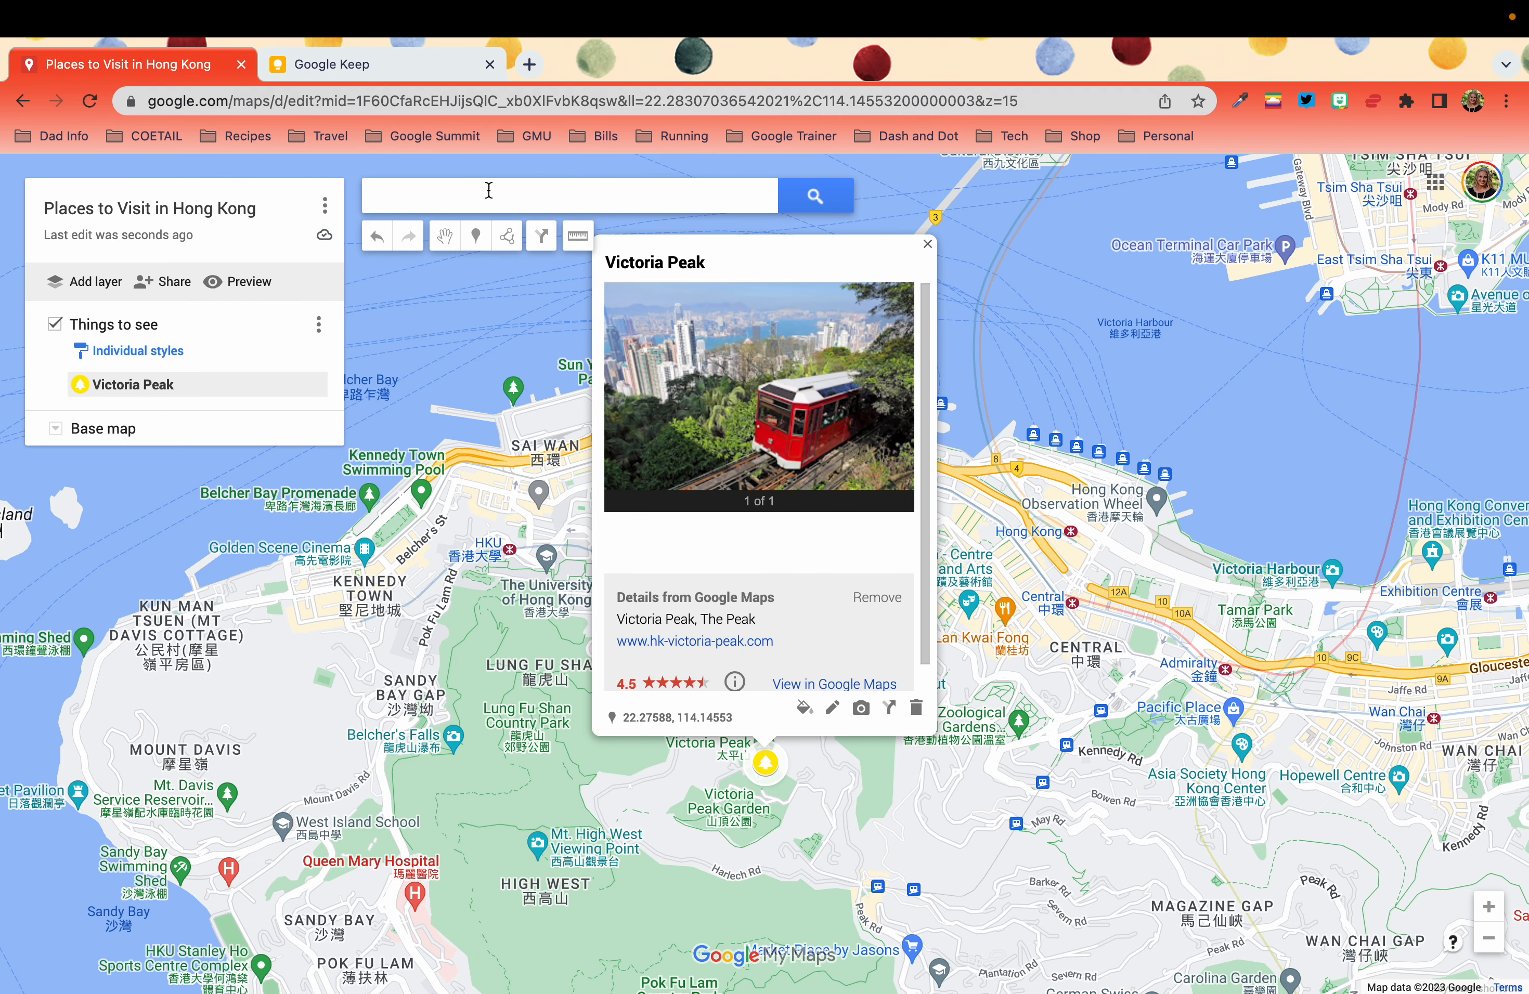
pyautogui.click(472, 190)
pyautogui.press('cmd+v')
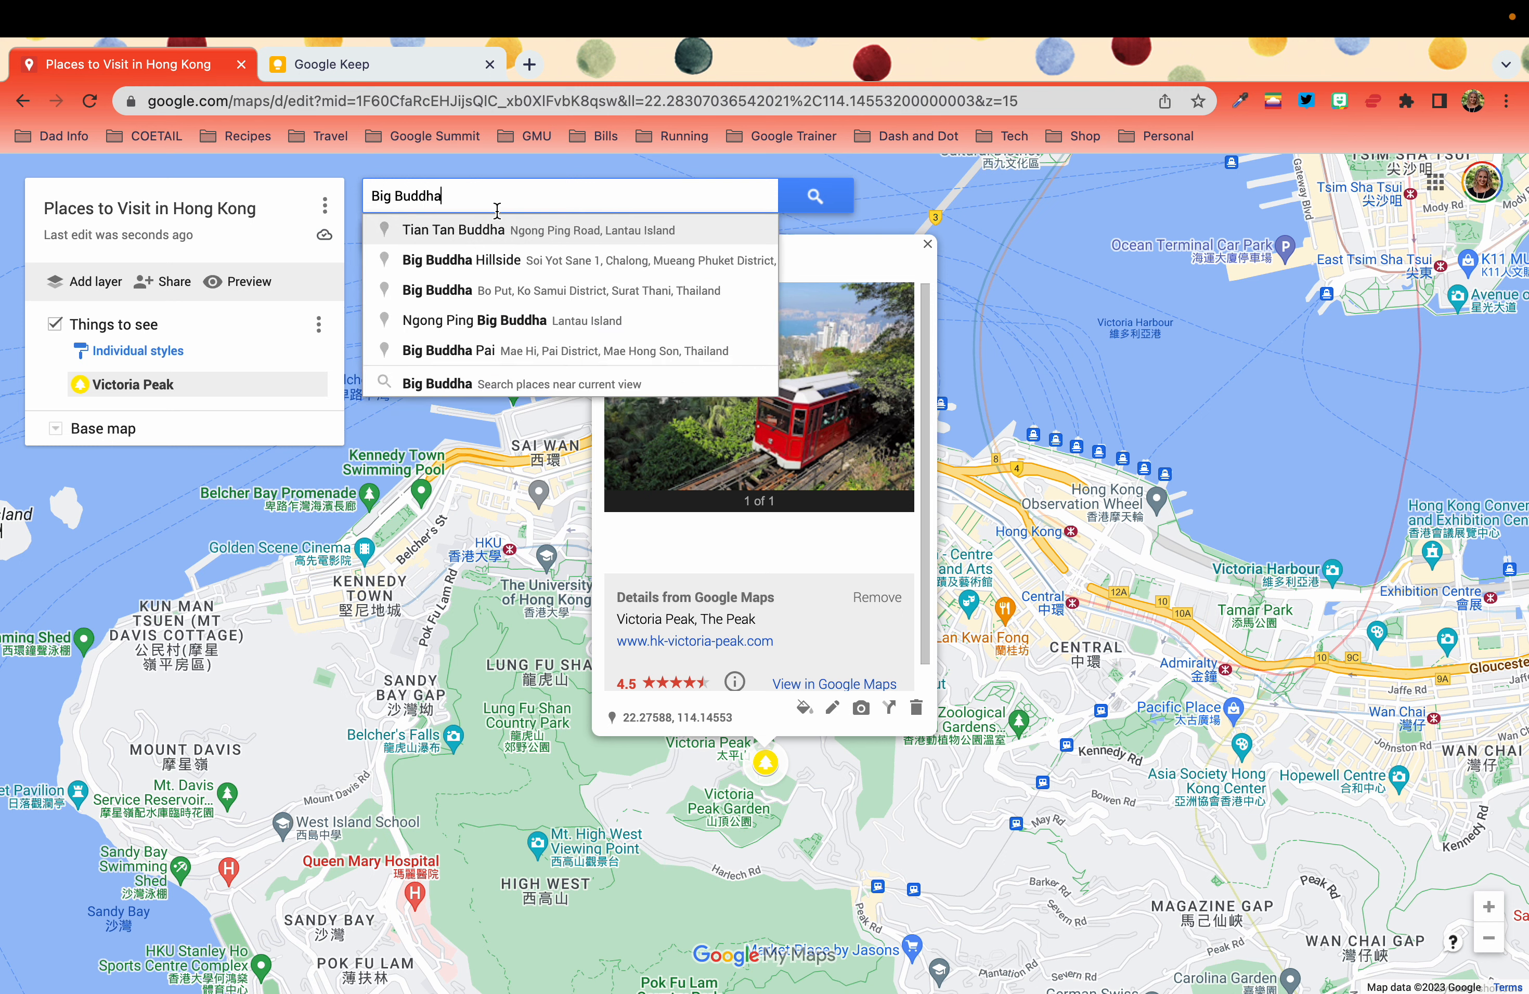
pyautogui.click(520, 233)
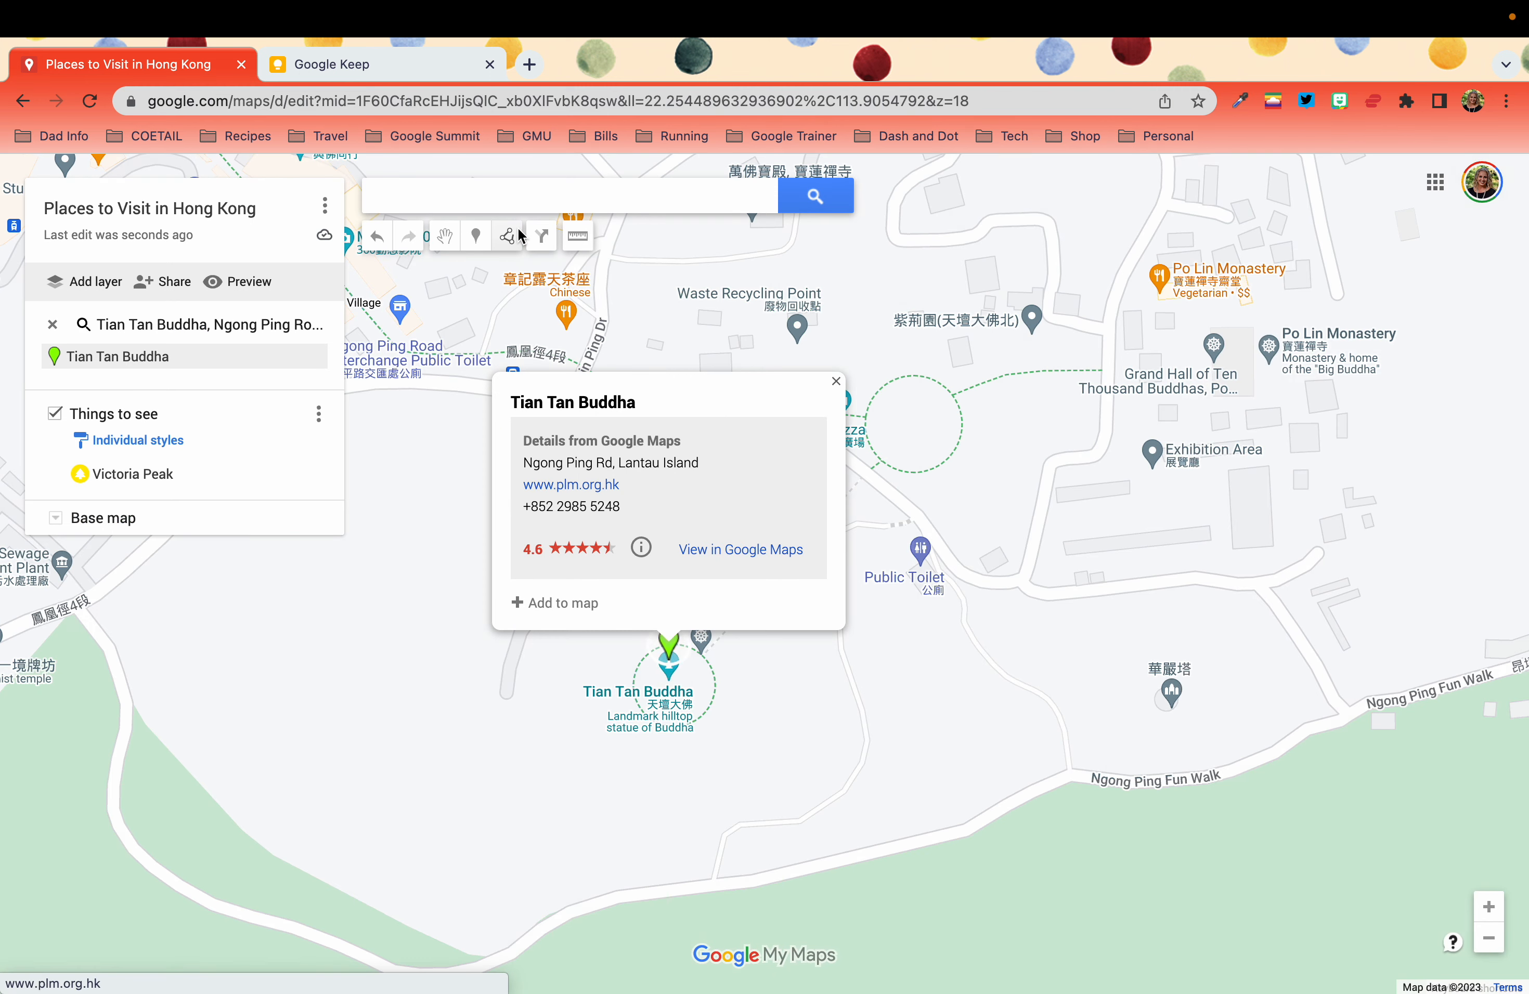
pyautogui.click(551, 603)
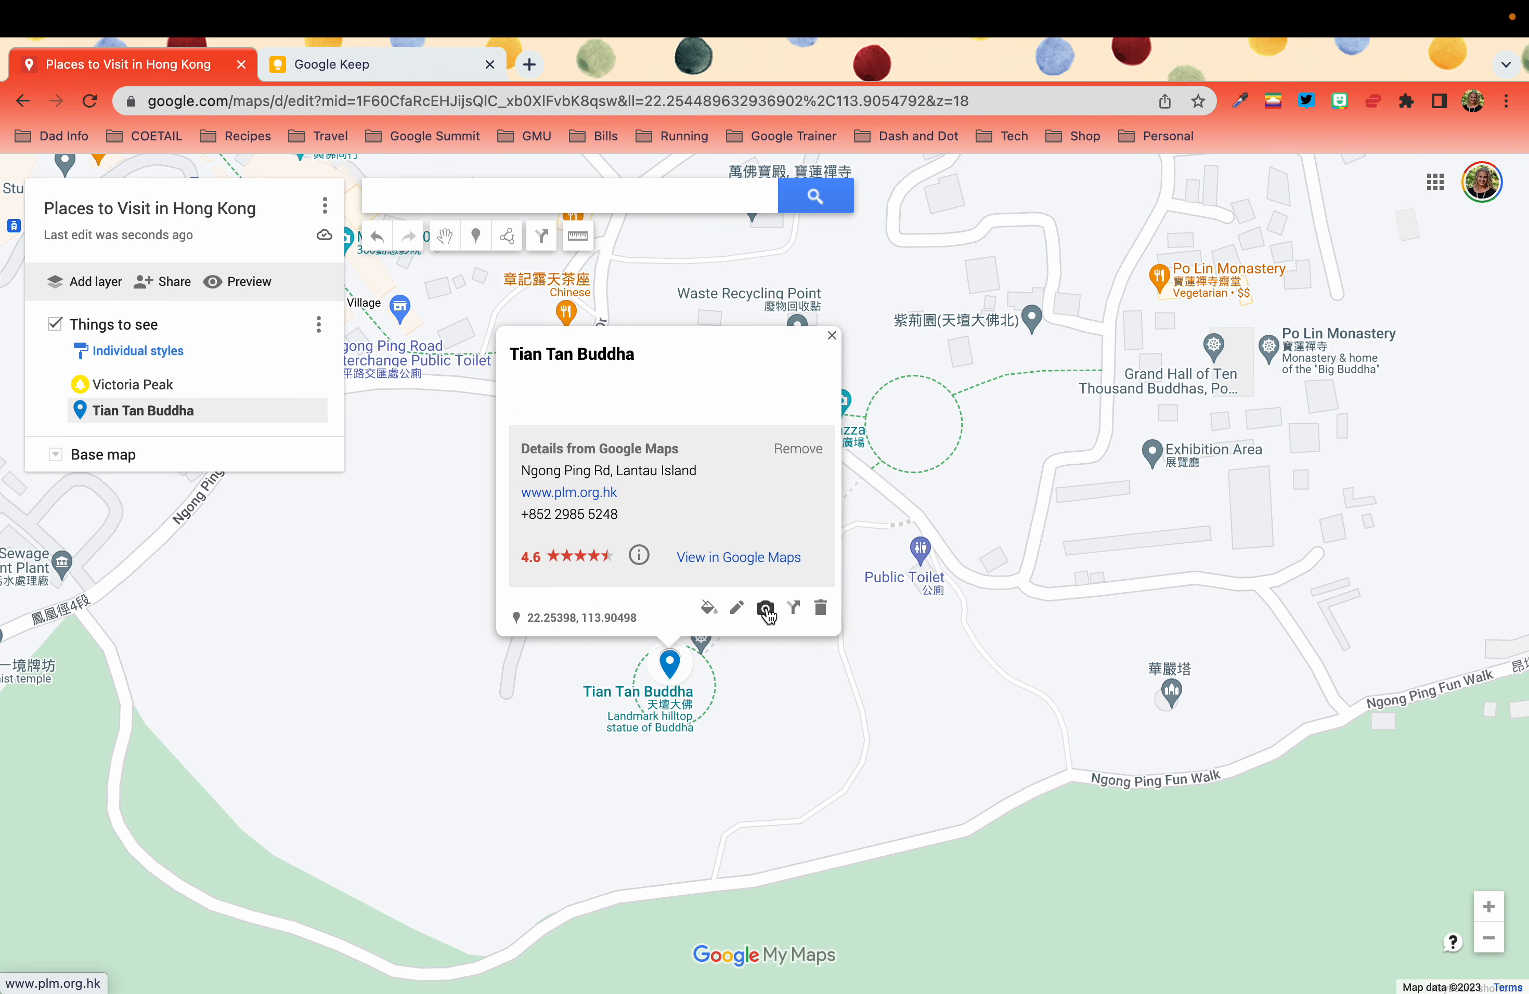
# Add the sunset statue photo to the Tian Tan Buddha place from a Google image search for "Big Buddha" and save it.
pyautogui.click(765, 611)
pyautogui.click(724, 287)
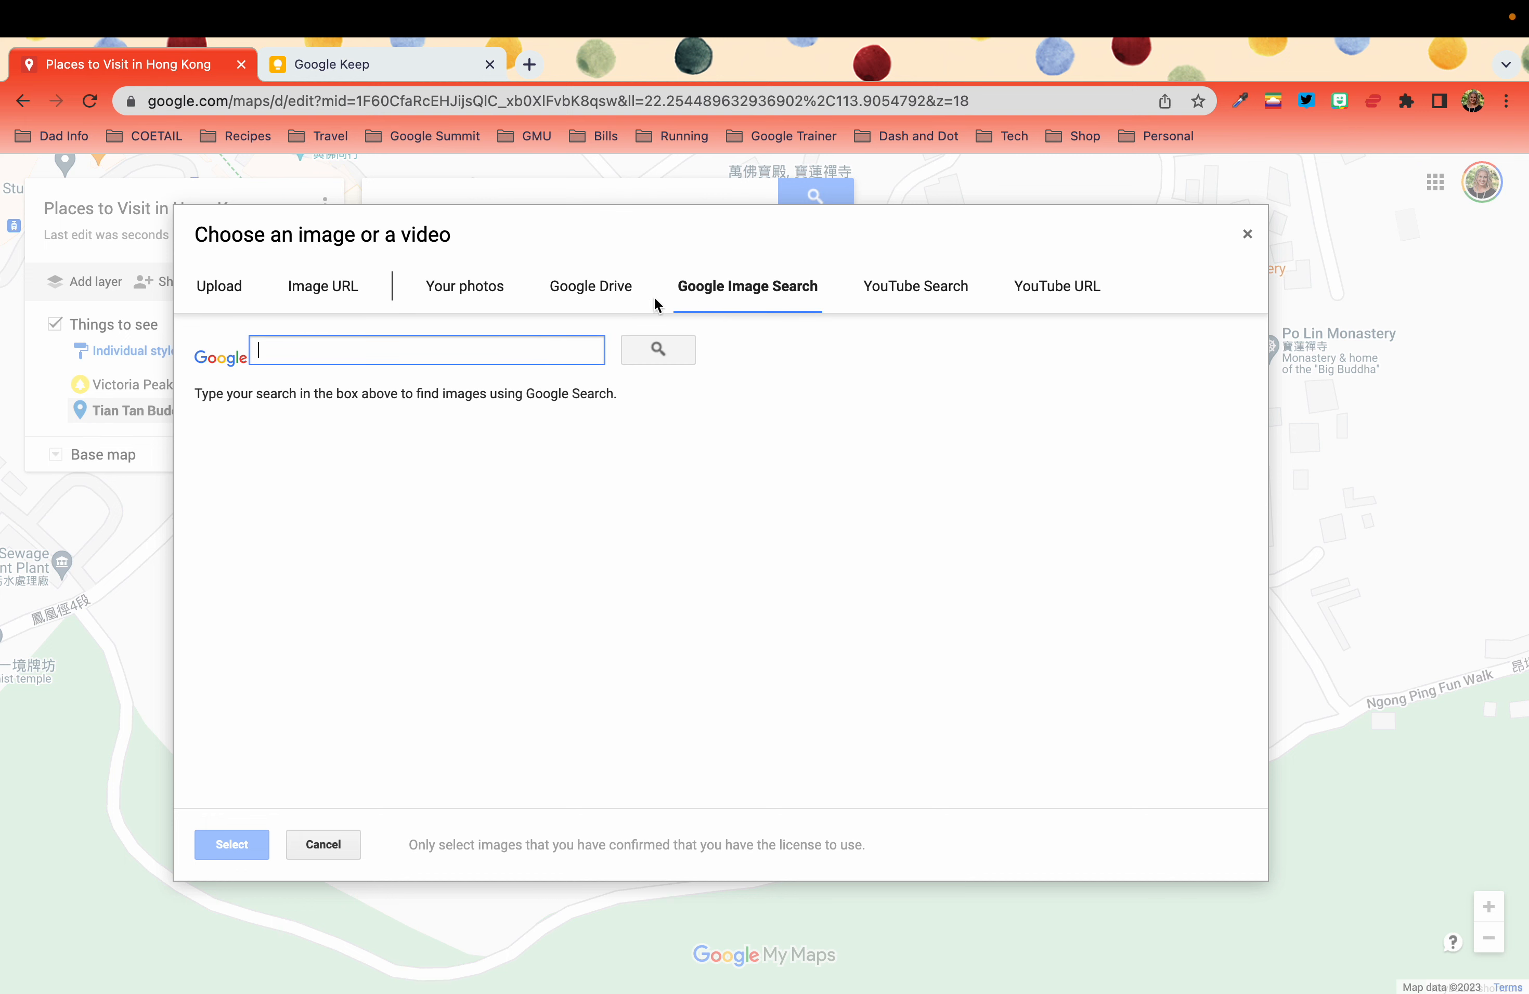
pyautogui.write('Big Buddha')
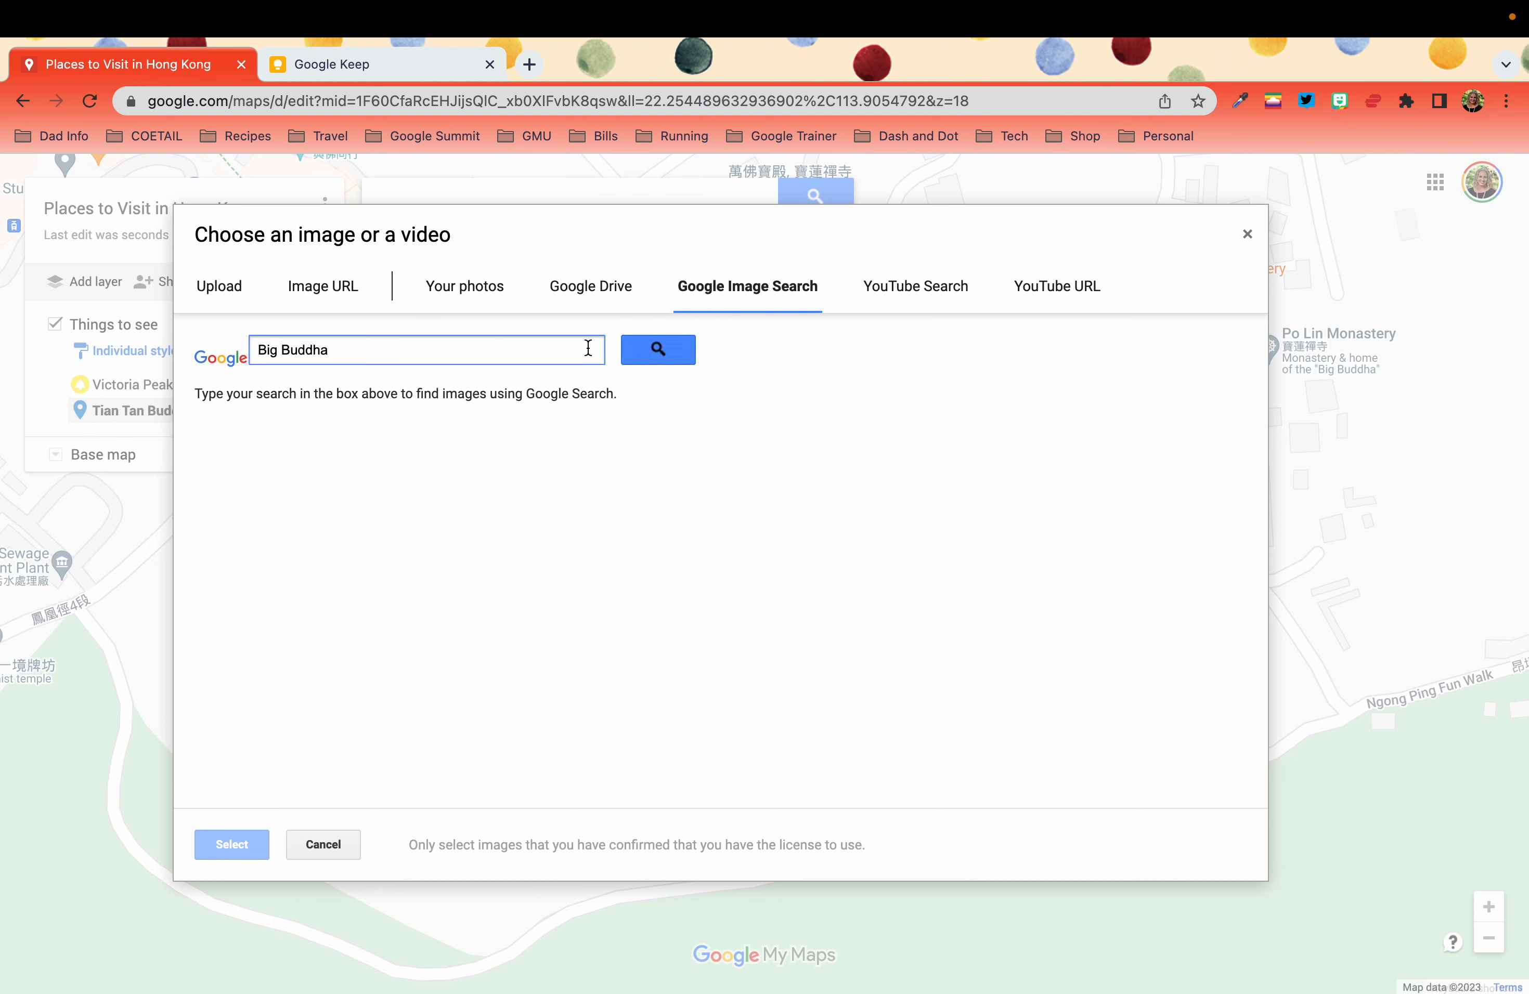
pyautogui.click(671, 353)
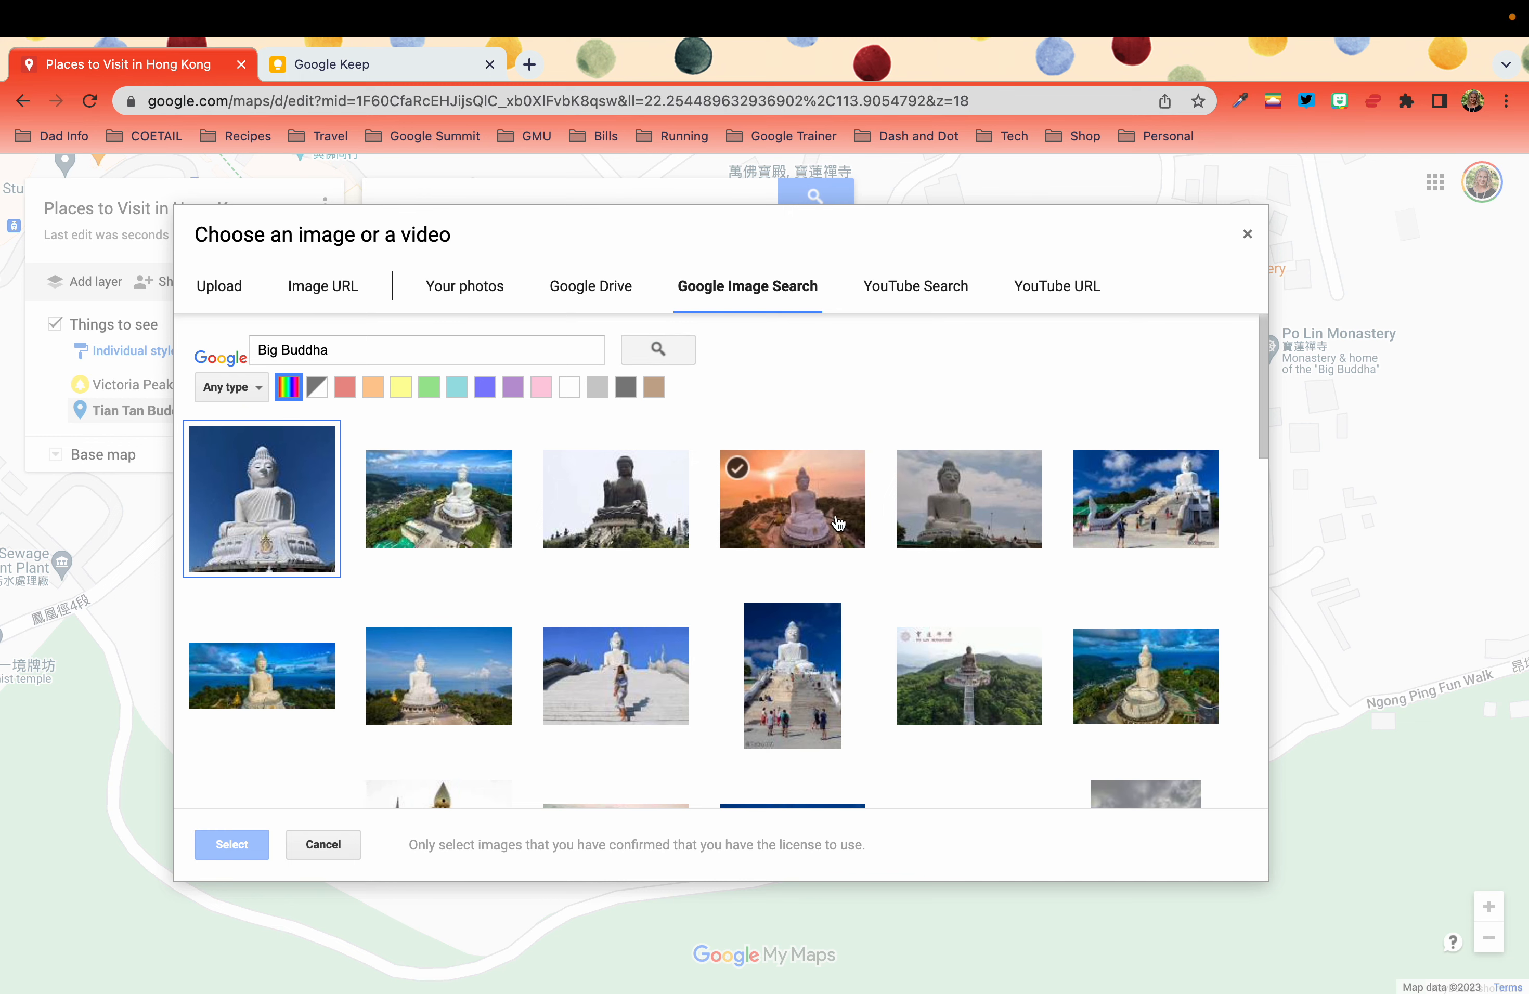
pyautogui.click(812, 516)
pyautogui.click(230, 844)
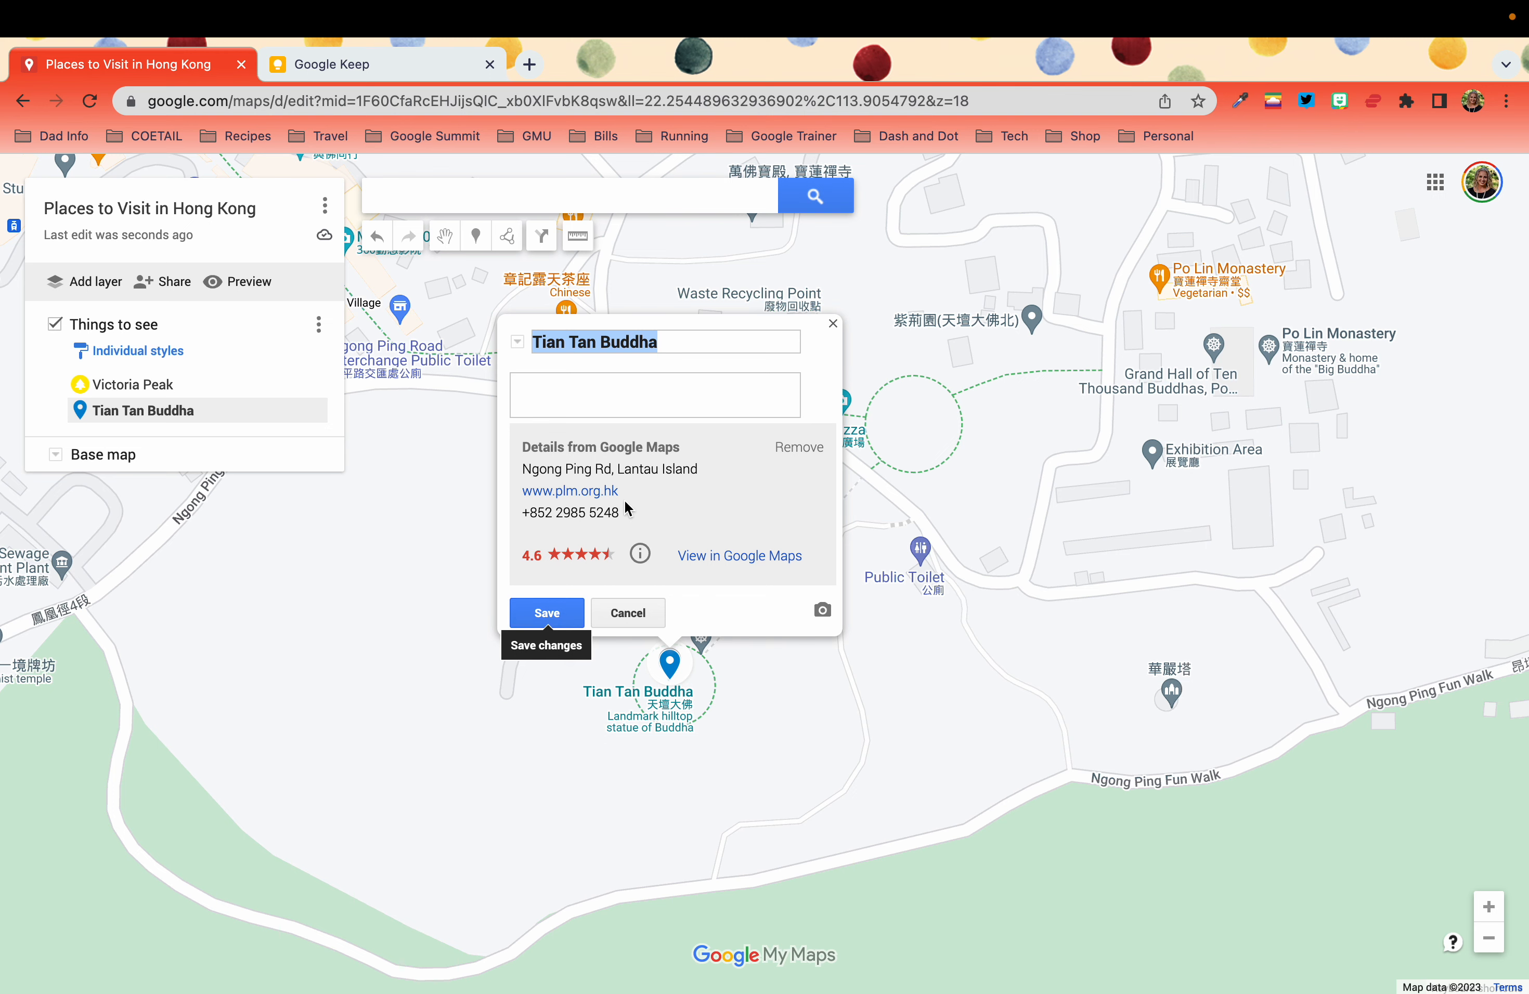
pyautogui.click(544, 613)
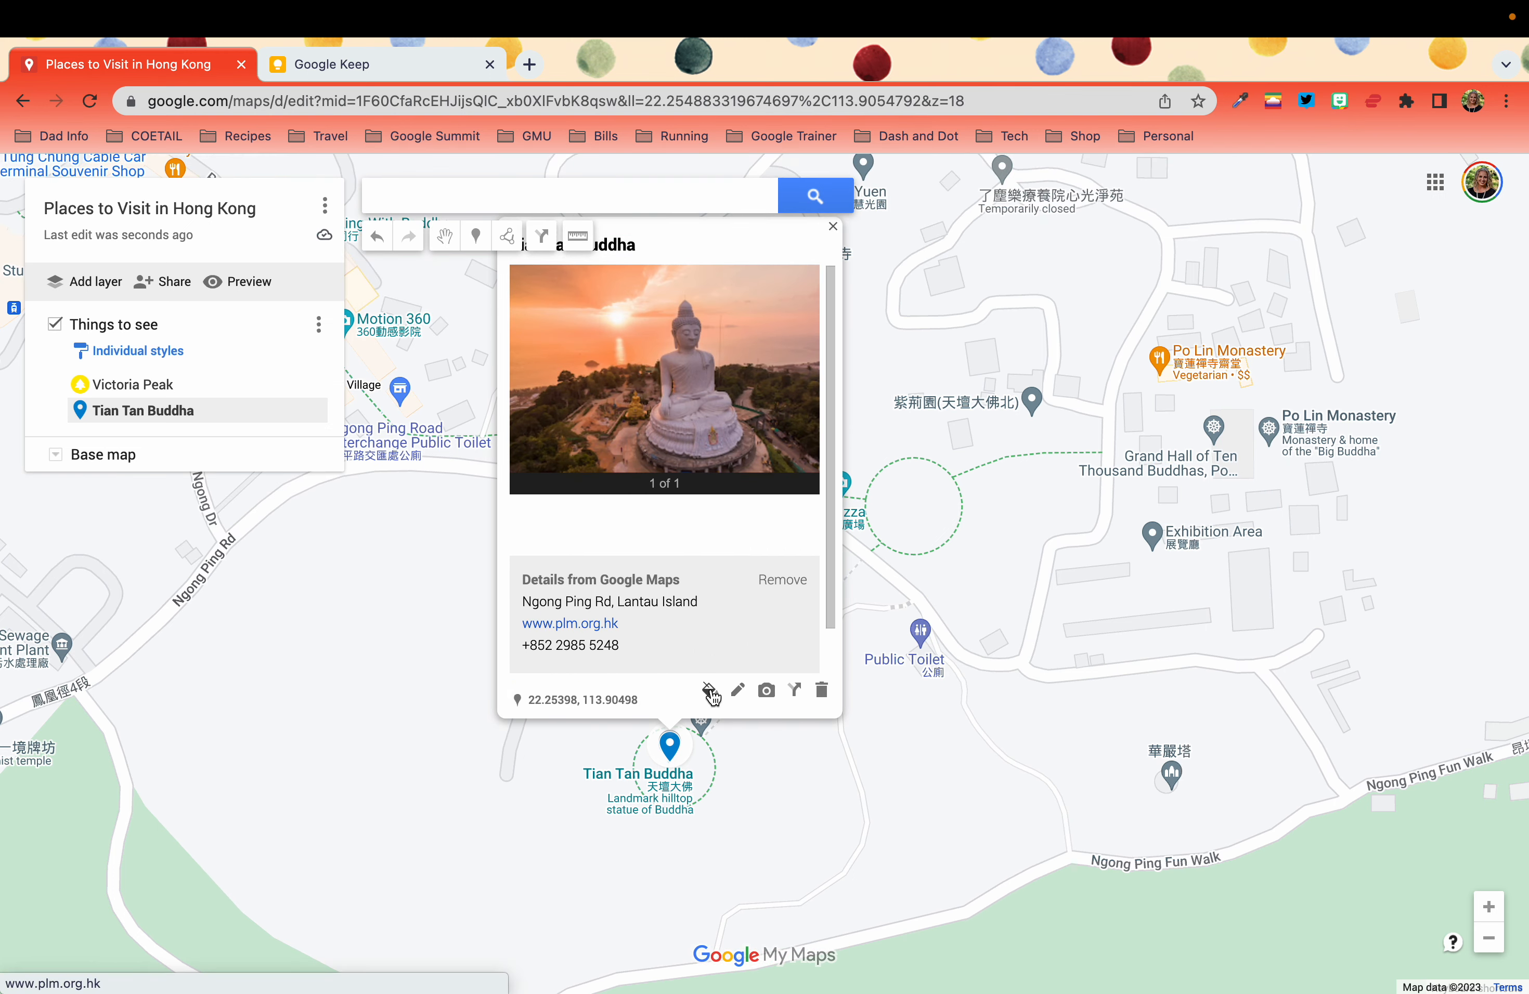
# Style the Tian Tan Buddha marker in yellow with the same tree icon as Victoria Peak and close its details.
pyautogui.click(709, 692)
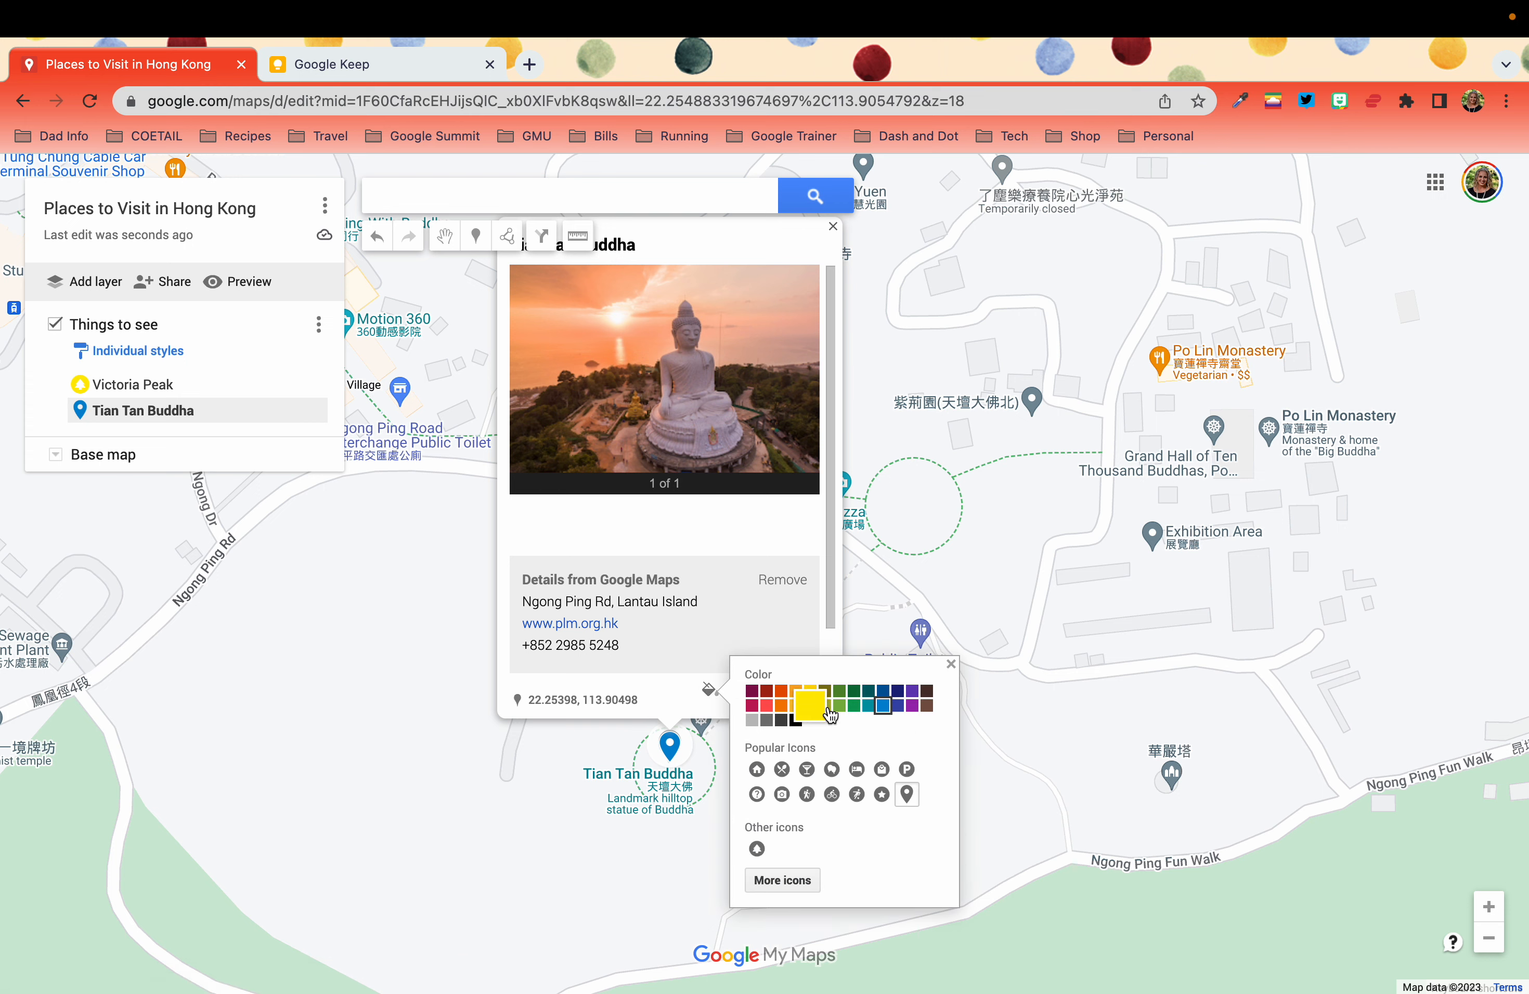
pyautogui.click(808, 709)
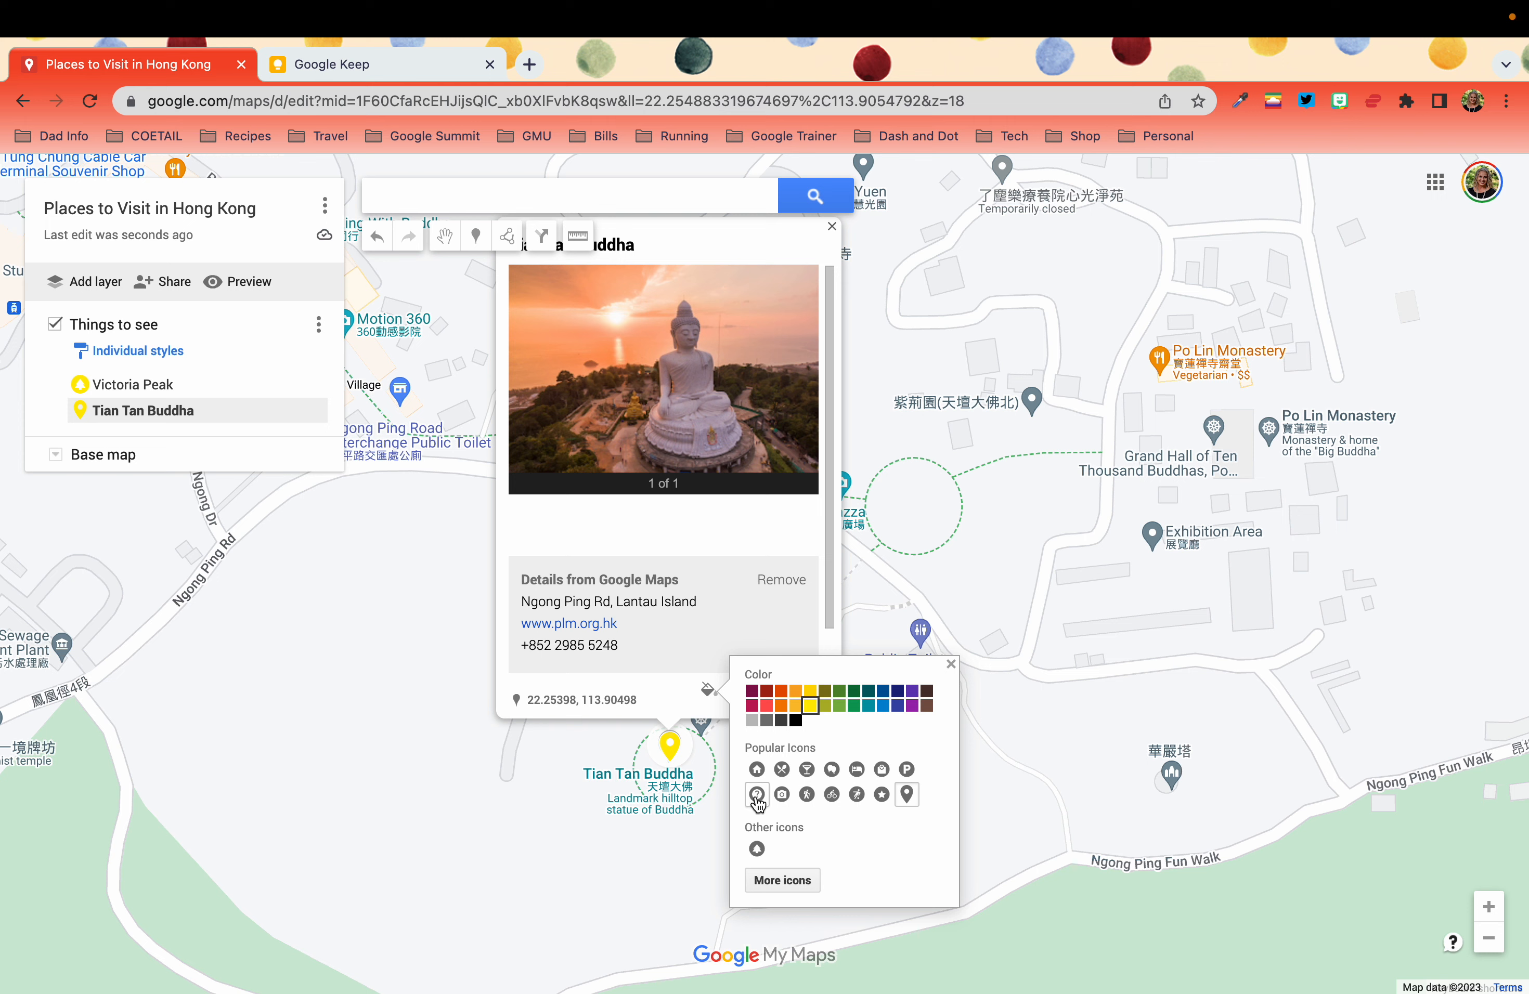
pyautogui.click(758, 850)
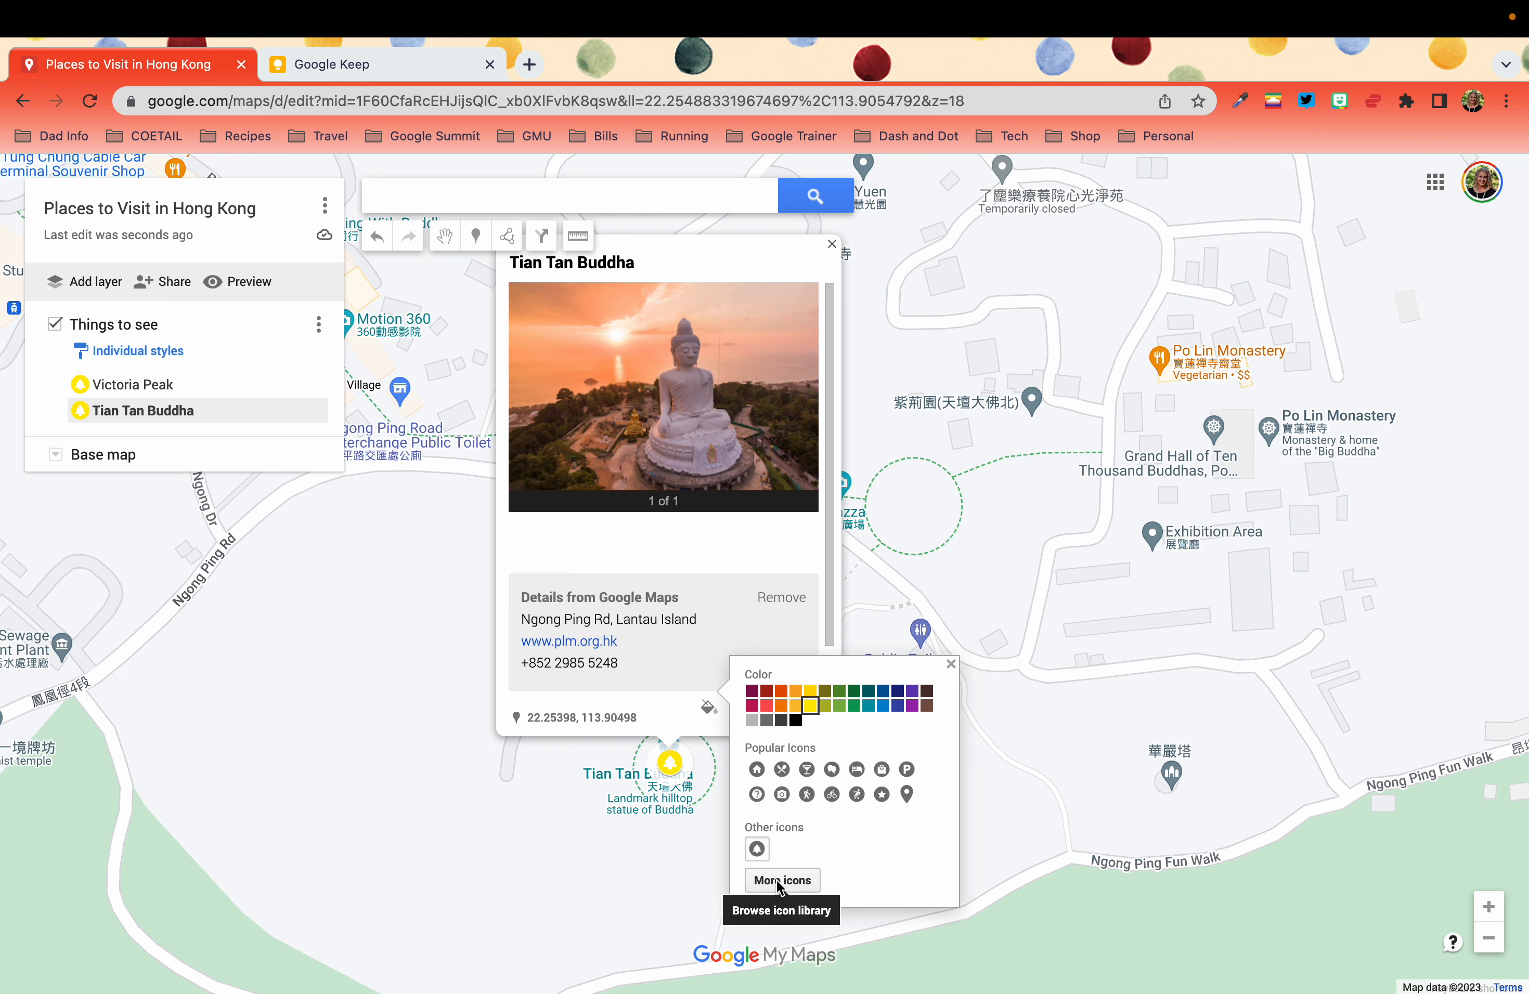
pyautogui.click(951, 665)
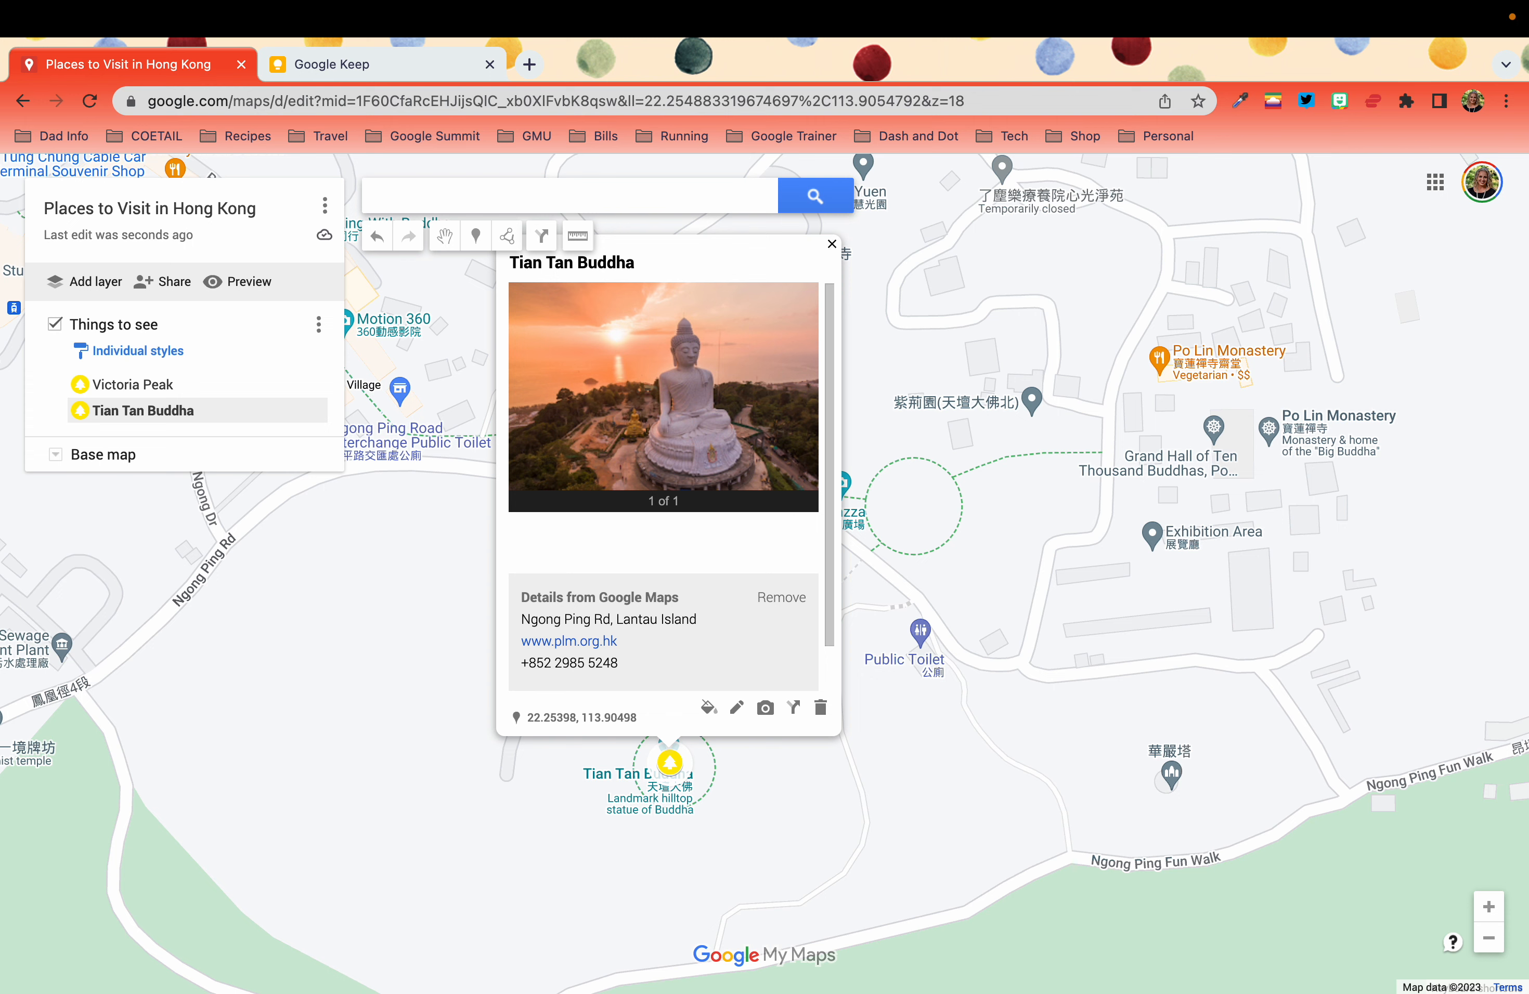
pyautogui.click(831, 243)
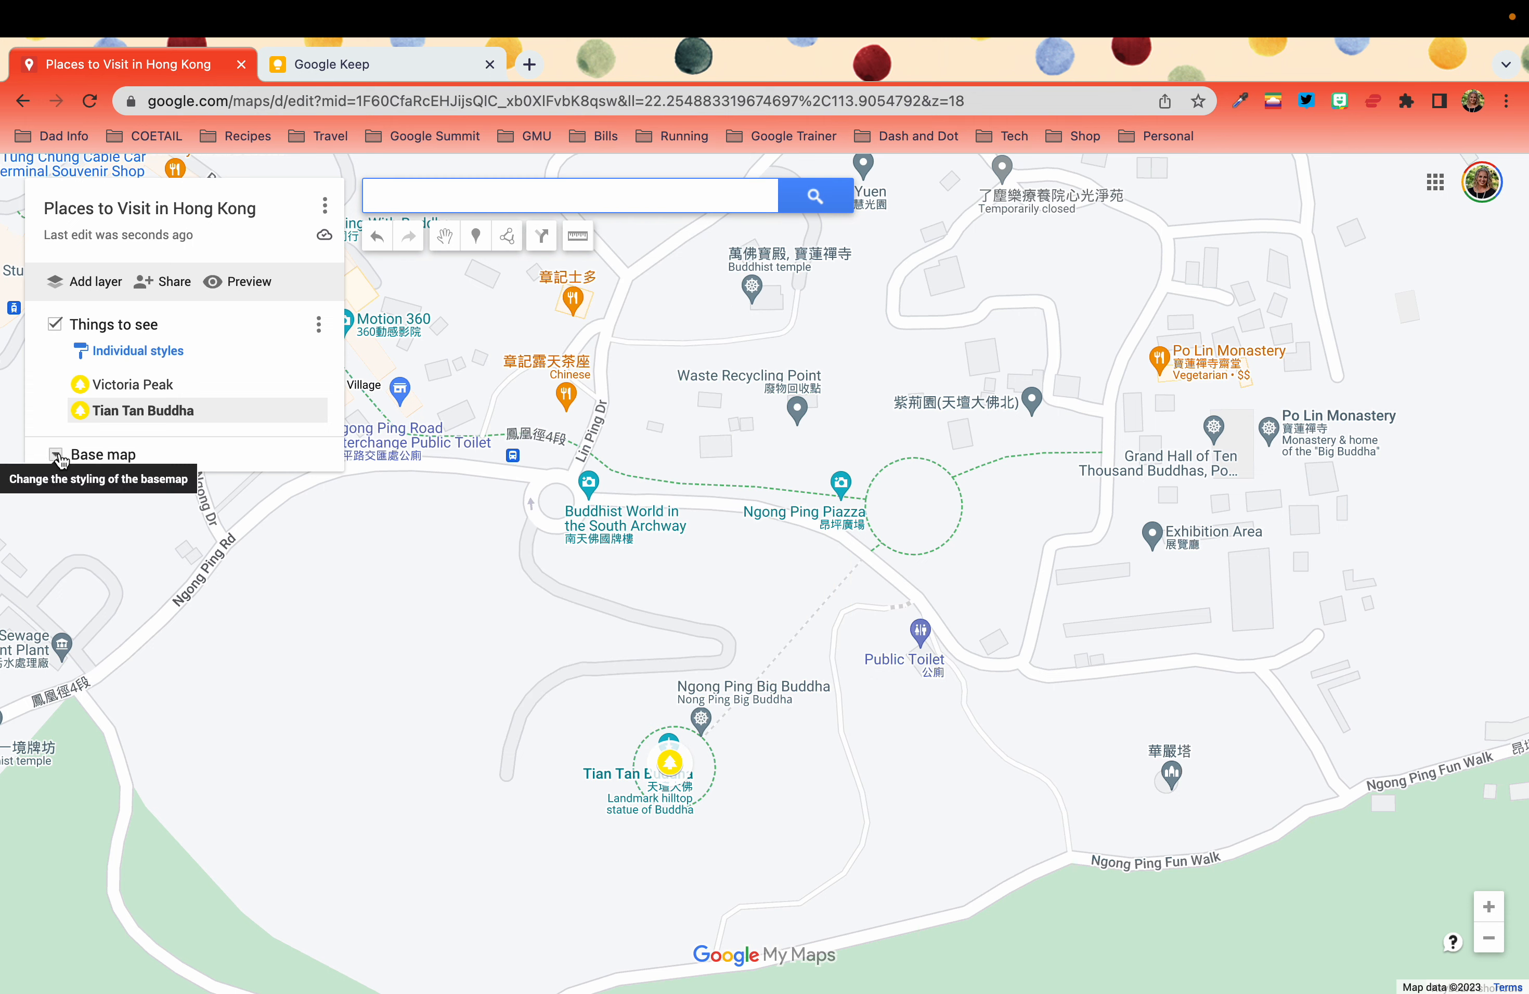
# Add a new layer to the map and delete the extra duplicate untitled layer.
pyautogui.click(83, 284)
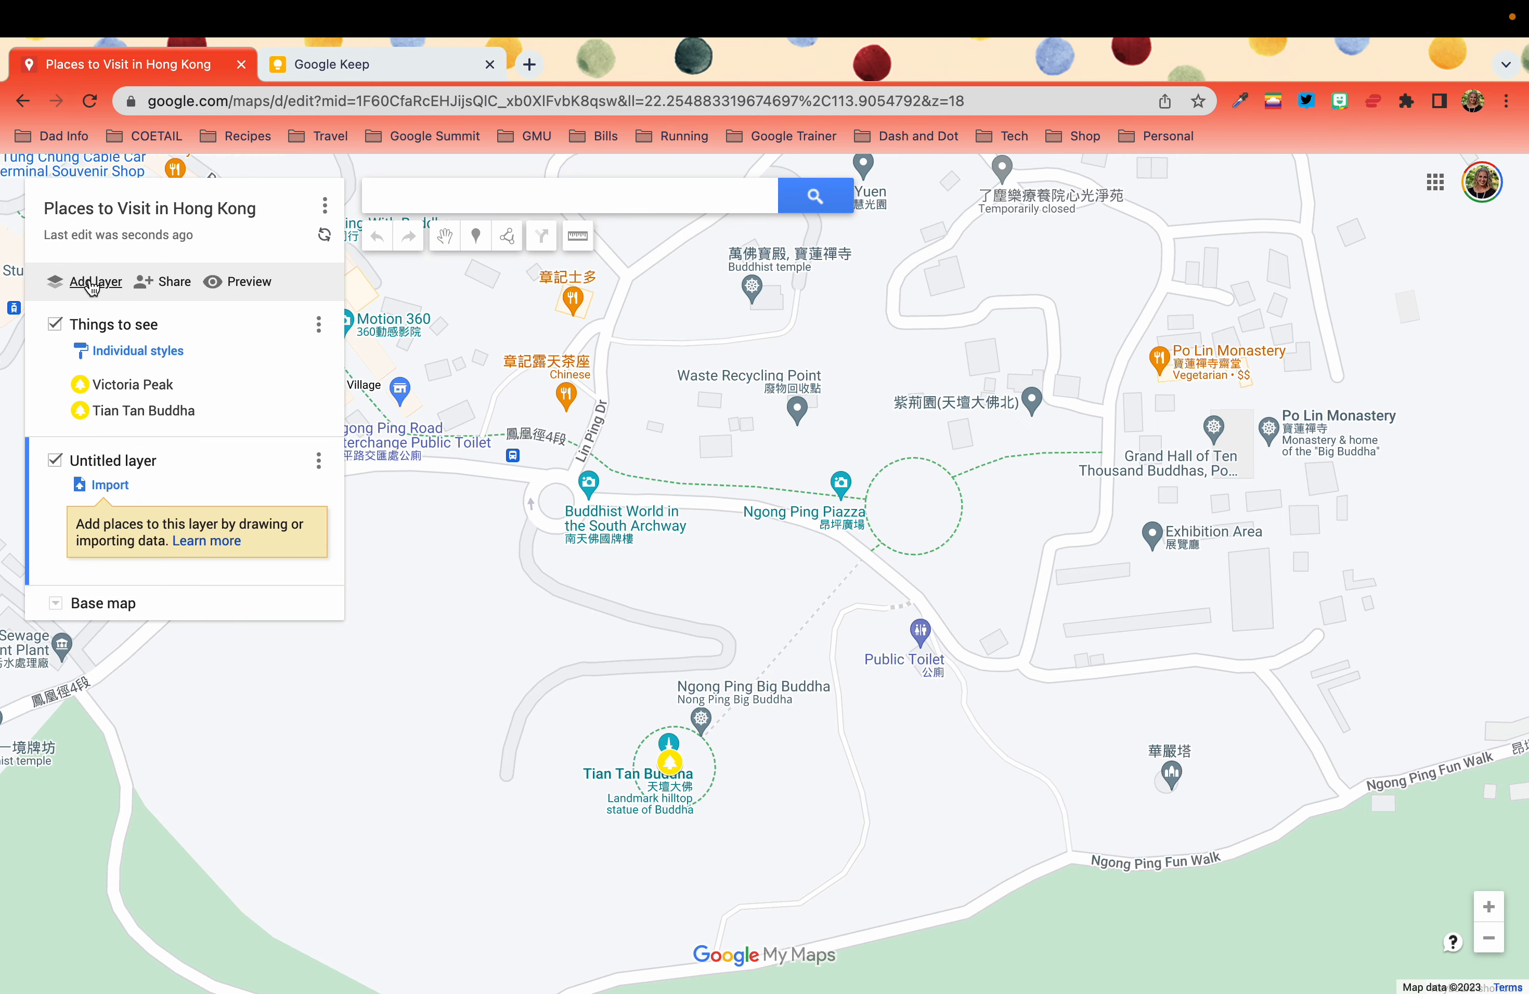
pyautogui.click(116, 461)
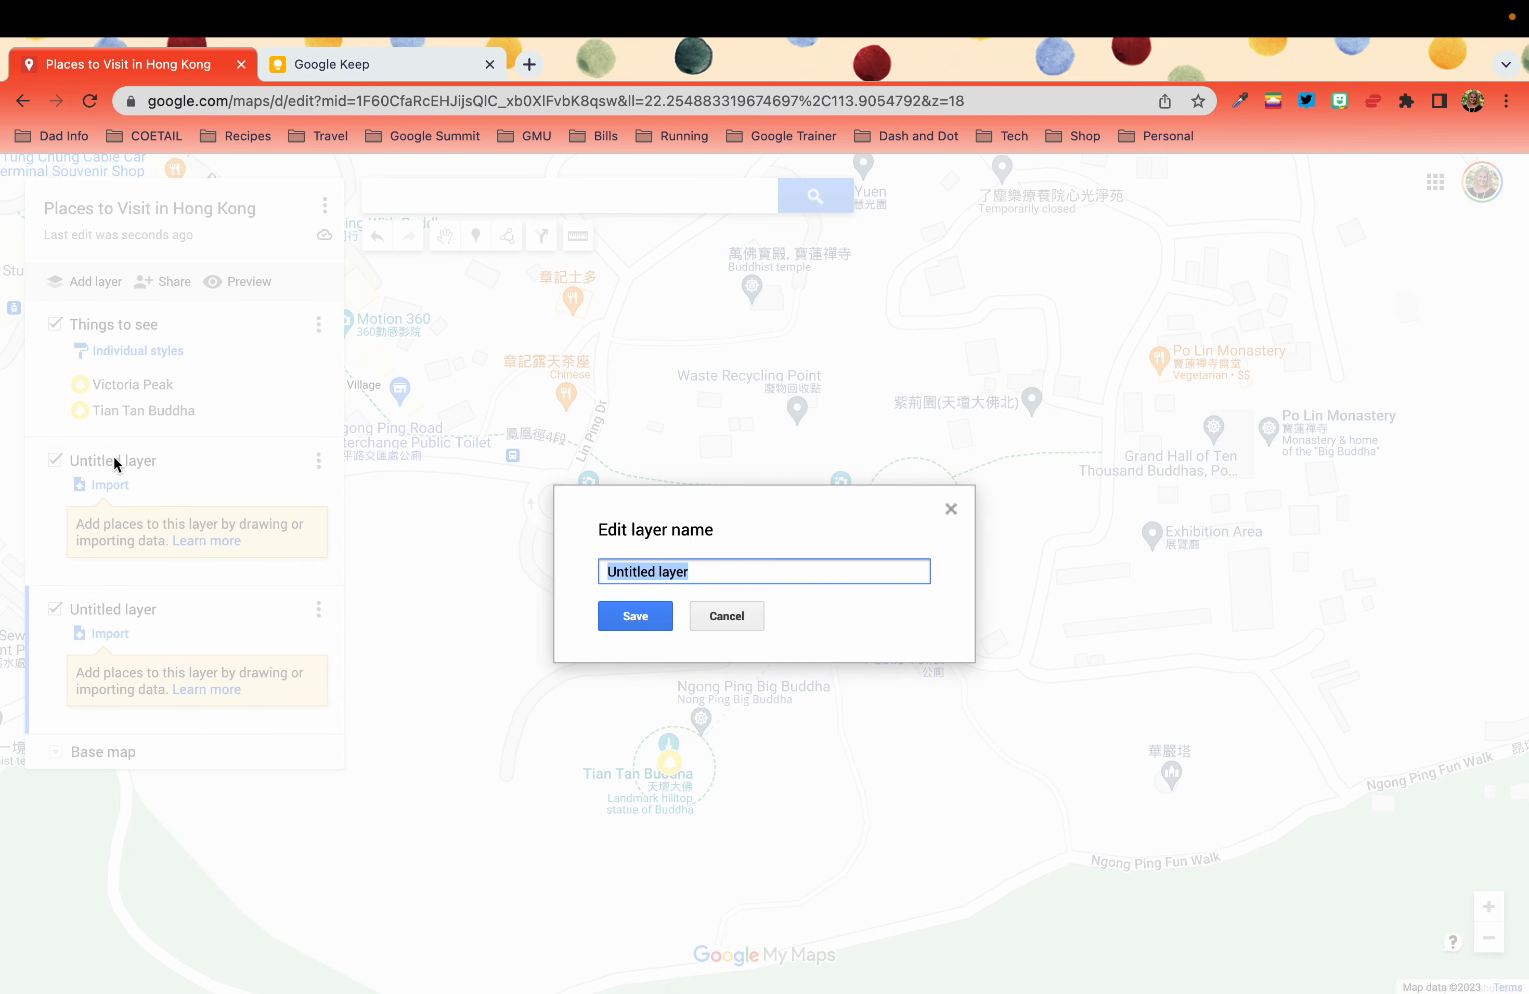
pyautogui.click(724, 624)
pyautogui.click(318, 610)
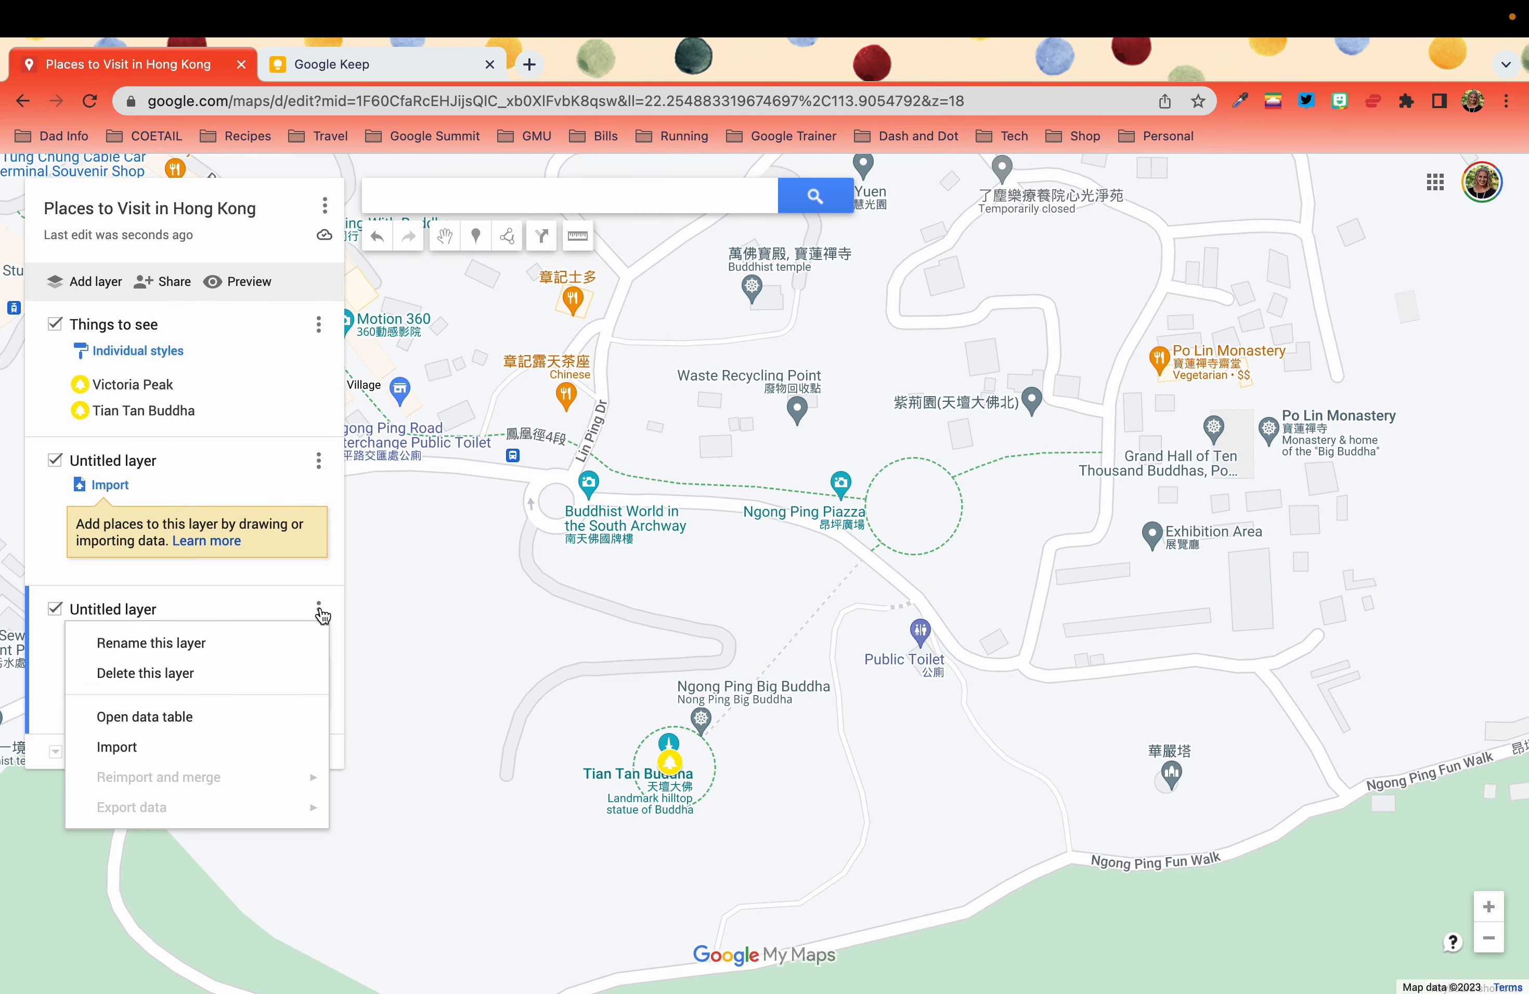
pyautogui.click(194, 672)
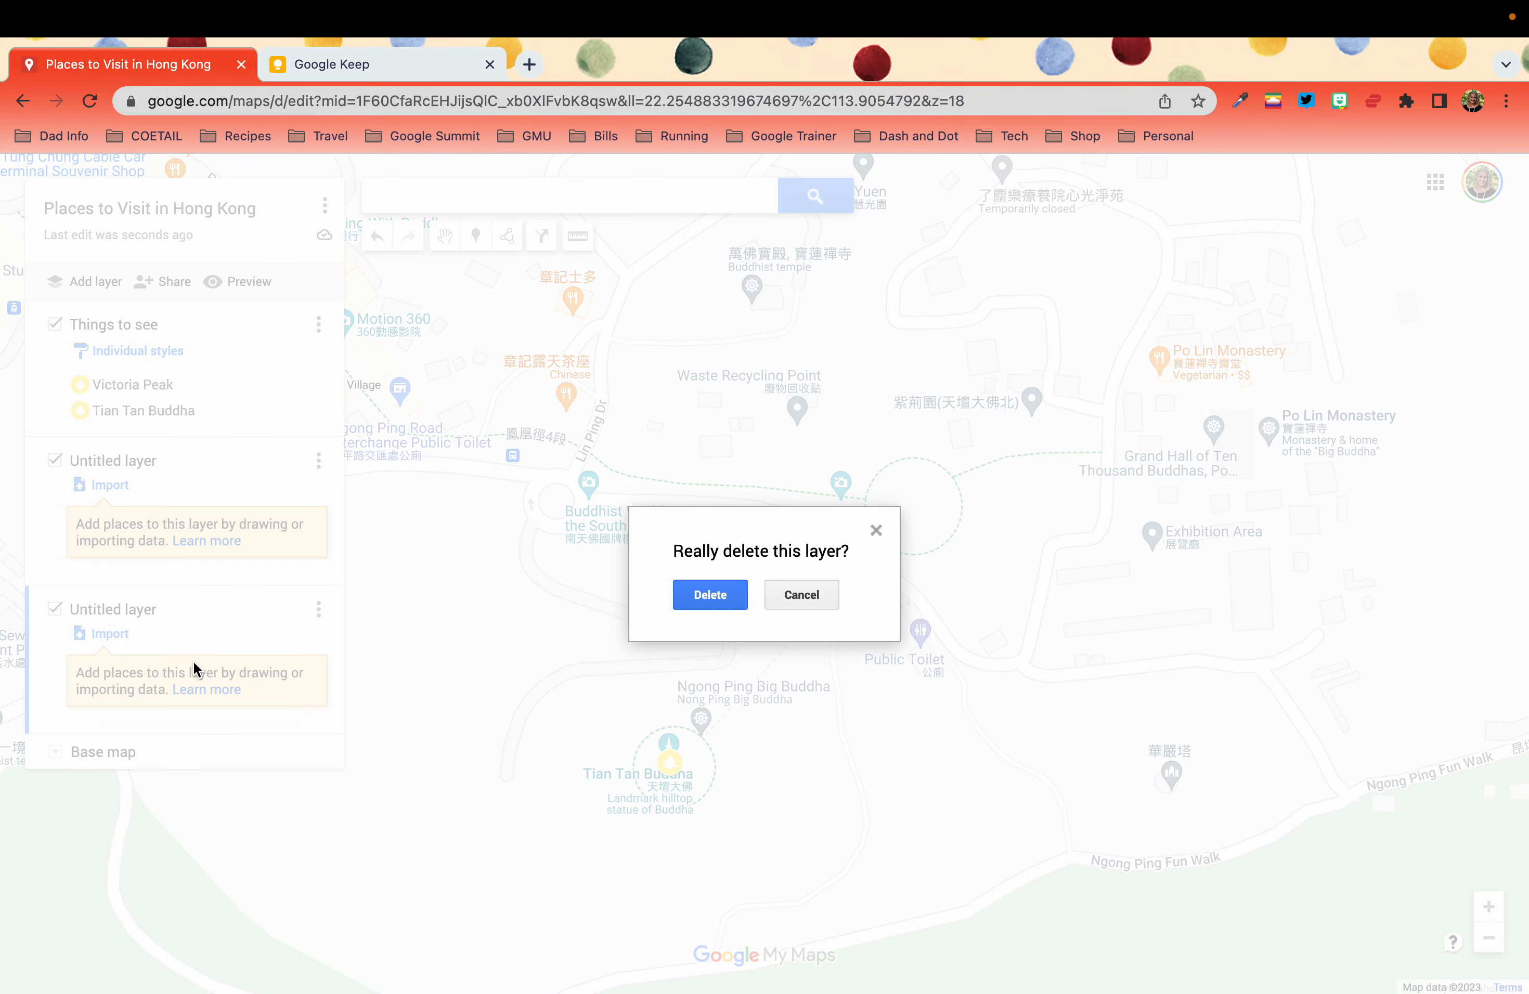
pyautogui.click(711, 593)
# Rename the remaining untitled layer as "Where to eat".
pyautogui.click(134, 463)
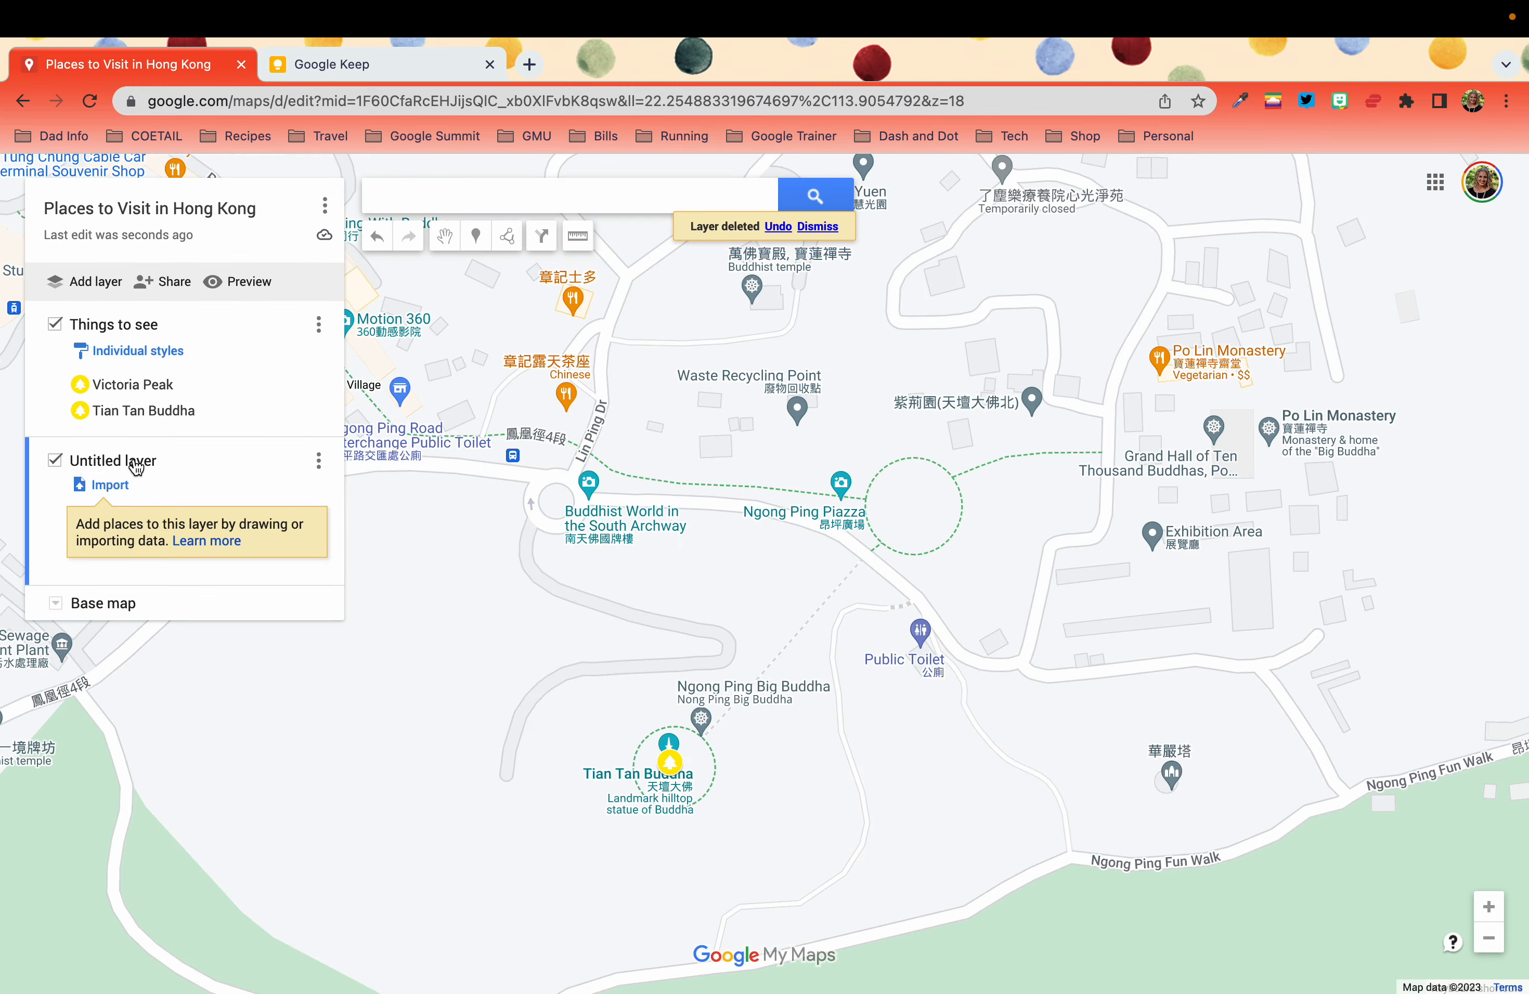
pyautogui.click(318, 460)
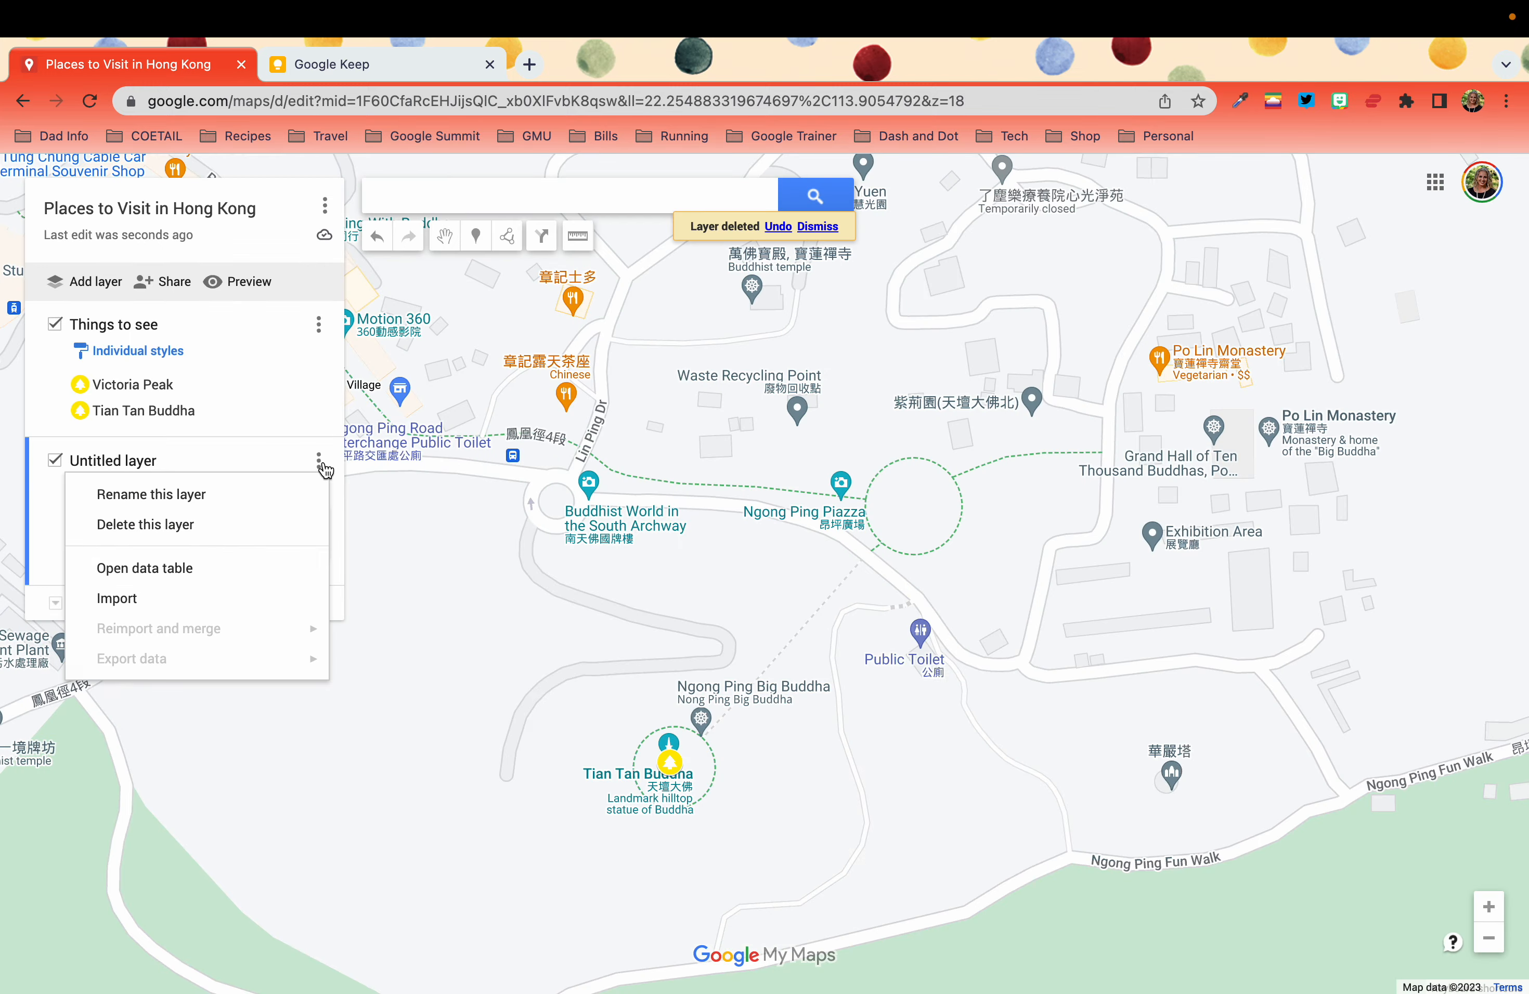
pyautogui.click(251, 495)
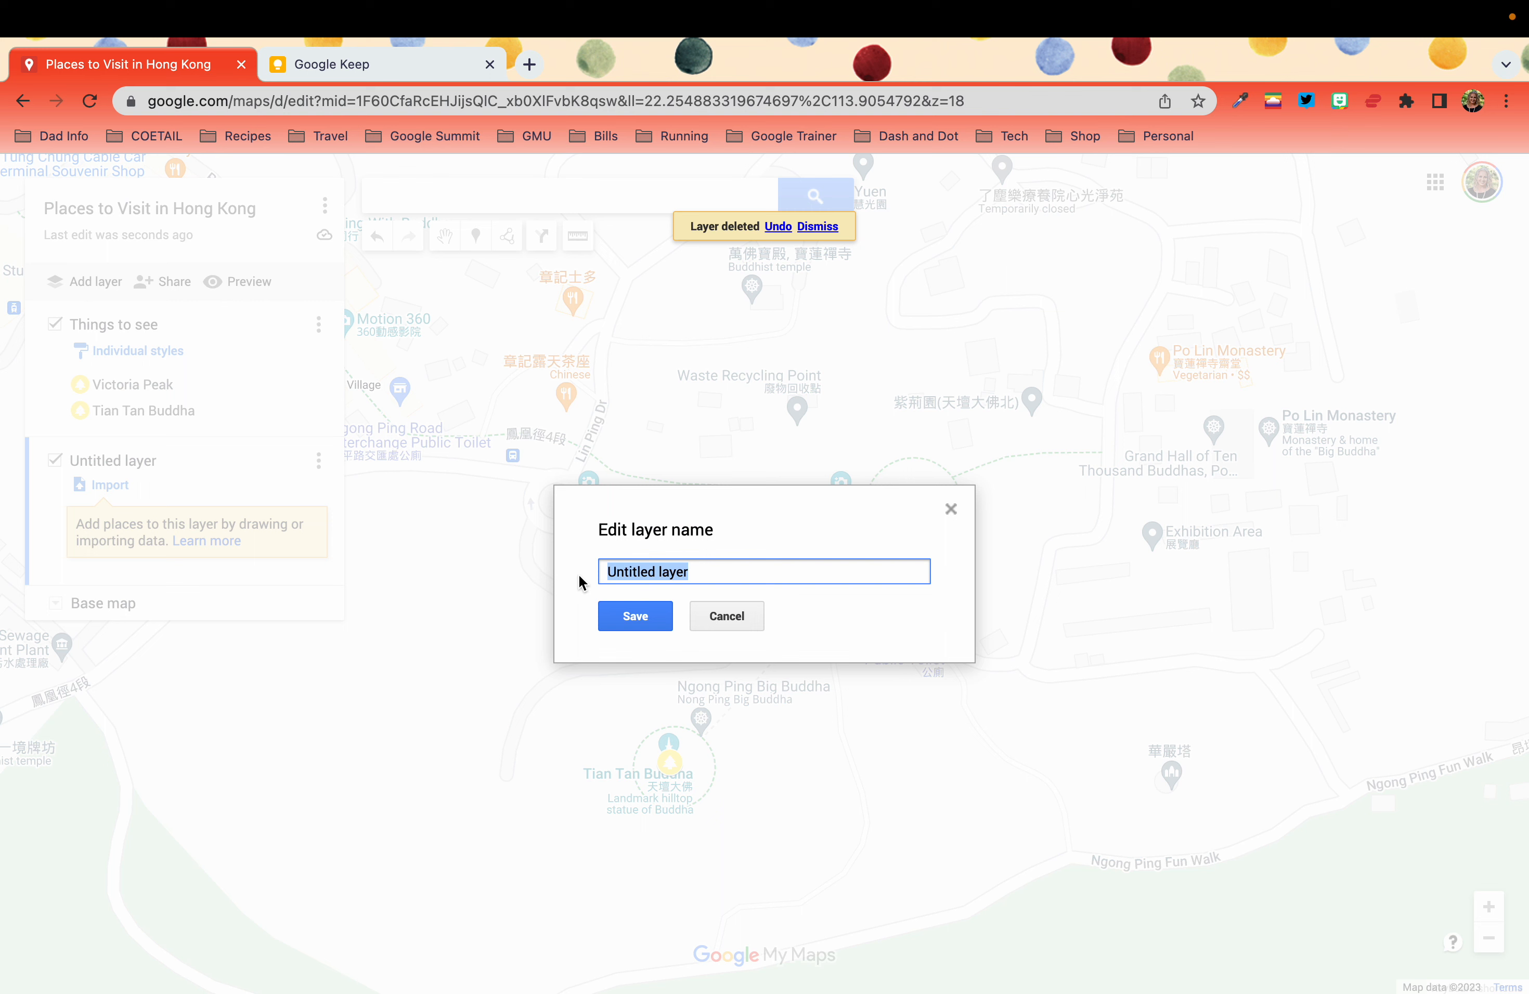
pyautogui.write('Pl')
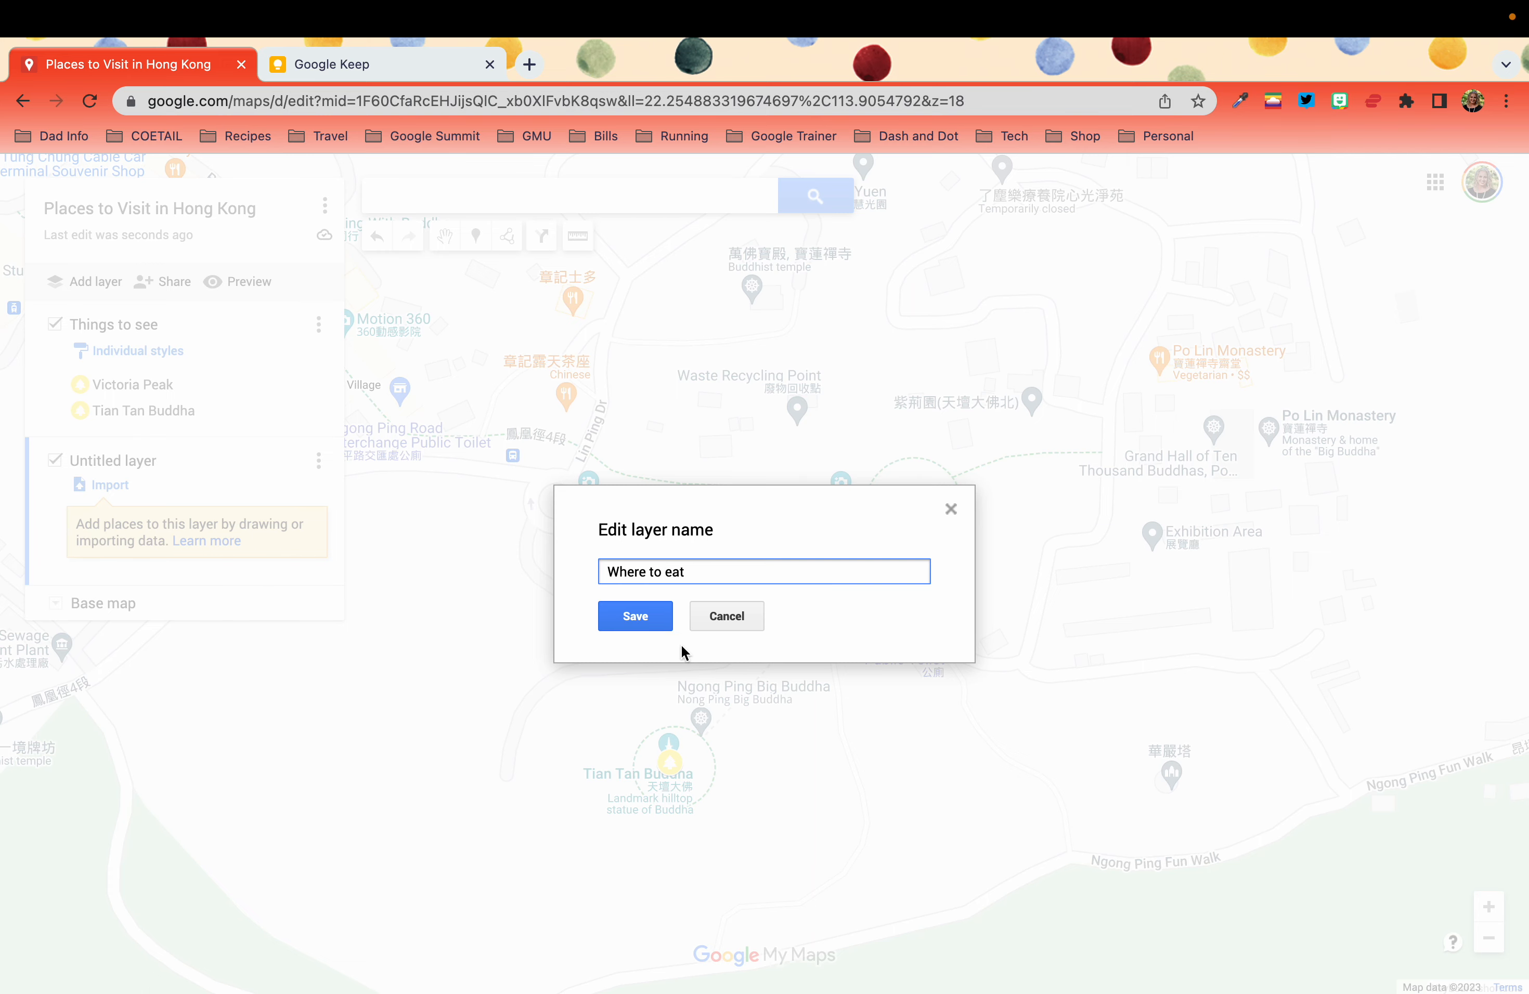
pyautogui.click(646, 617)
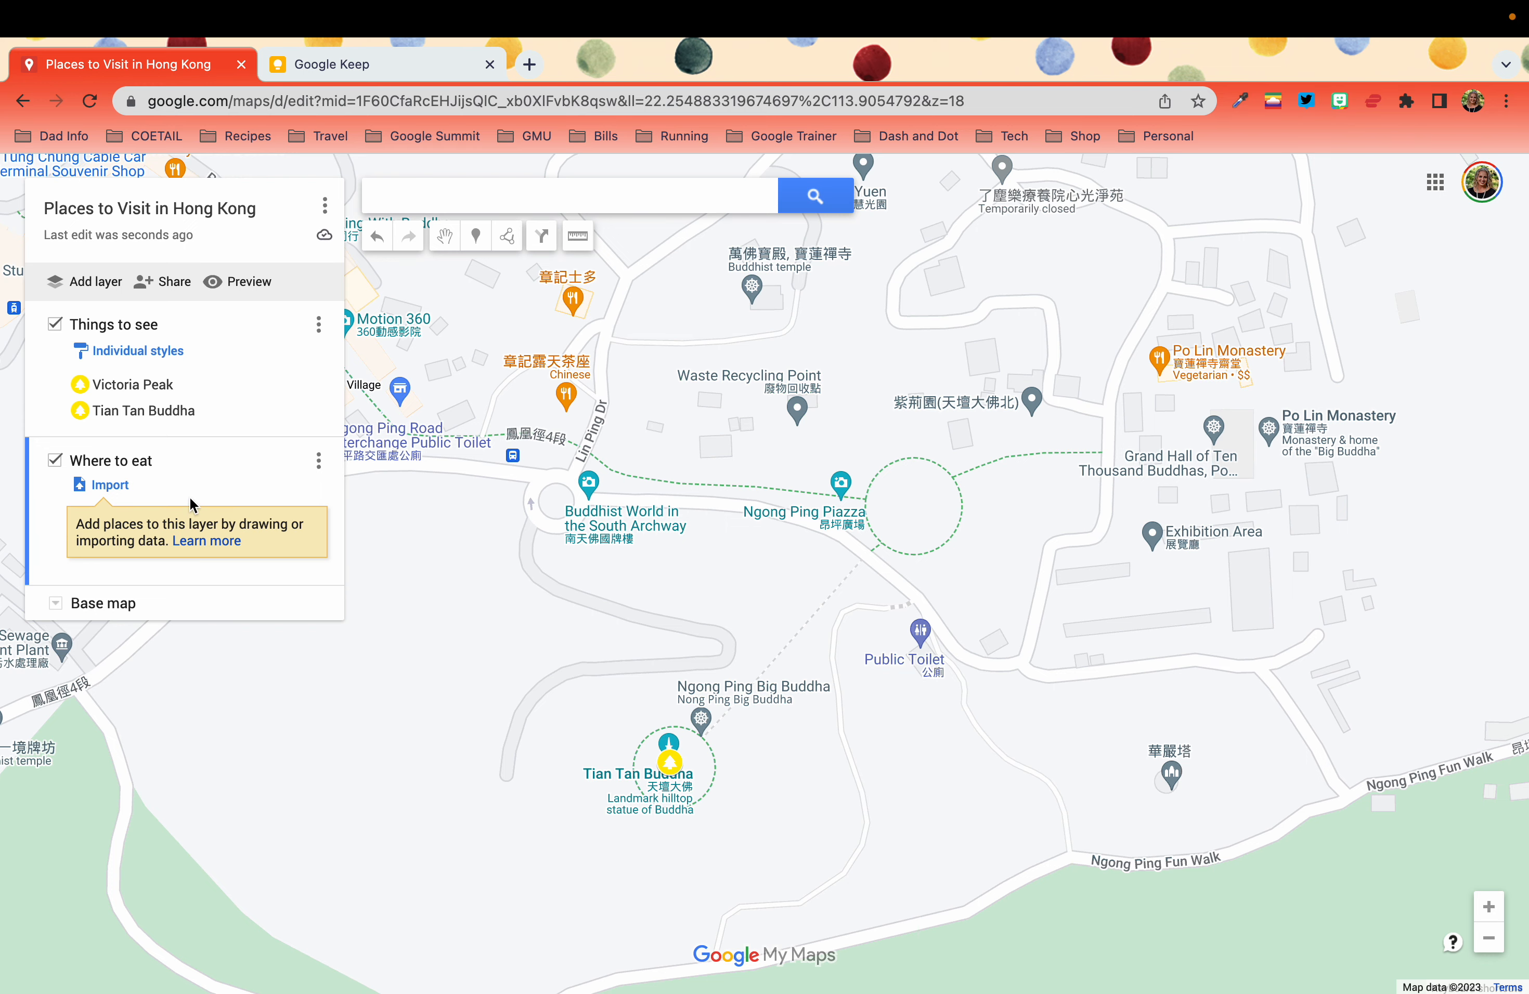
# Place a marker on the sand of Repulse Bay Beach, west of Maggie & Rose, in the "Where to eat" layer.
pyautogui.scroll(-4, 599, 489)
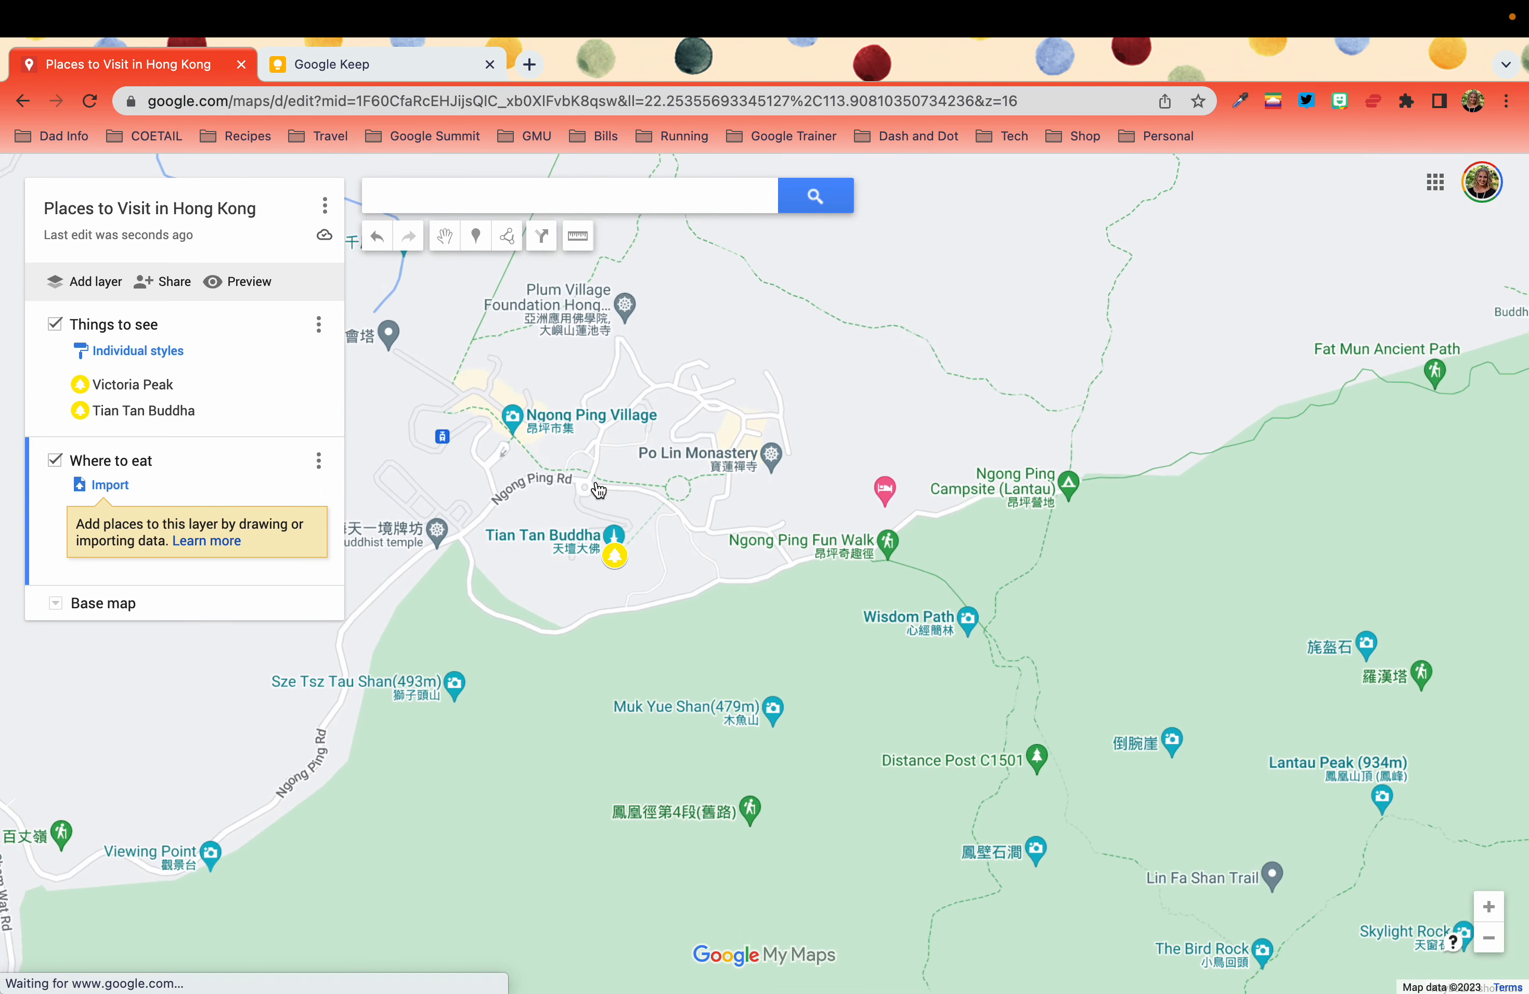
pyautogui.scroll(-2, 599, 489)
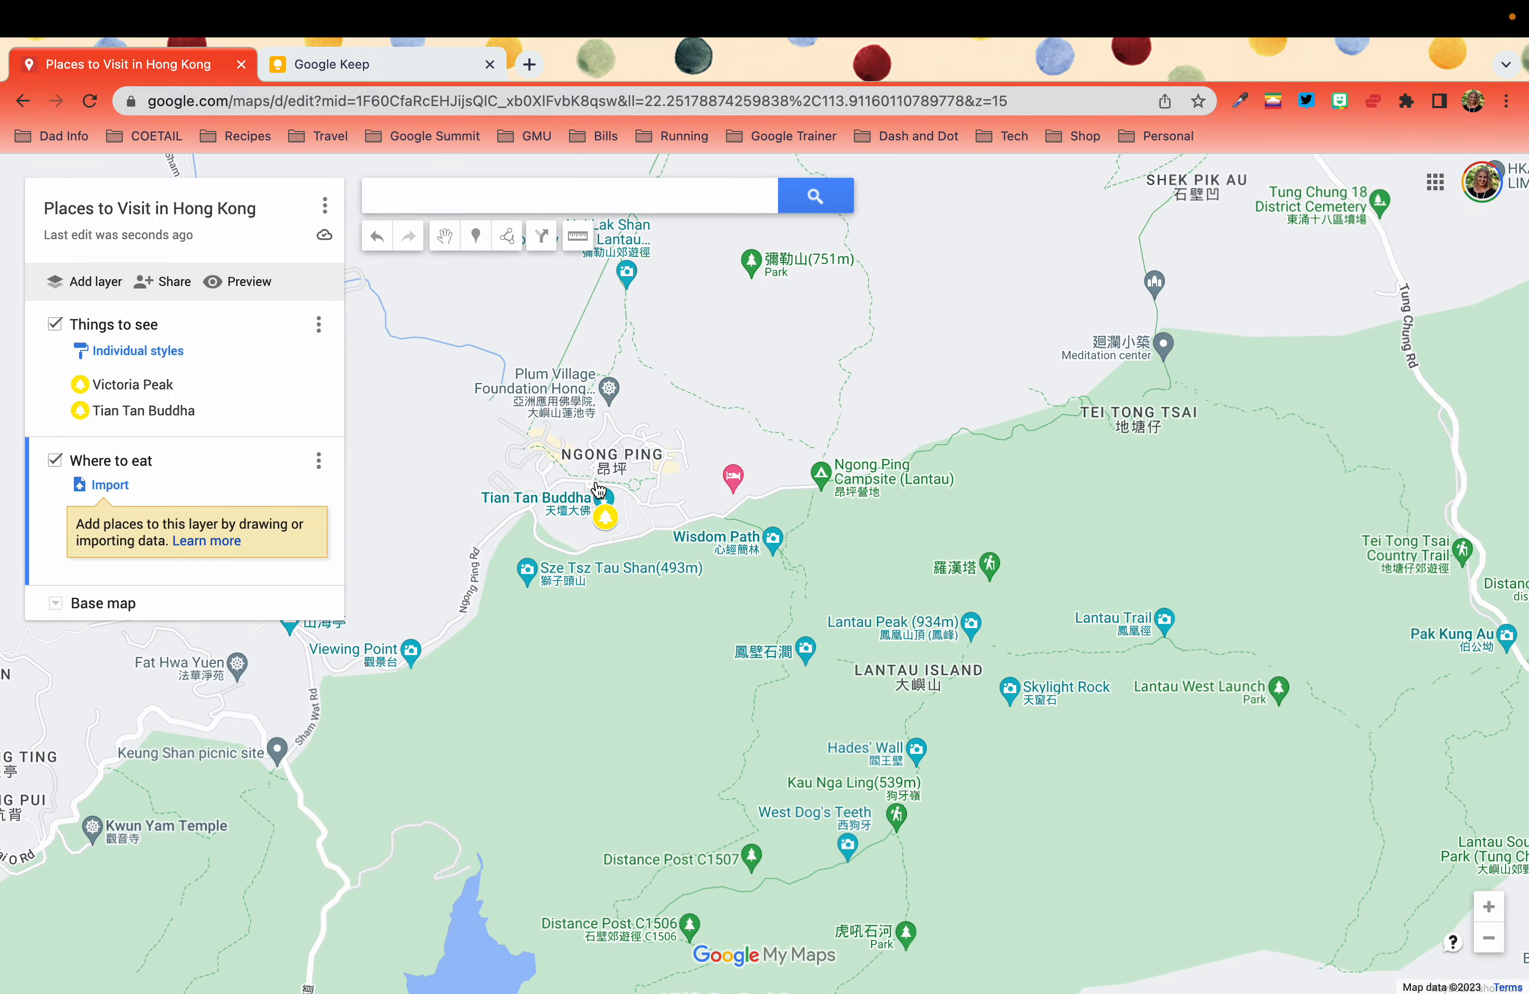
pyautogui.scroll(-4, 599, 488)
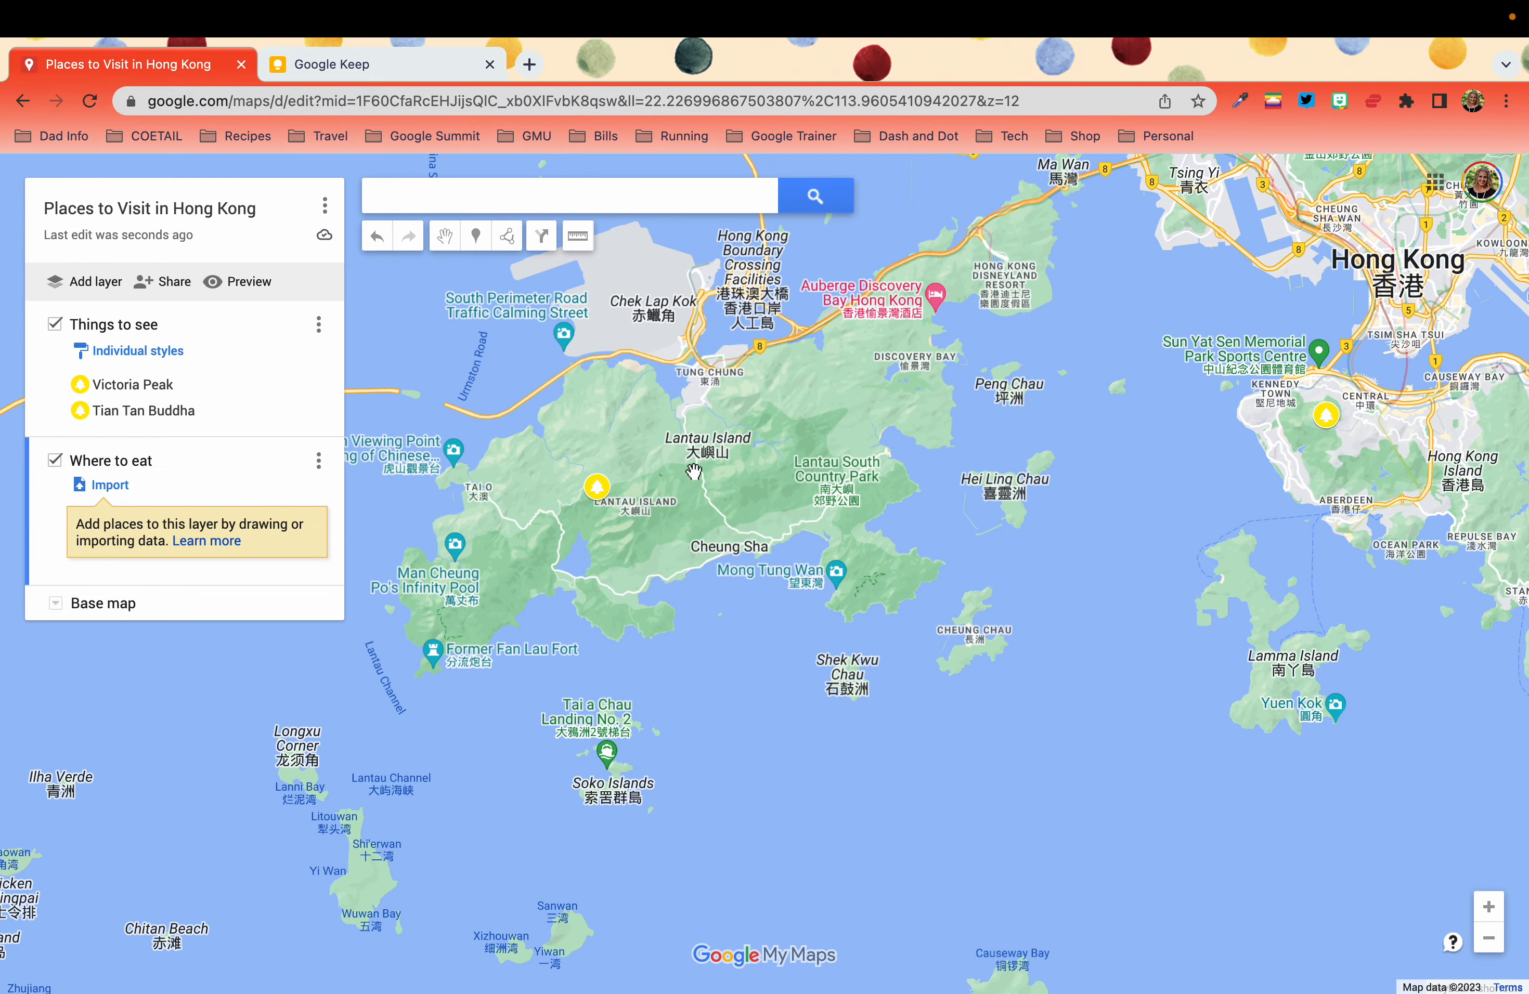
pyautogui.moveTo(853, 481); pyautogui.dragTo(137, 494)
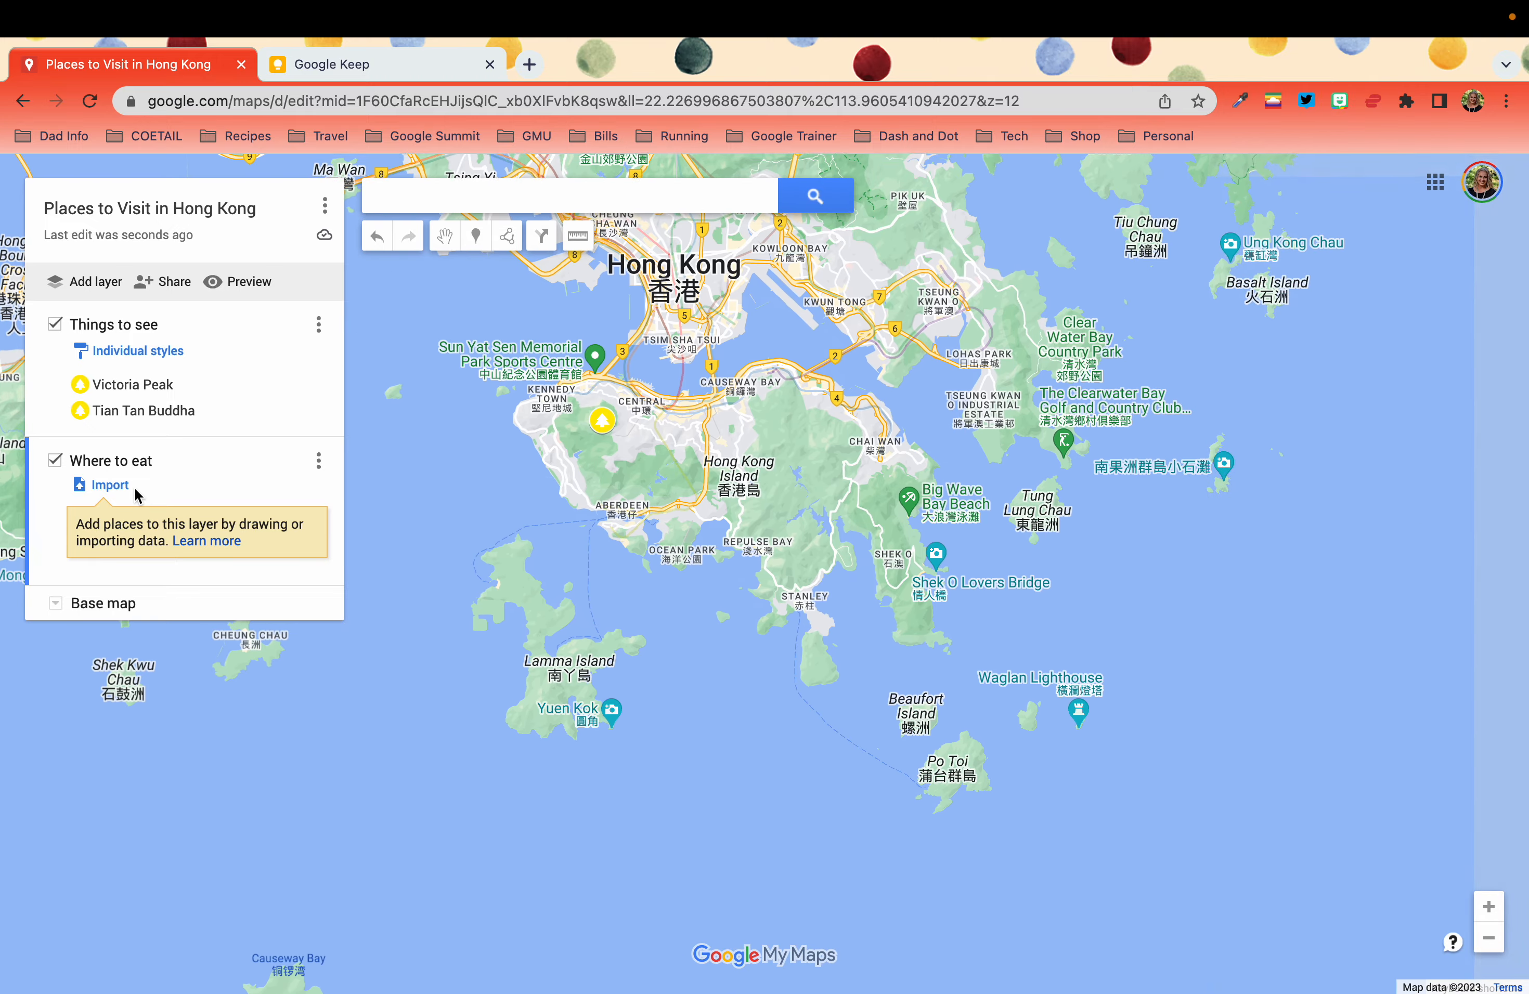
pyautogui.scroll(2, 706, 463)
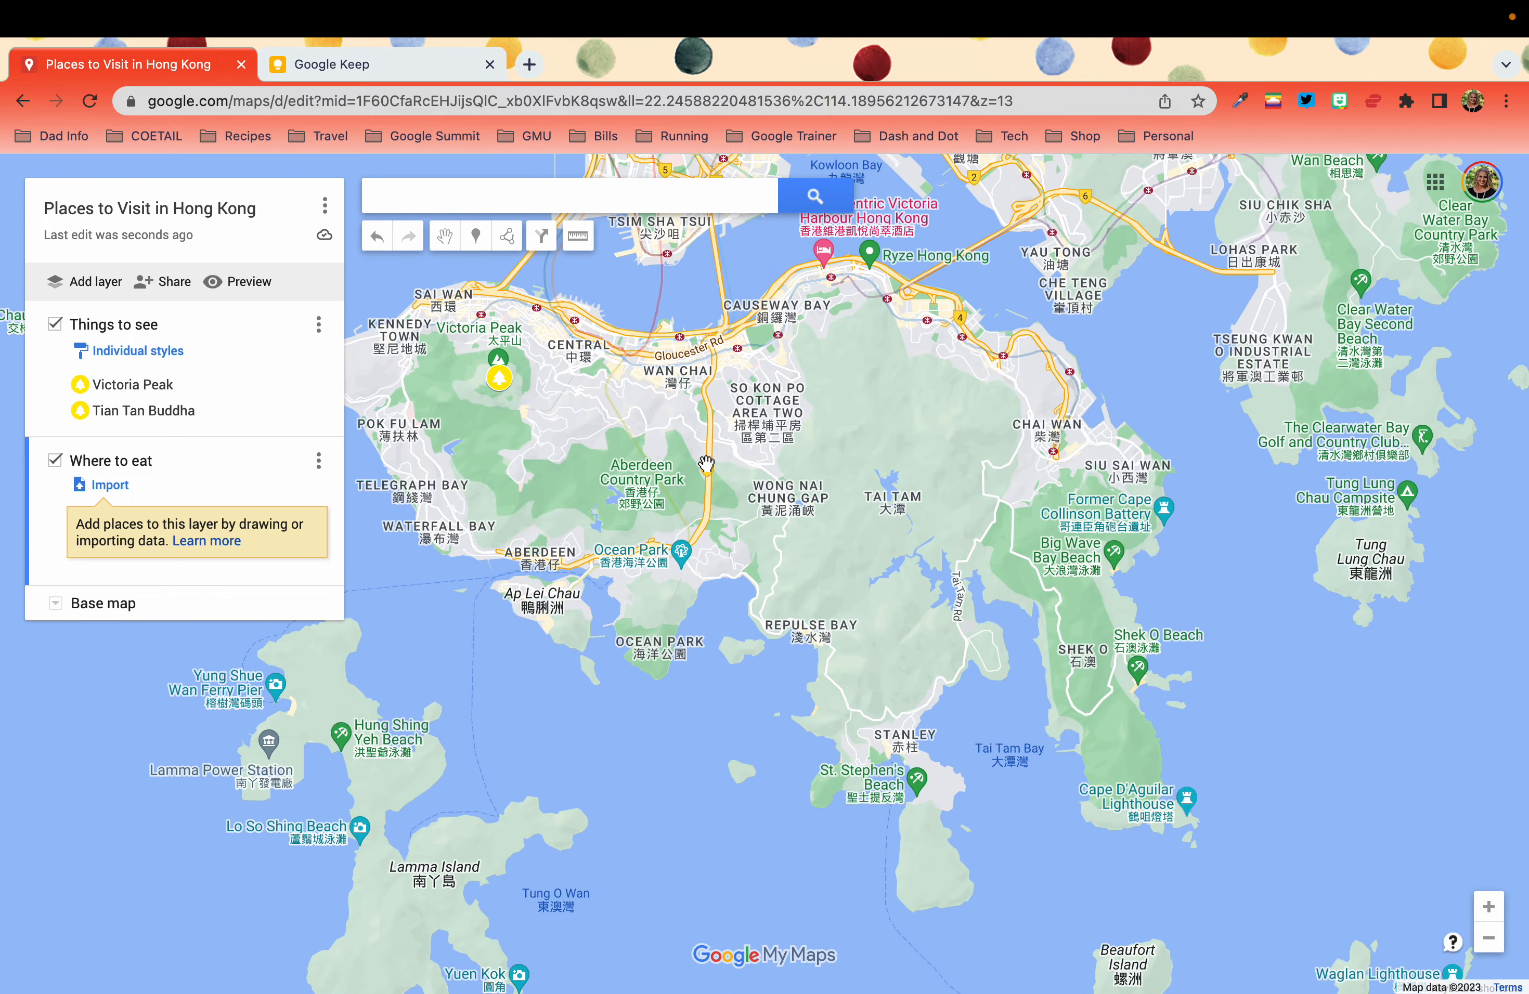
pyautogui.scroll(4, 706, 463)
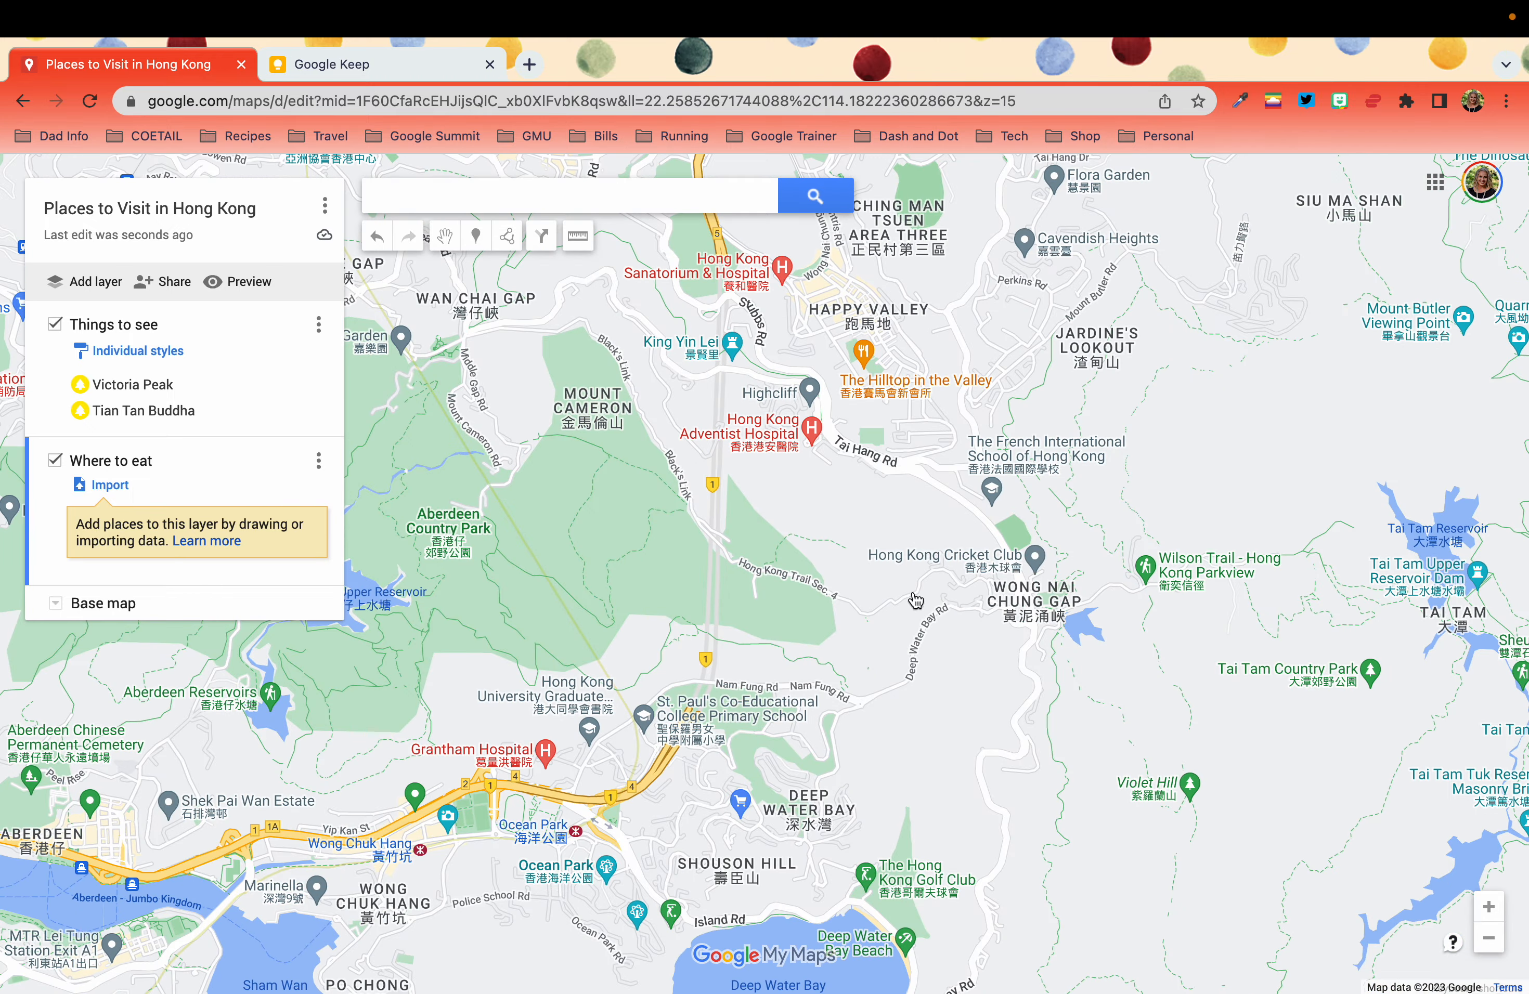
pyautogui.moveTo(924, 613); pyautogui.dragTo(527, 240)
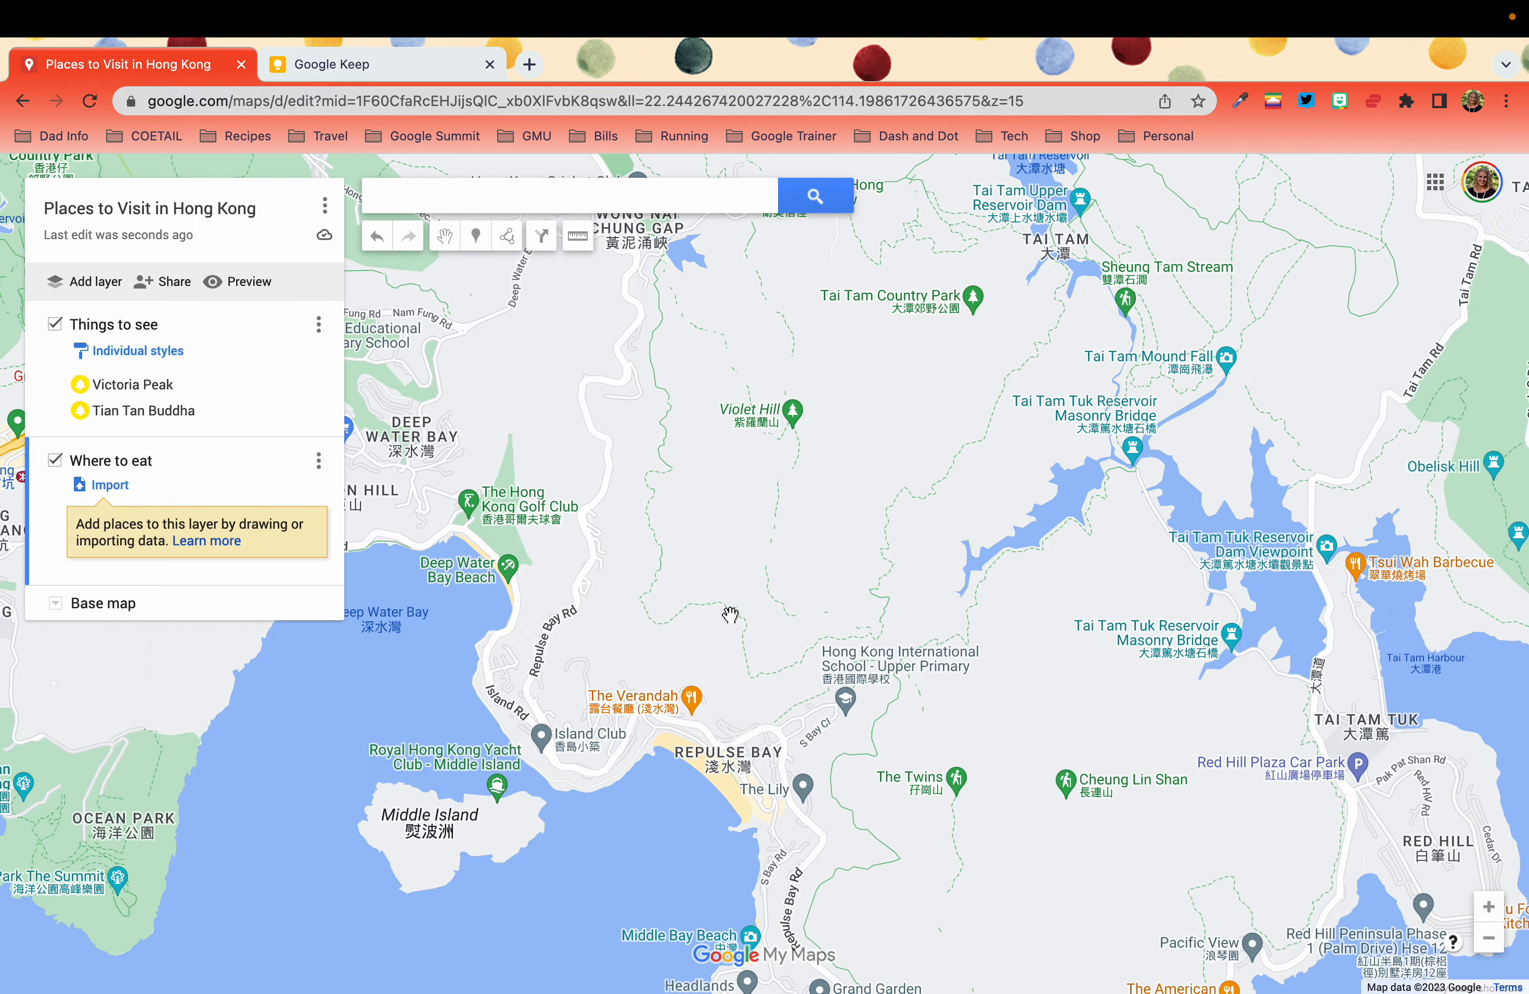
pyautogui.moveTo(730, 614); pyautogui.dragTo(583, 396)
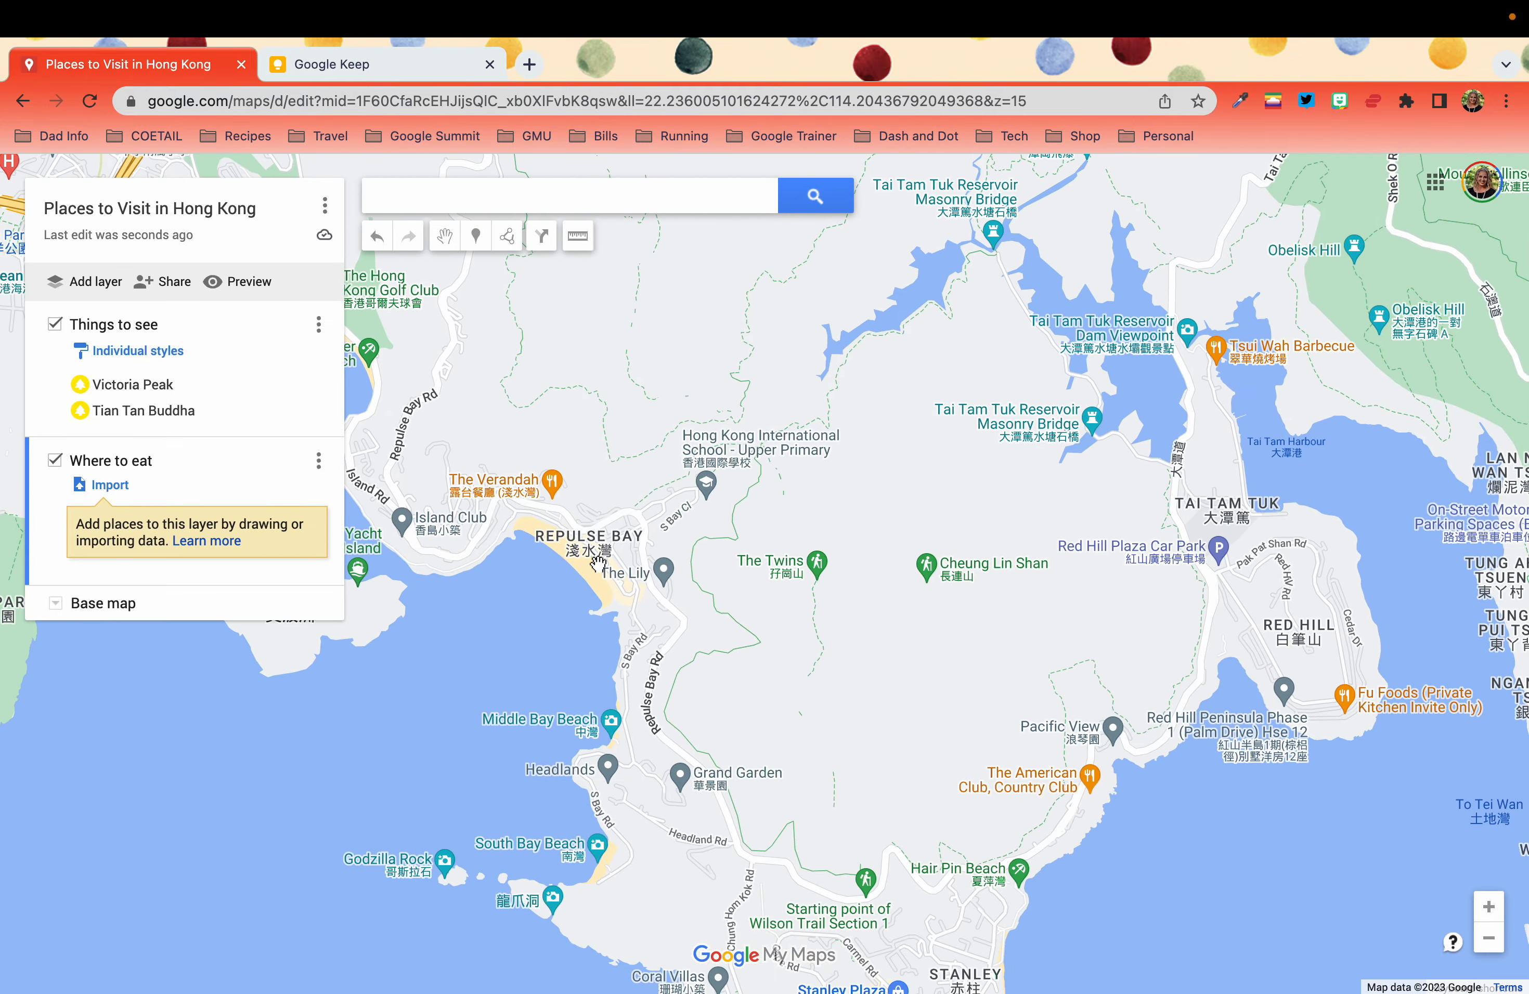
pyautogui.scroll(4, 597, 563)
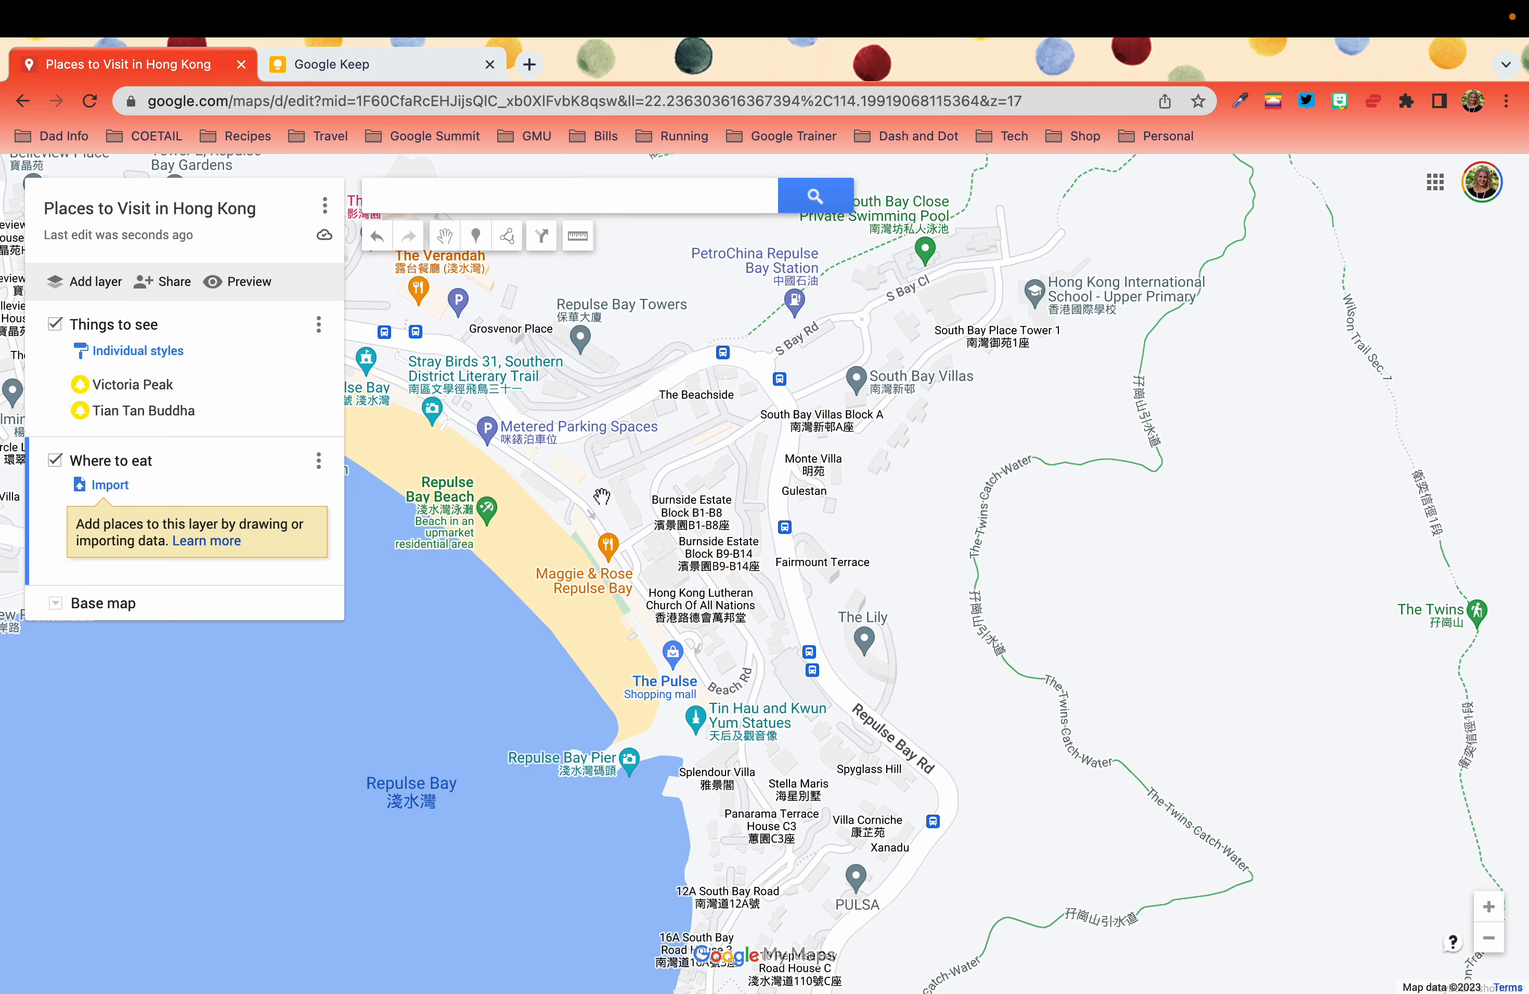
pyautogui.scroll(4, 505, 498)
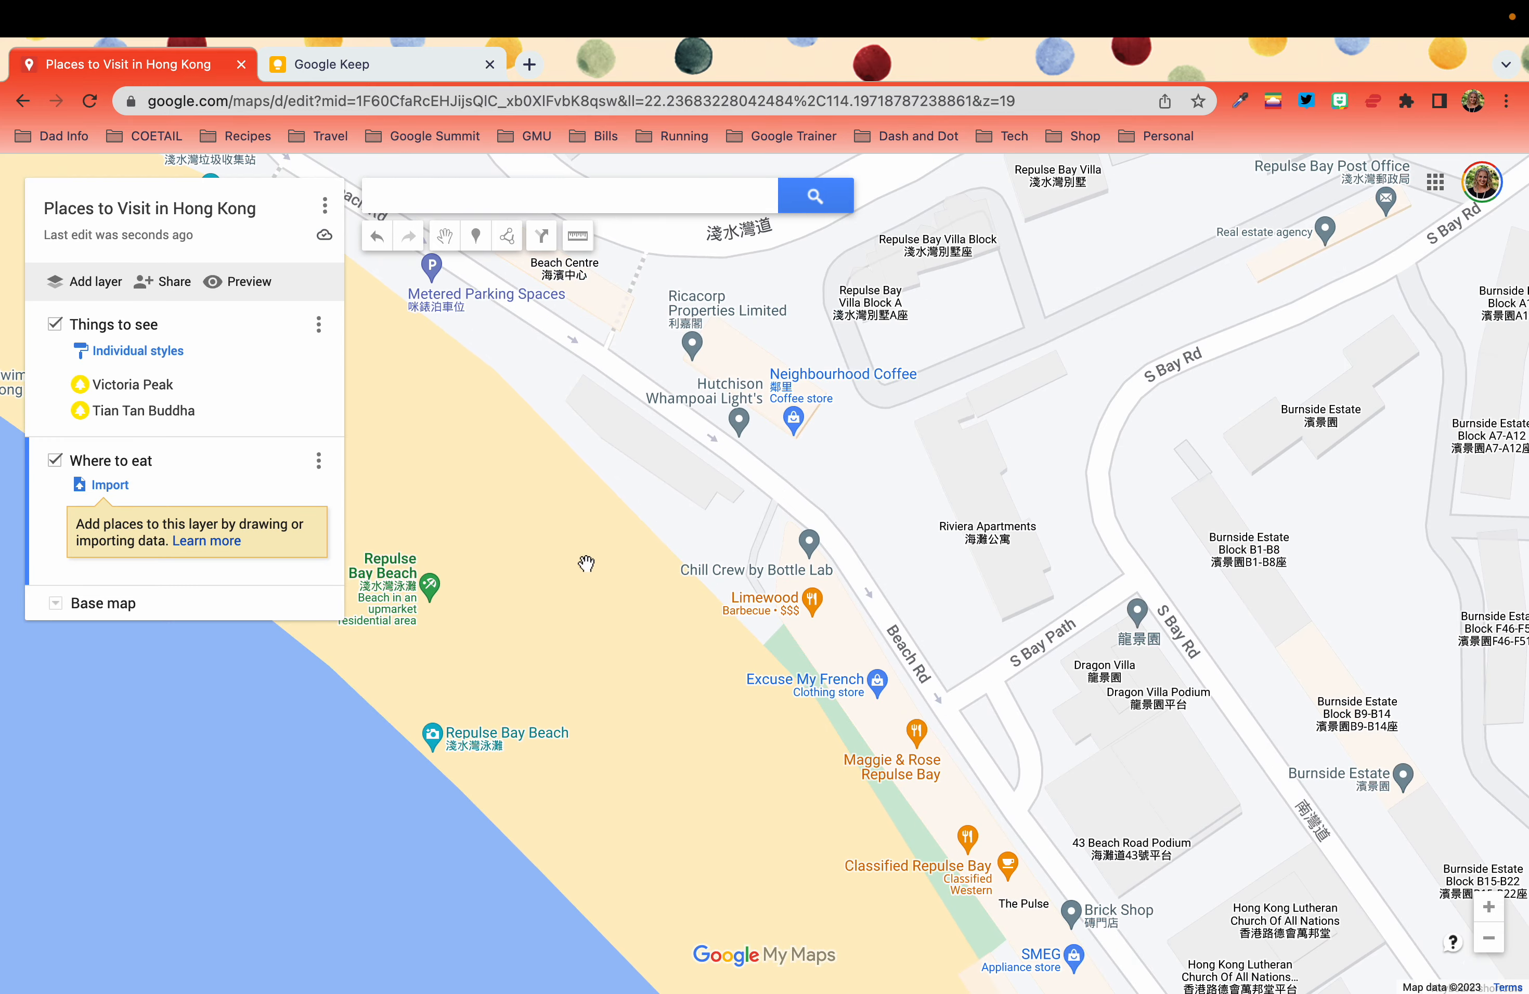
pyautogui.moveTo(583, 560); pyautogui.dragTo(631, 329)
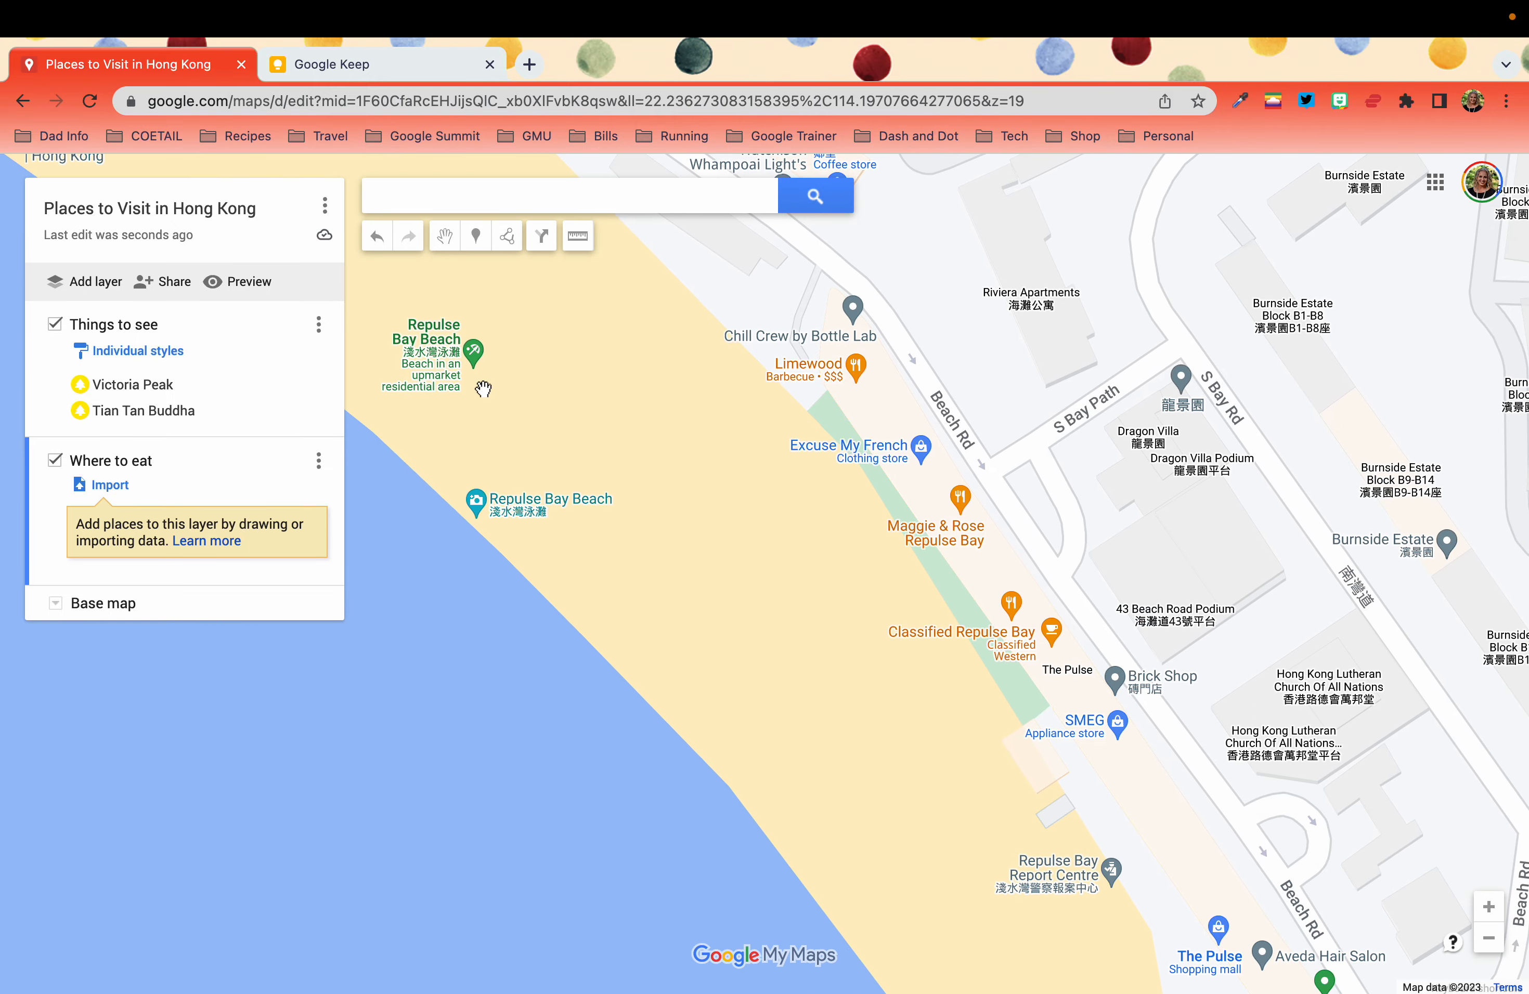
pyautogui.click(476, 237)
pyautogui.click(780, 534)
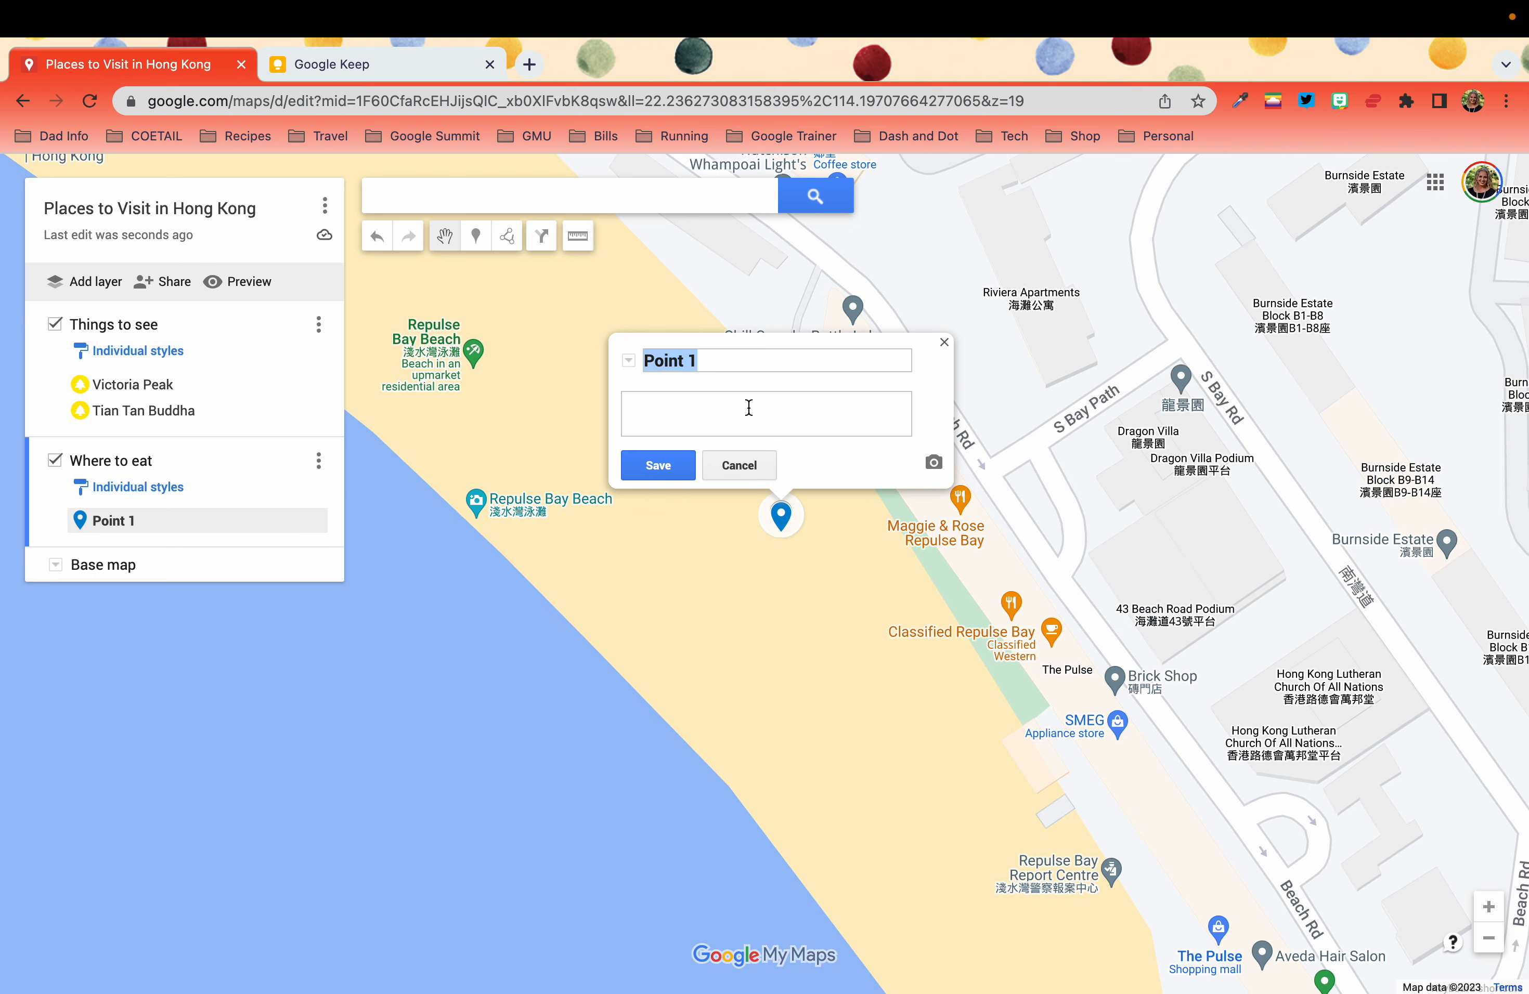
# Name the new beach marker "Beach Day Location" and save it.
pyautogui.click(716, 360)
pyautogui.press('BackSpace')
pyautogui.press('BackSpace')
pyautogui.press('BackSpace')
pyautogui.press('BackSpace')
pyautogui.press('BackSpace')
pyautogui.write('Beach Day ')
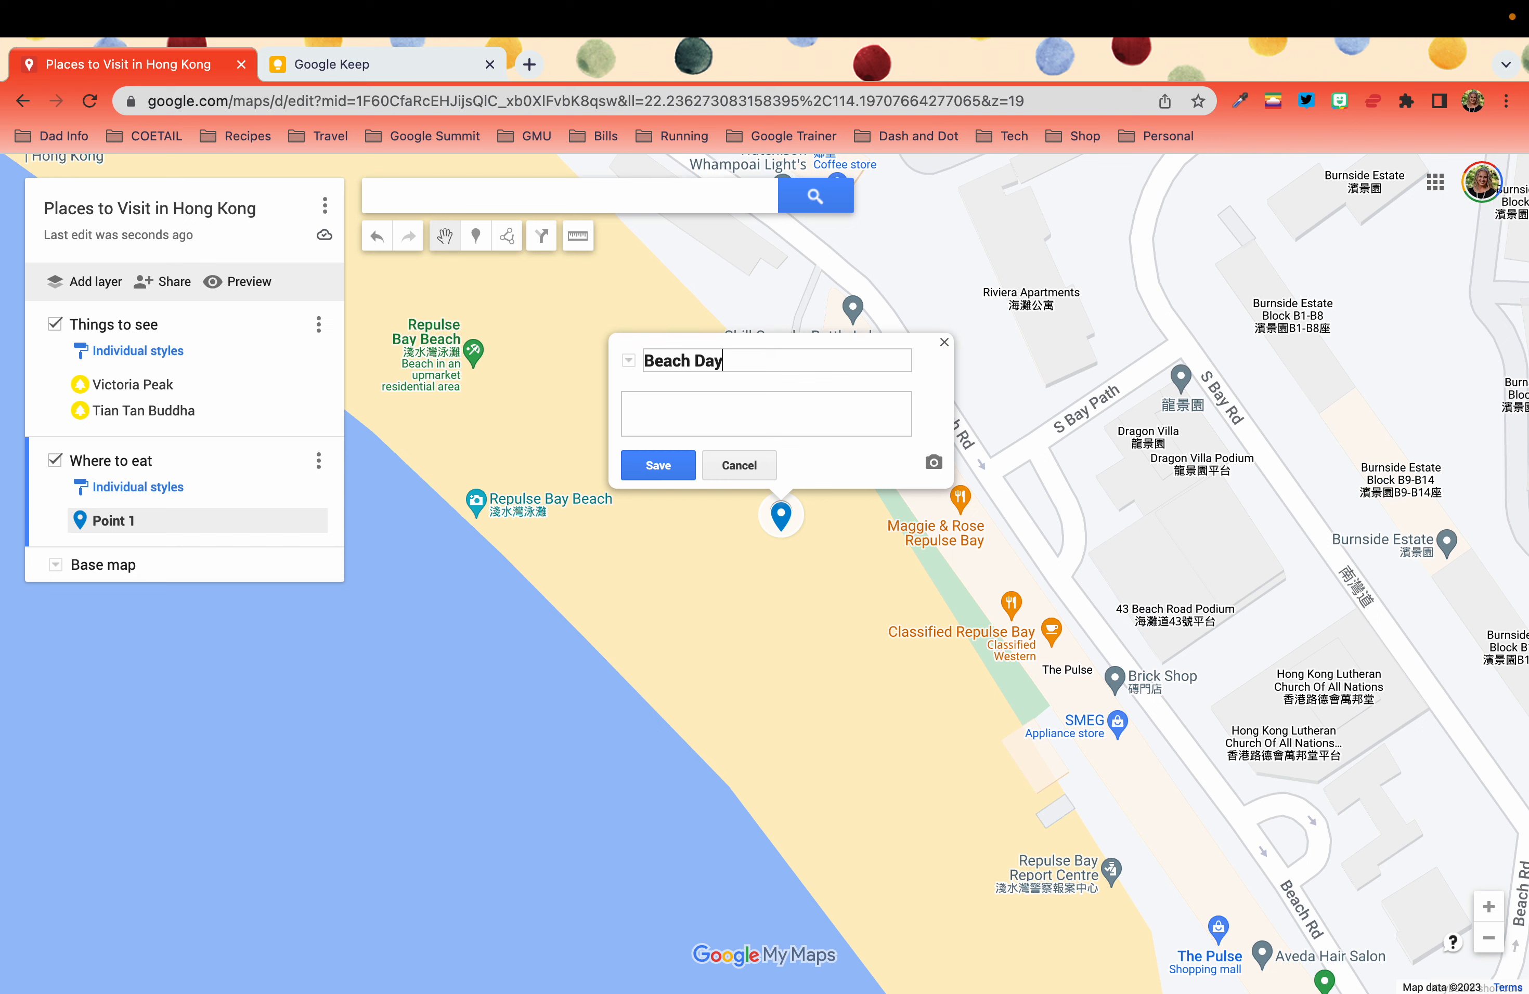
pyautogui.write('Lopa')
pyautogui.write('cation')
pyautogui.click(659, 465)
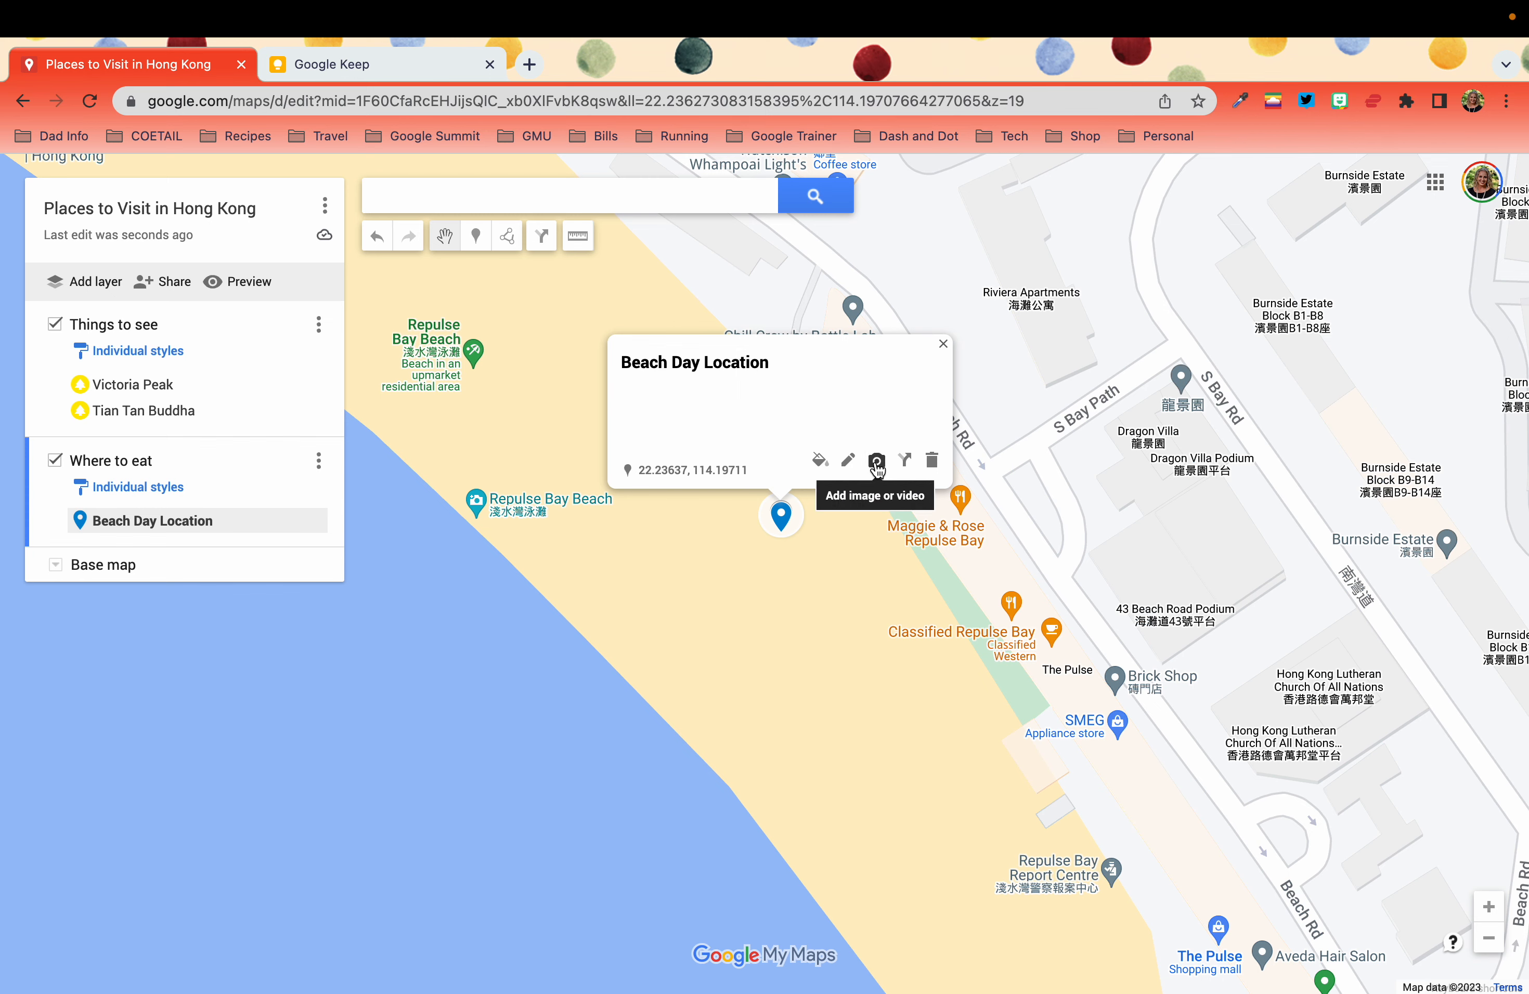
# Try to add a photo found through a Google image search for "repulse bay beach" to the Beach Day Location marker.
pyautogui.click(876, 462)
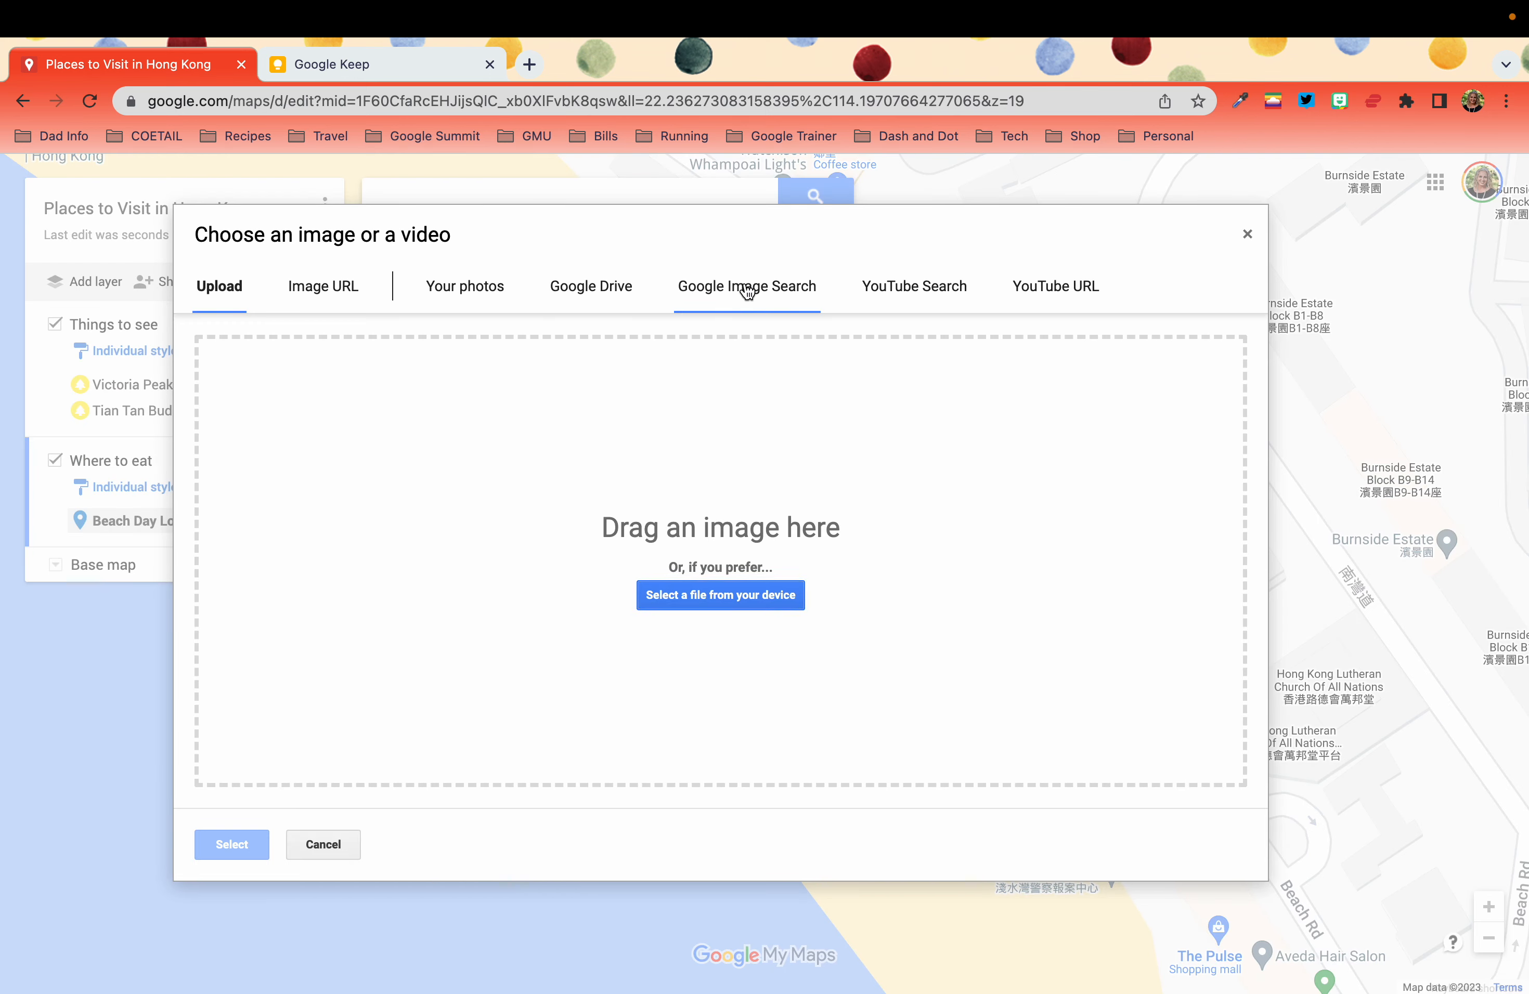
pyautogui.click(747, 291)
pyautogui.write('repulse')
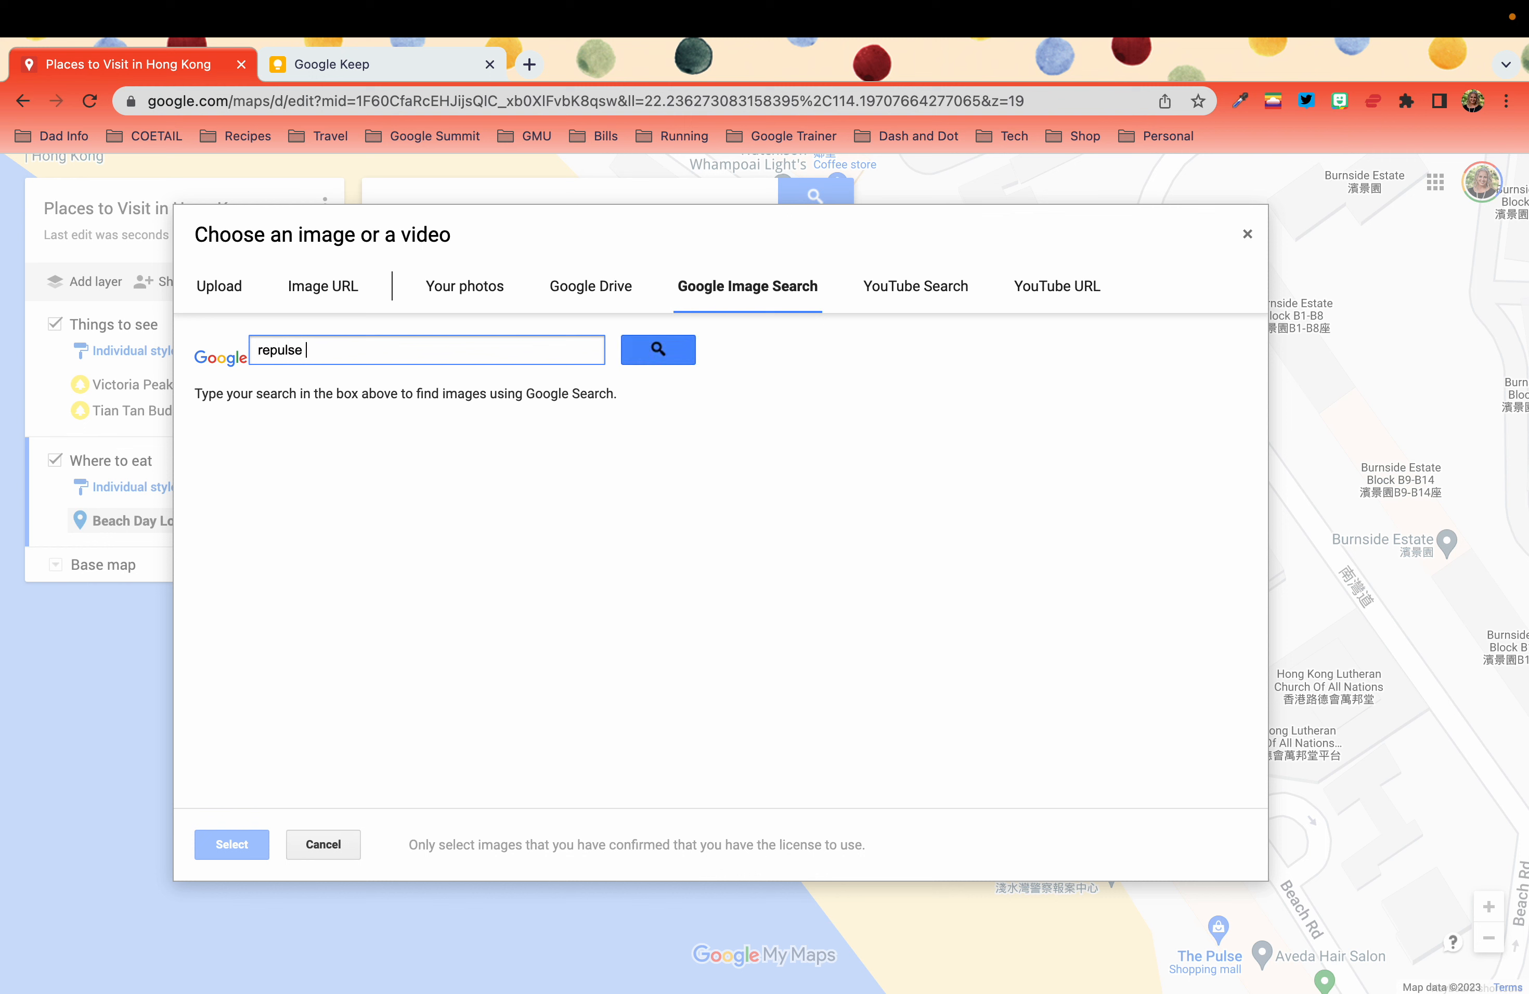
pyautogui.write(' bay beach')
pyautogui.click(668, 353)
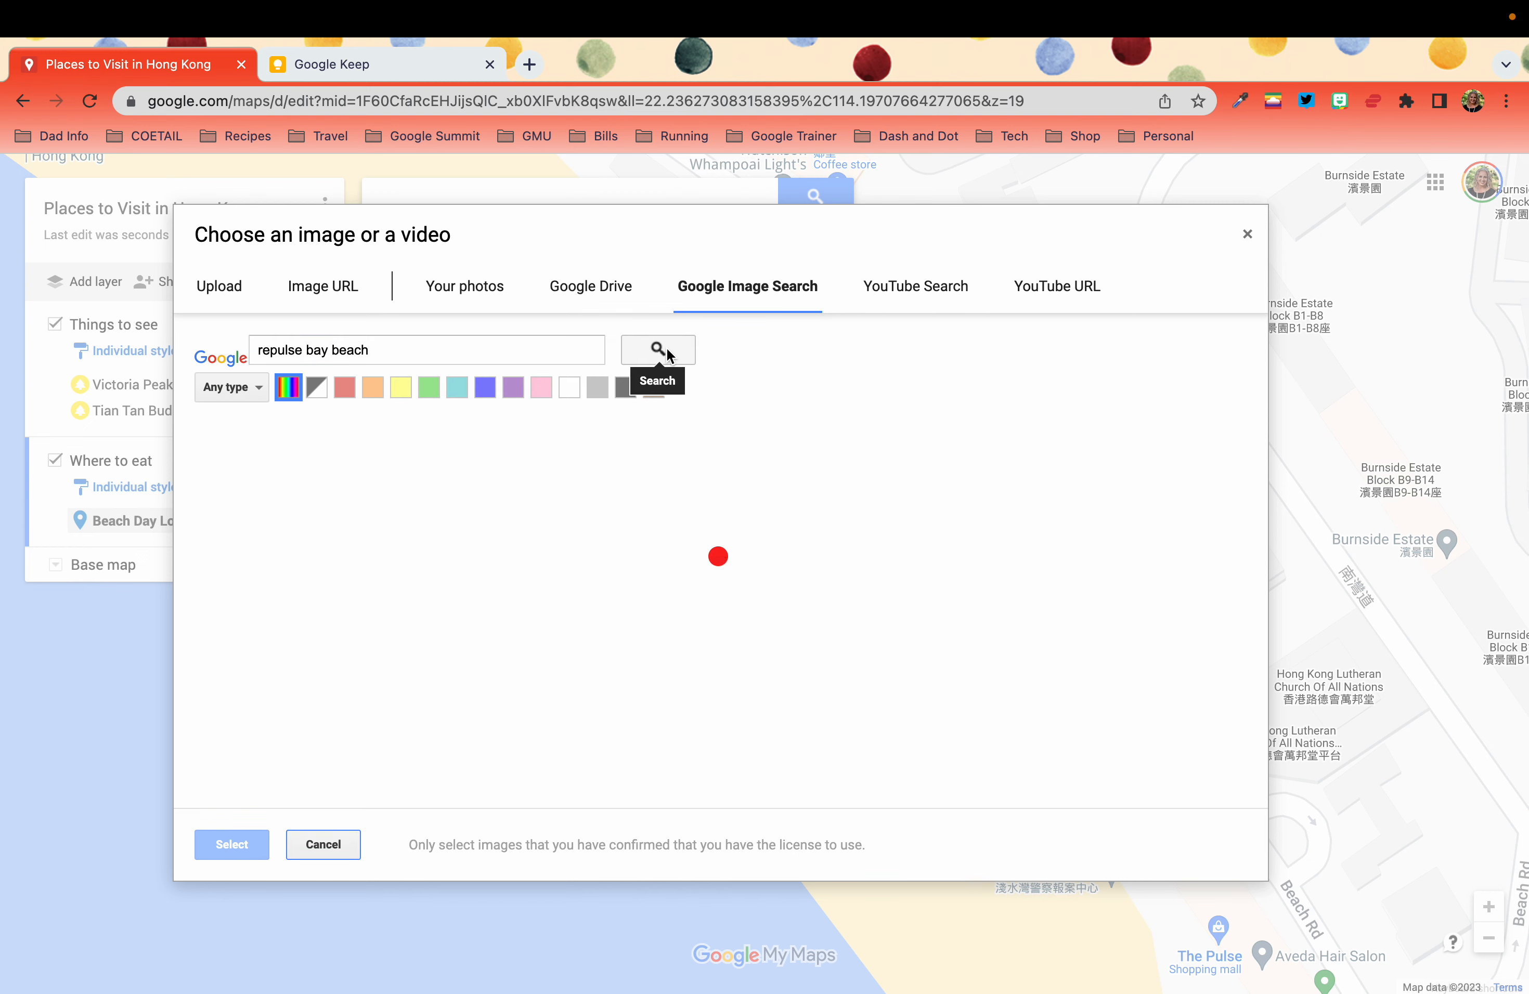
pyautogui.click(416, 517)
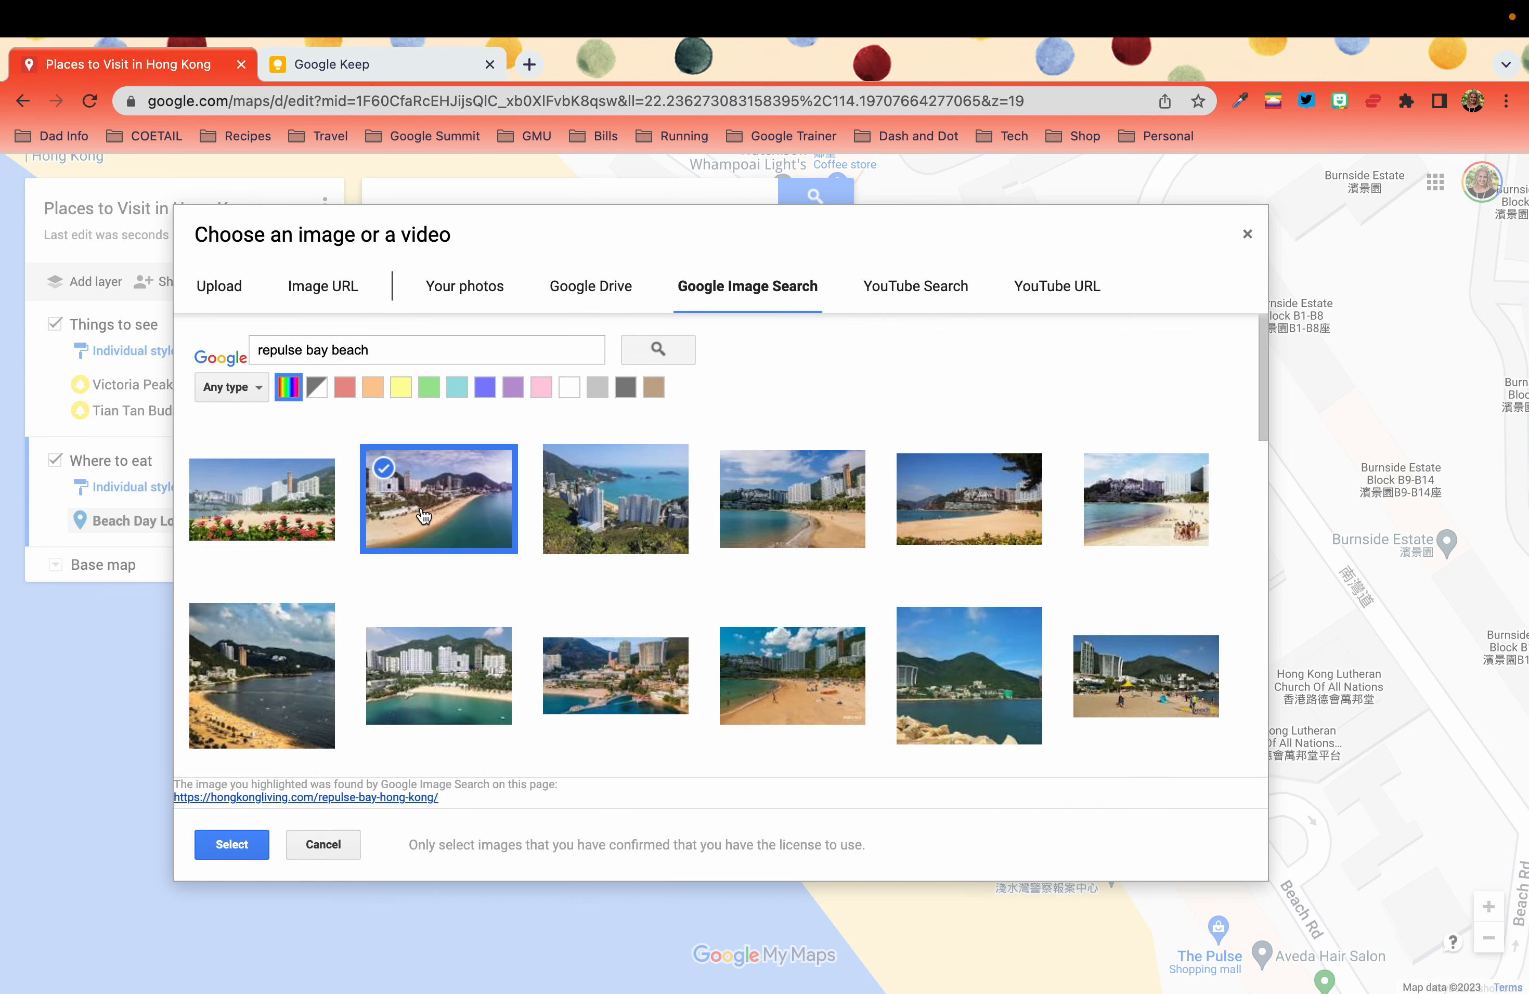
pyautogui.click(227, 841)
pyautogui.click(678, 477)
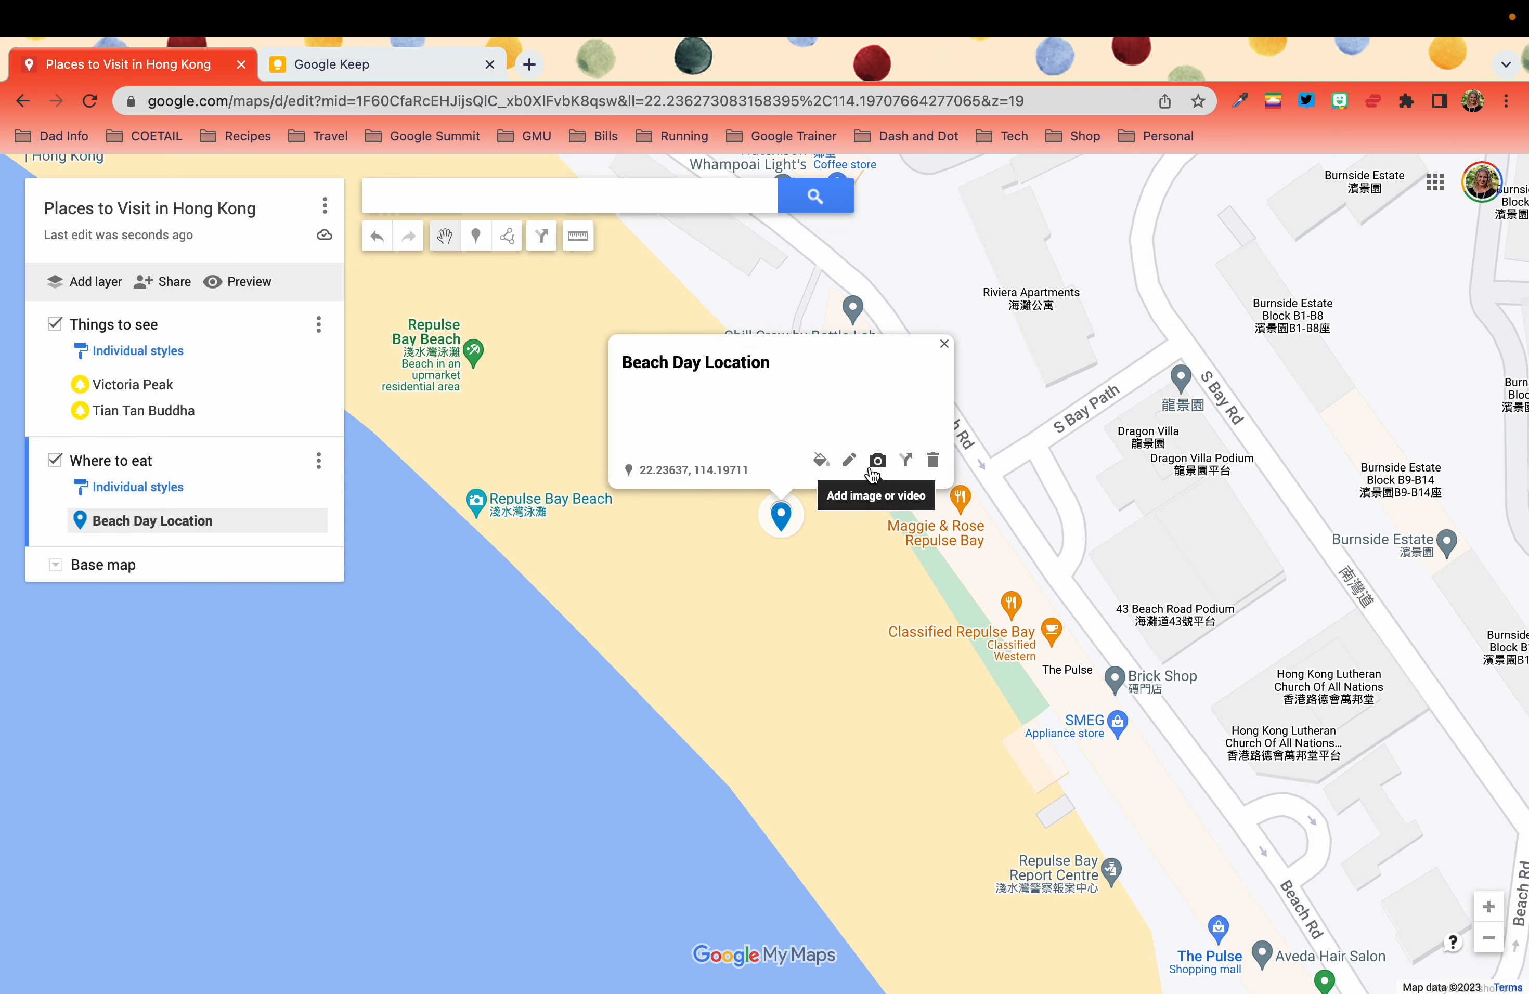
pyautogui.click(727, 599)
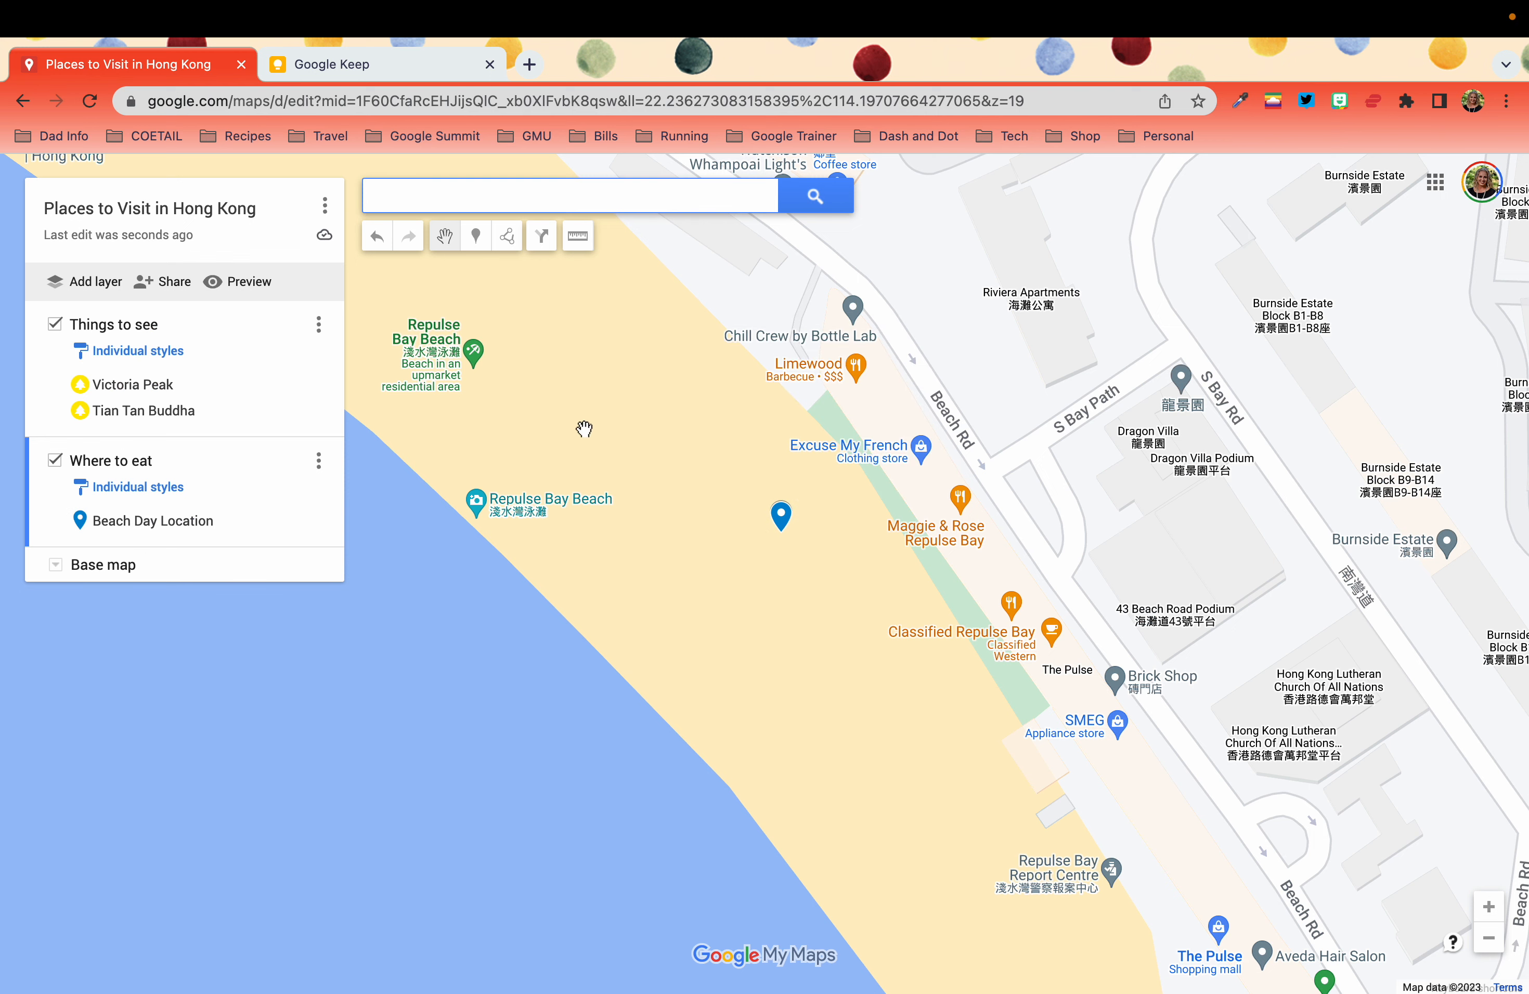
# Move the Beach Day Location marker into the "Things to see" layer and back into the "Where to eat" layer.
pyautogui.click(177, 519)
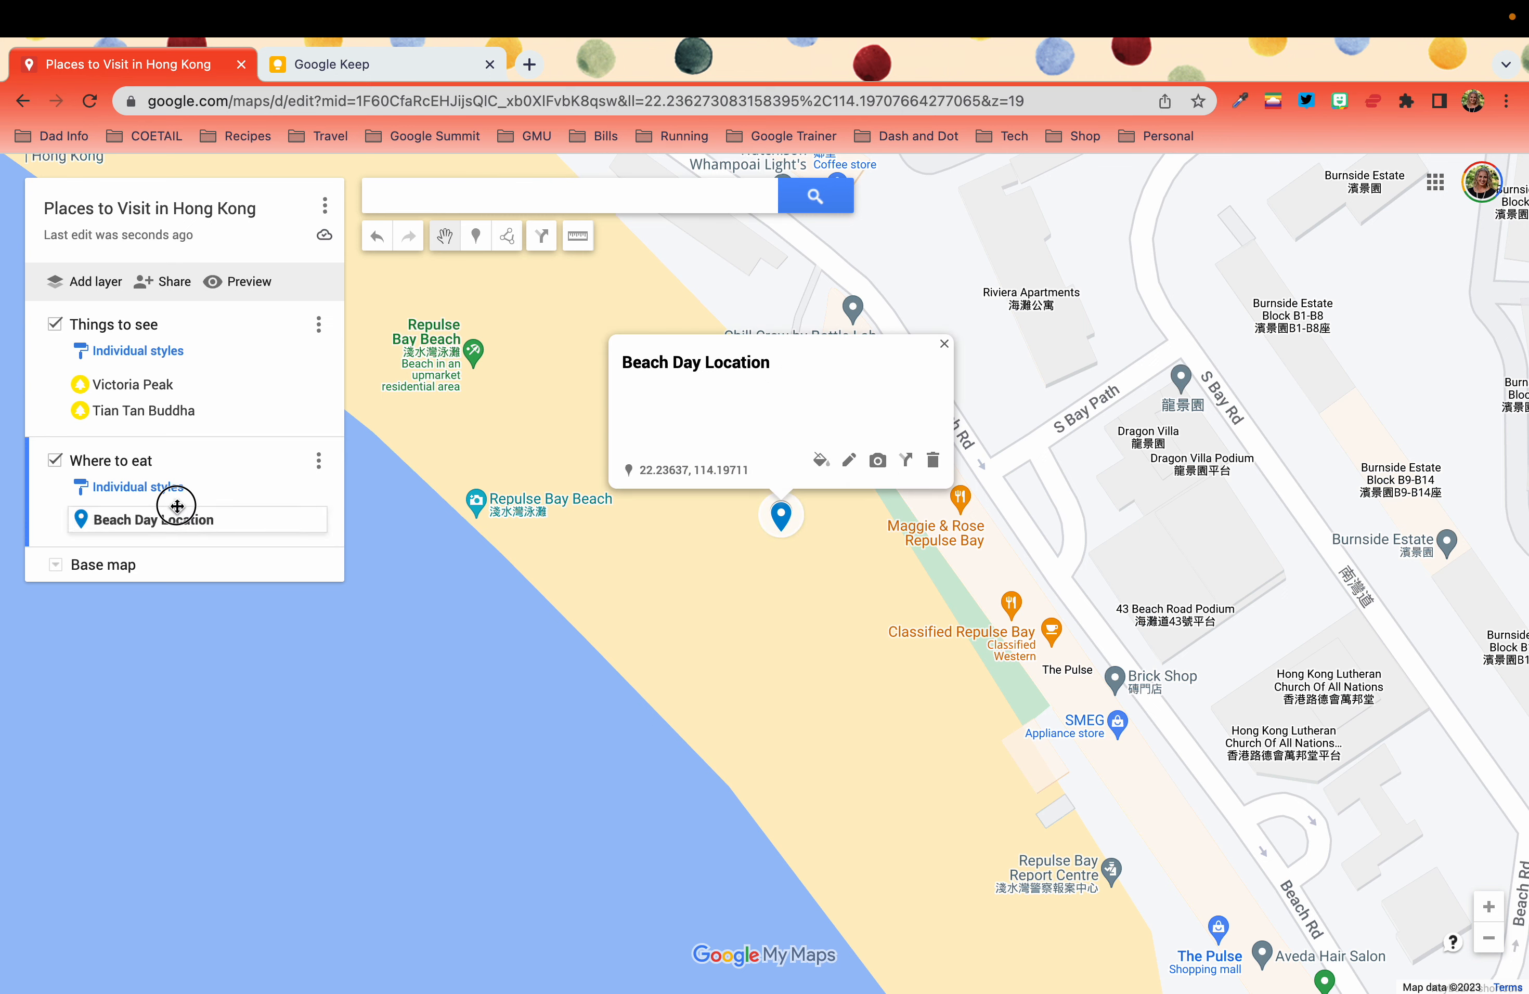
pyautogui.moveTo(171, 517); pyautogui.dragTo(150, 424)
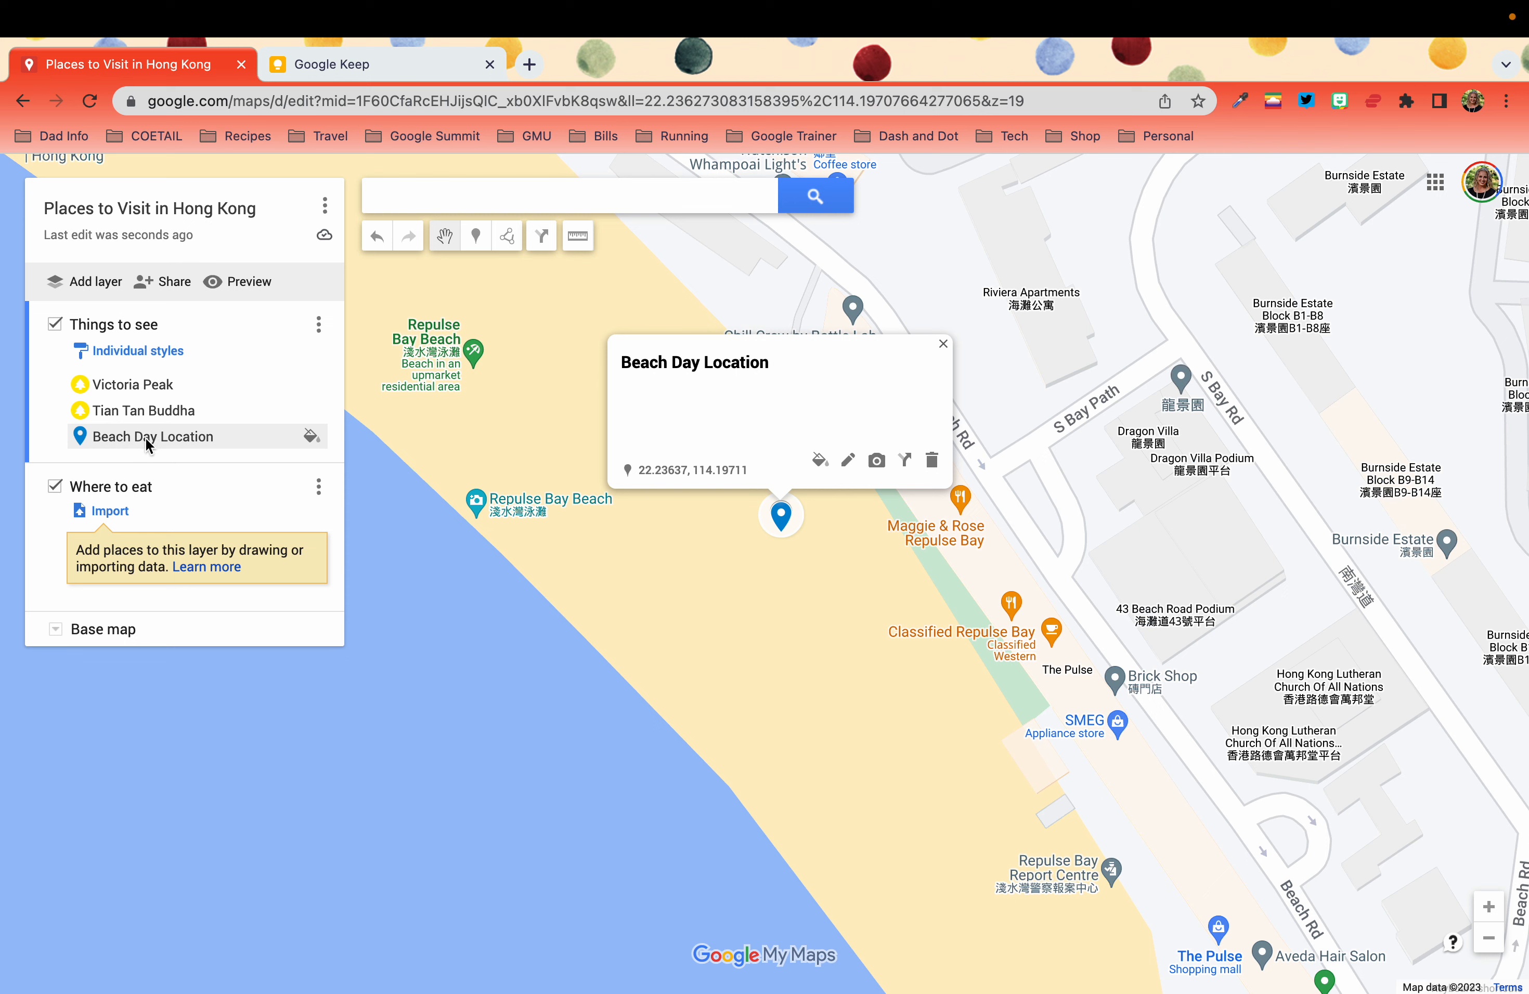
pyautogui.moveTo(144, 437); pyautogui.dragTo(136, 544)
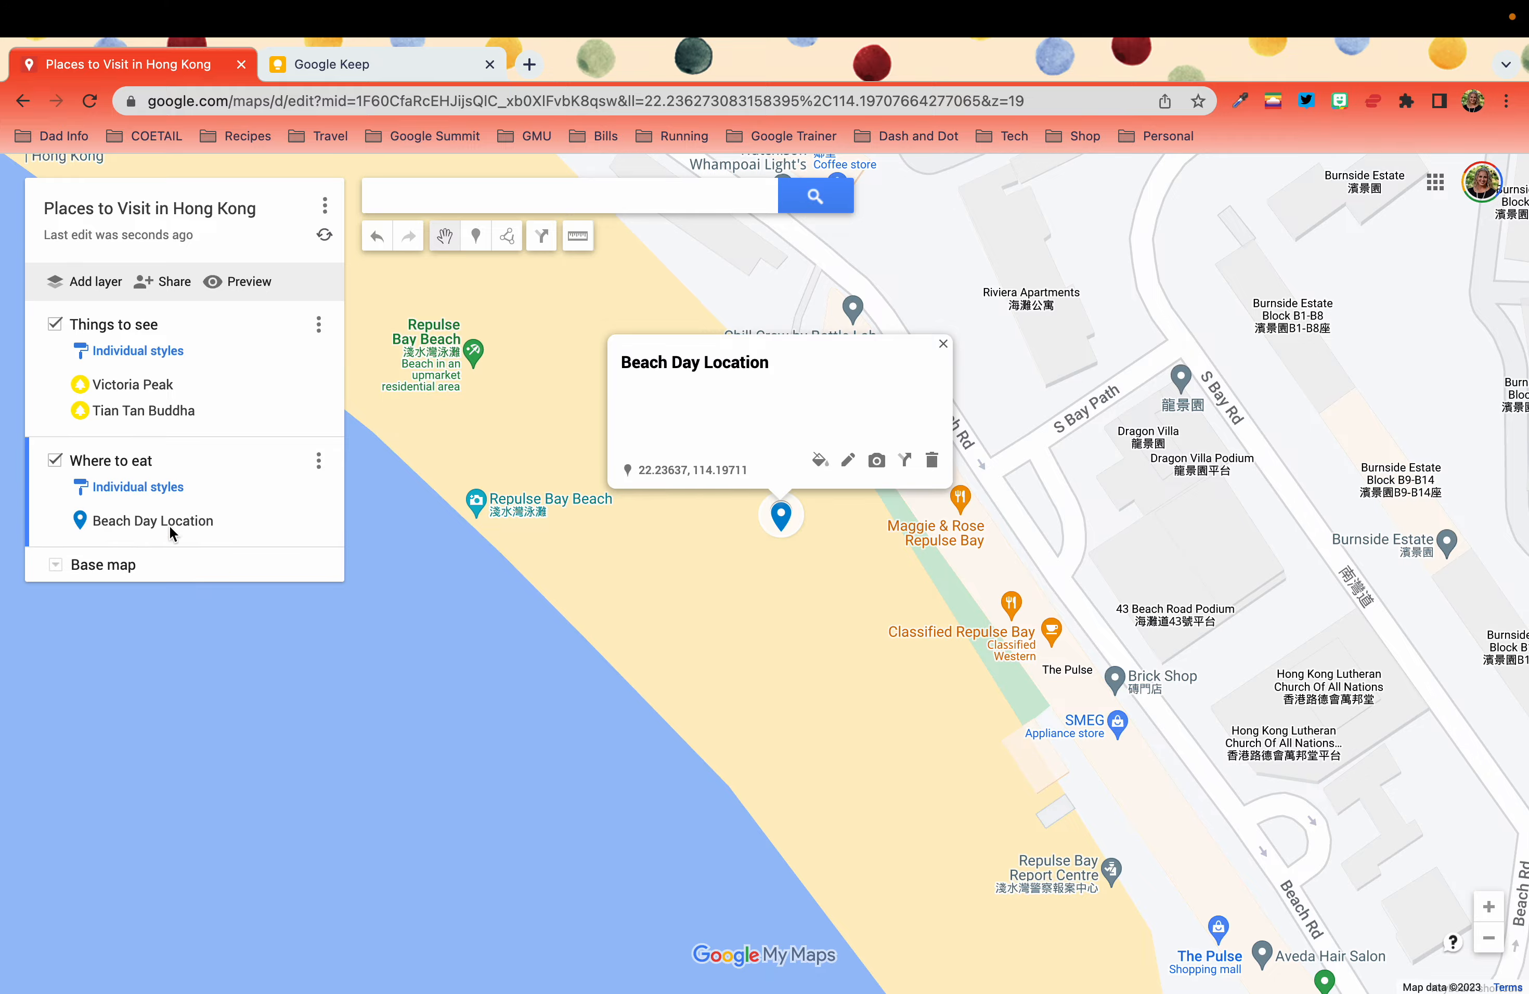
# Close the beach marker's details, hide the "Where to eat" layer and show it again.
pyautogui.scroll(-2, 659, 595)
pyautogui.scroll(-5, 660, 594)
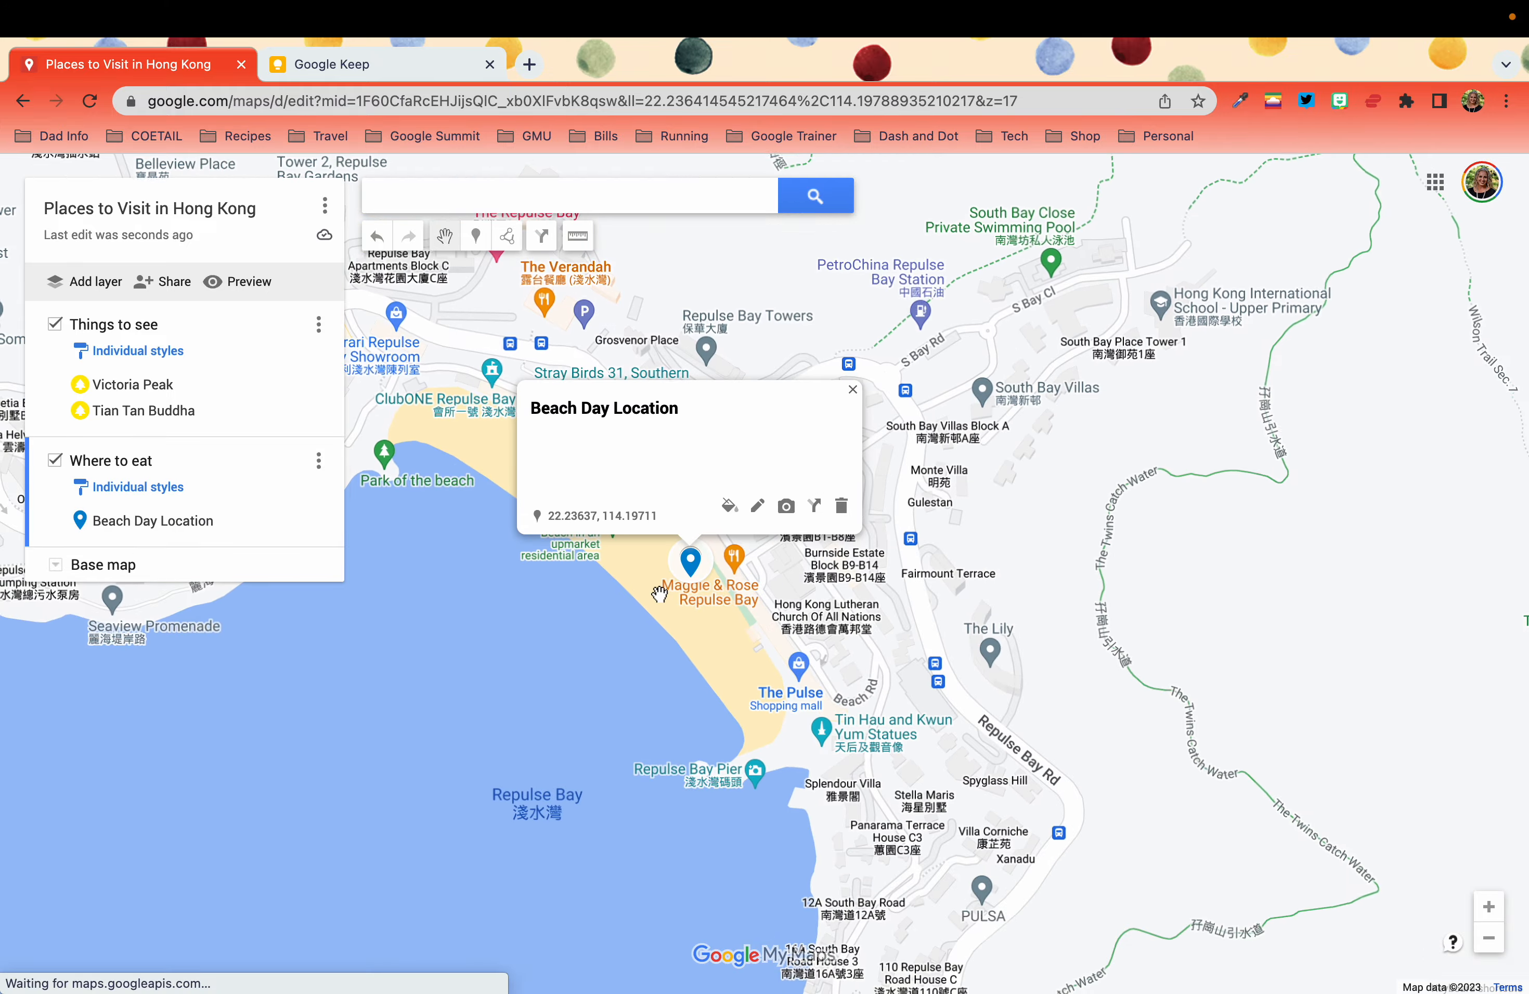
pyautogui.scroll(-4, 660, 604)
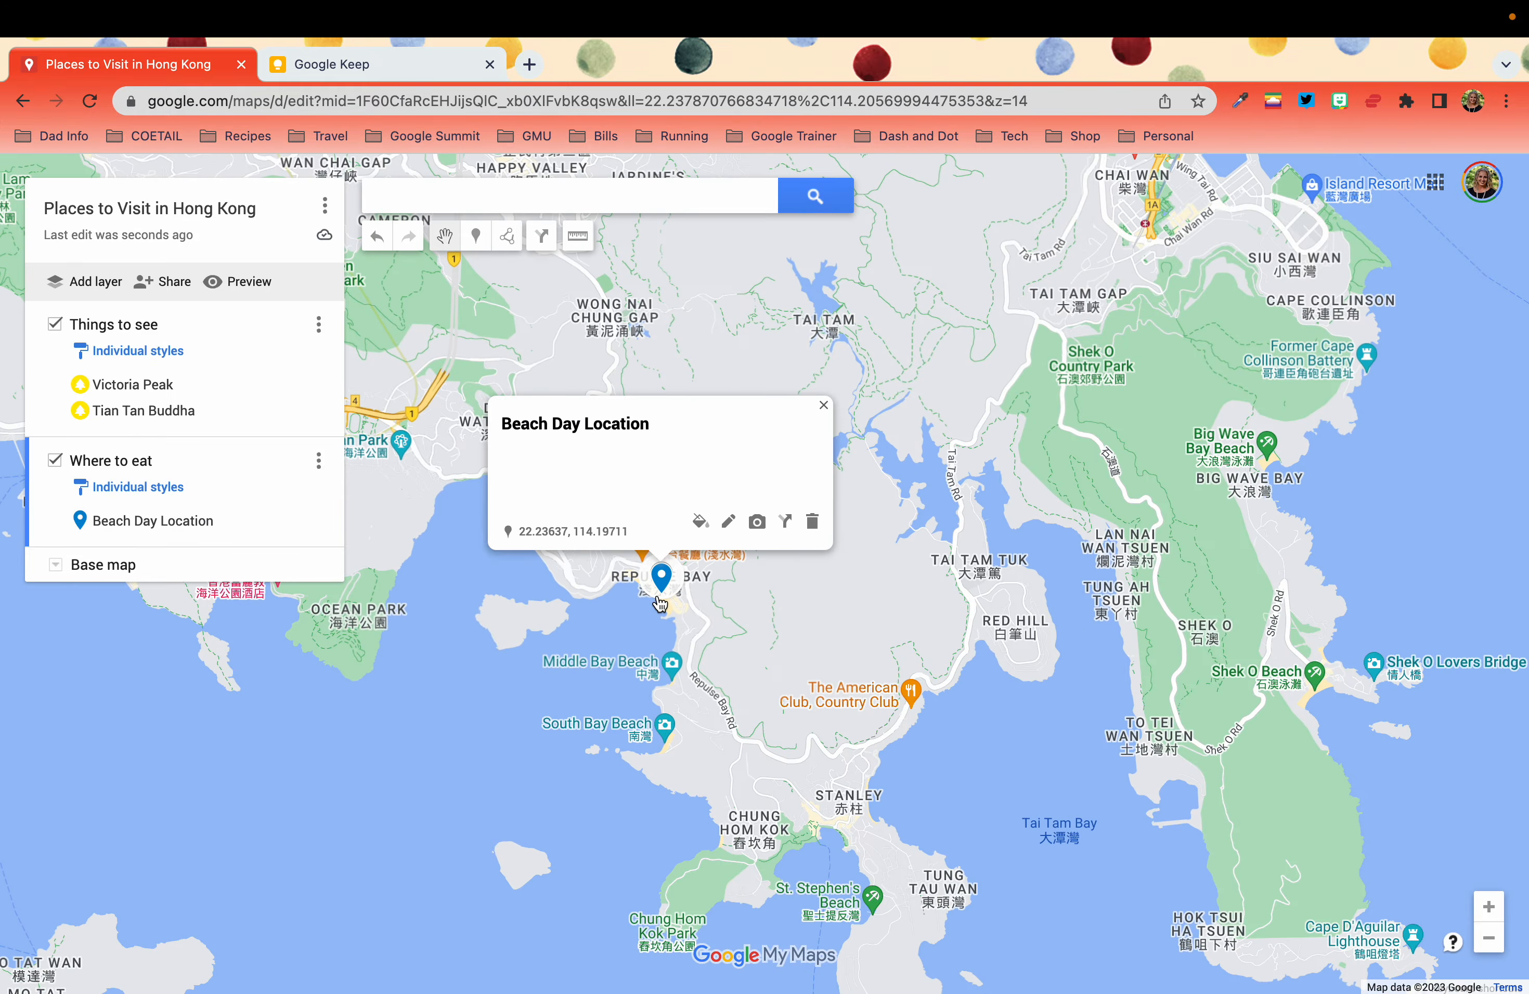
pyautogui.click(821, 406)
pyautogui.scroll(-2, 615, 433)
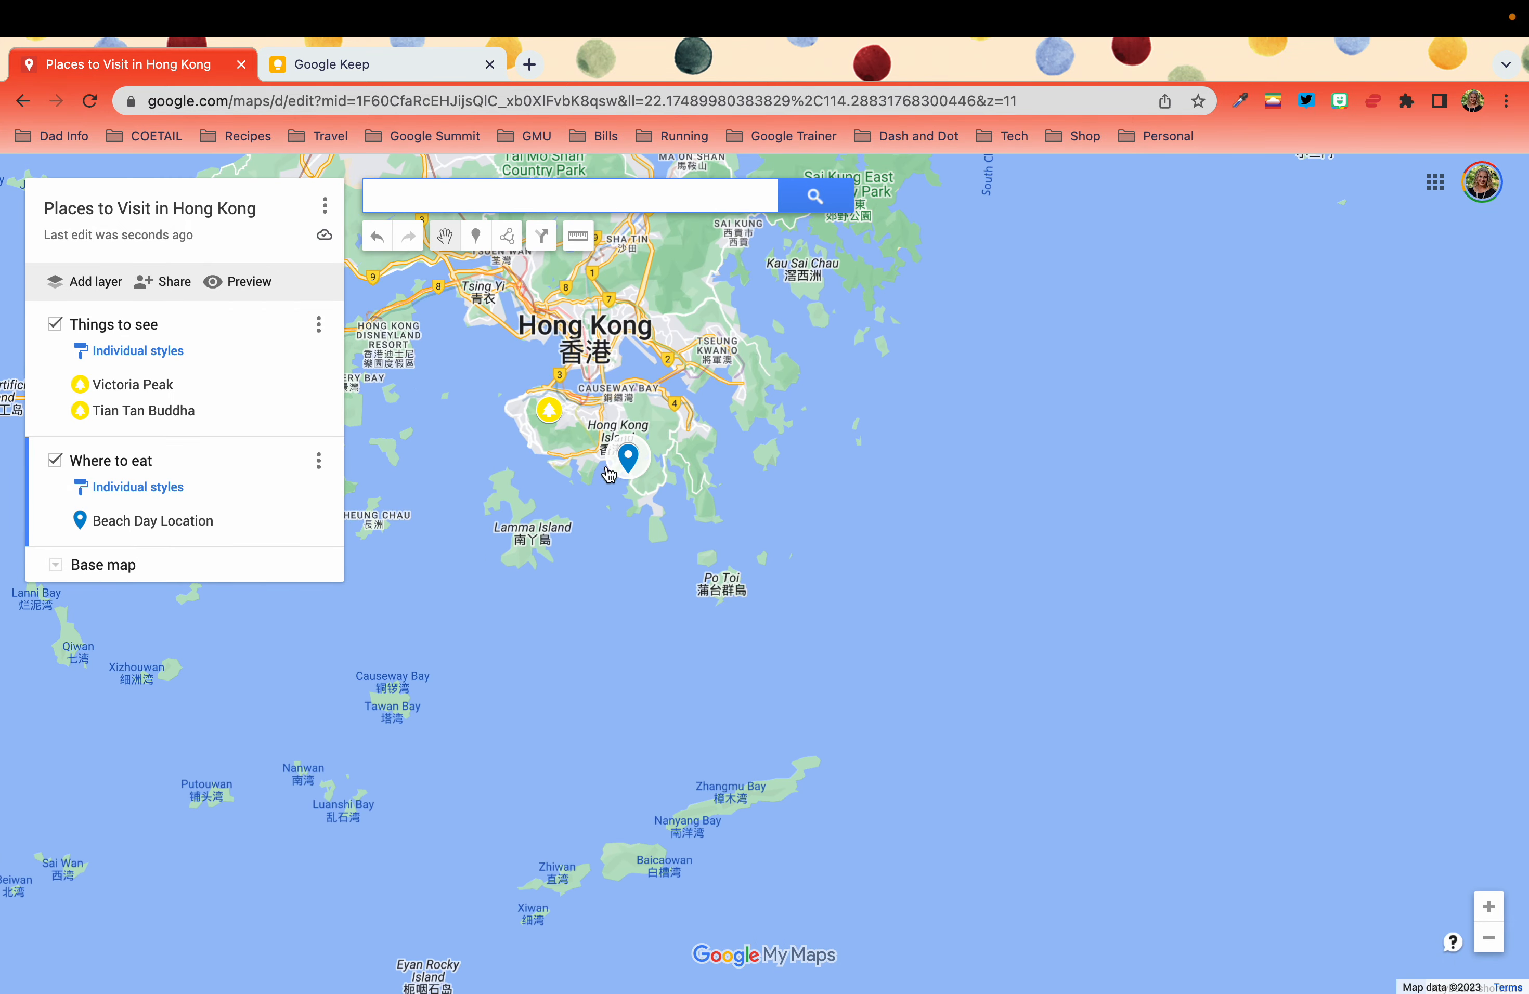
pyautogui.click(55, 461)
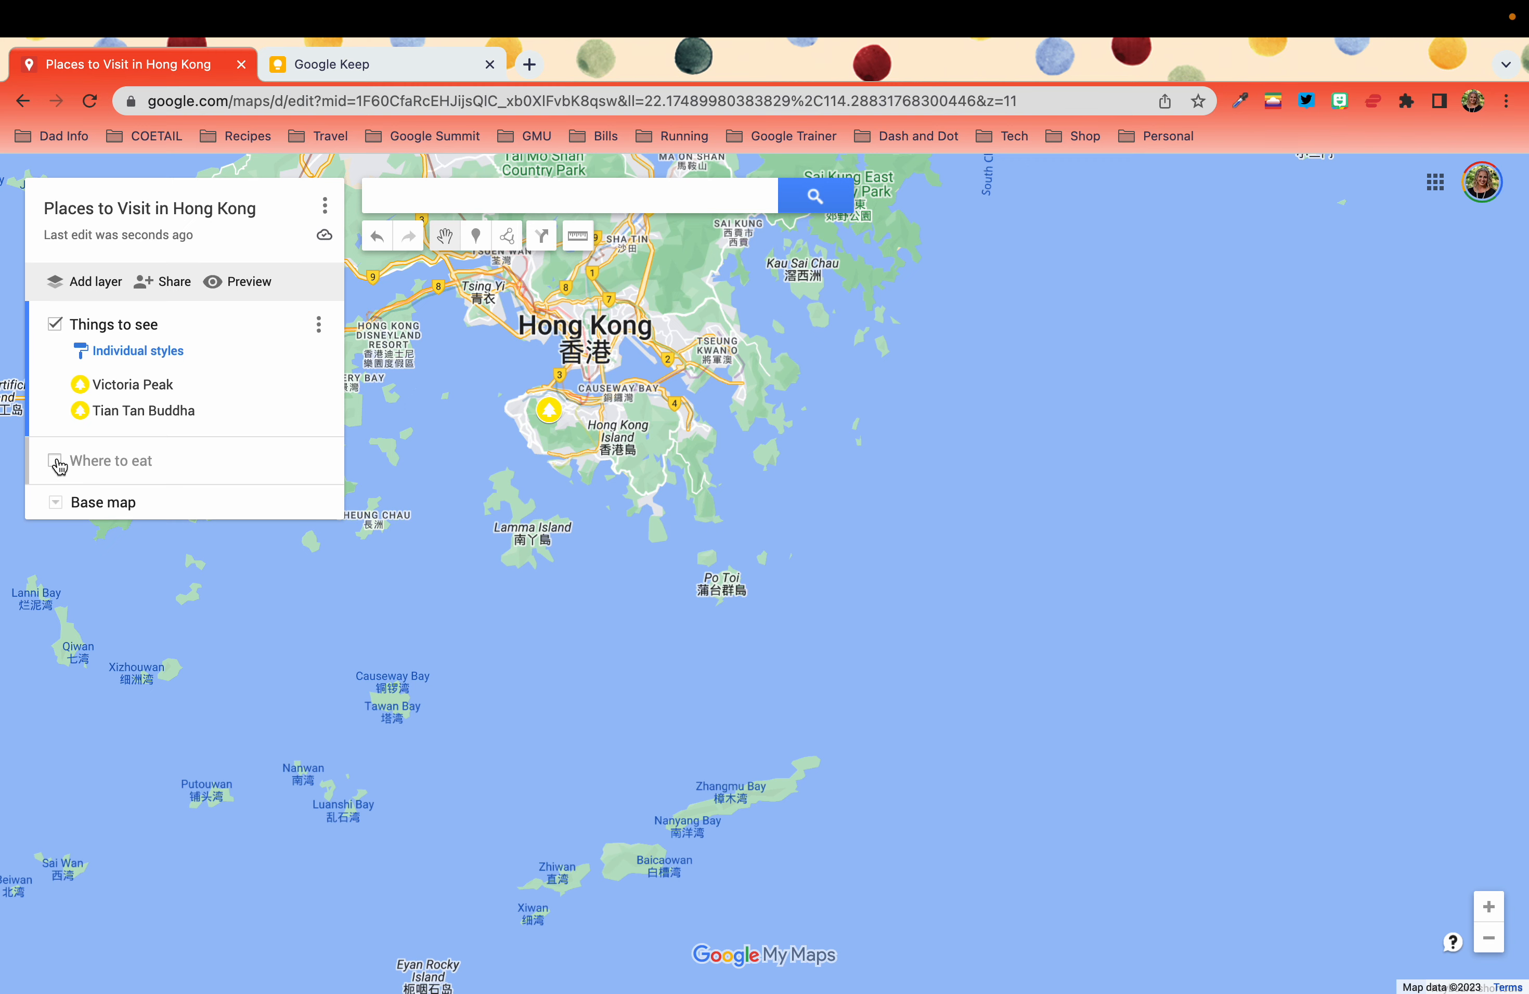
pyautogui.click(55, 460)
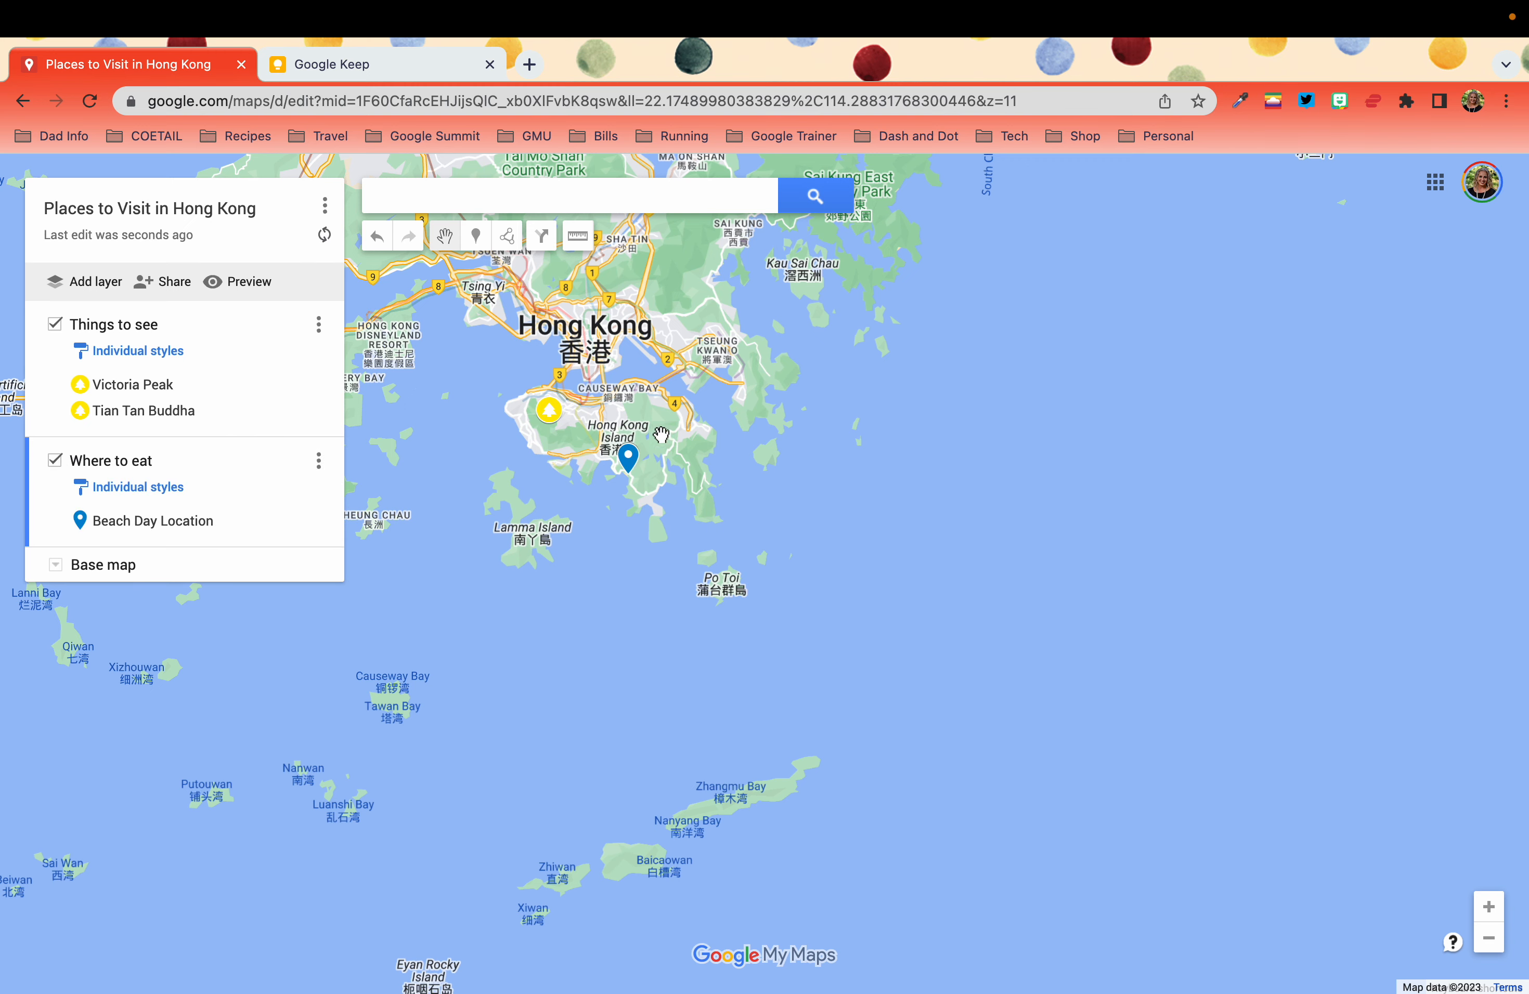
# Draw a closed polygon of about 1.22 km² around the Wan Chai district in the "Where to eat" layer.
pyautogui.scroll(2, 598, 431)
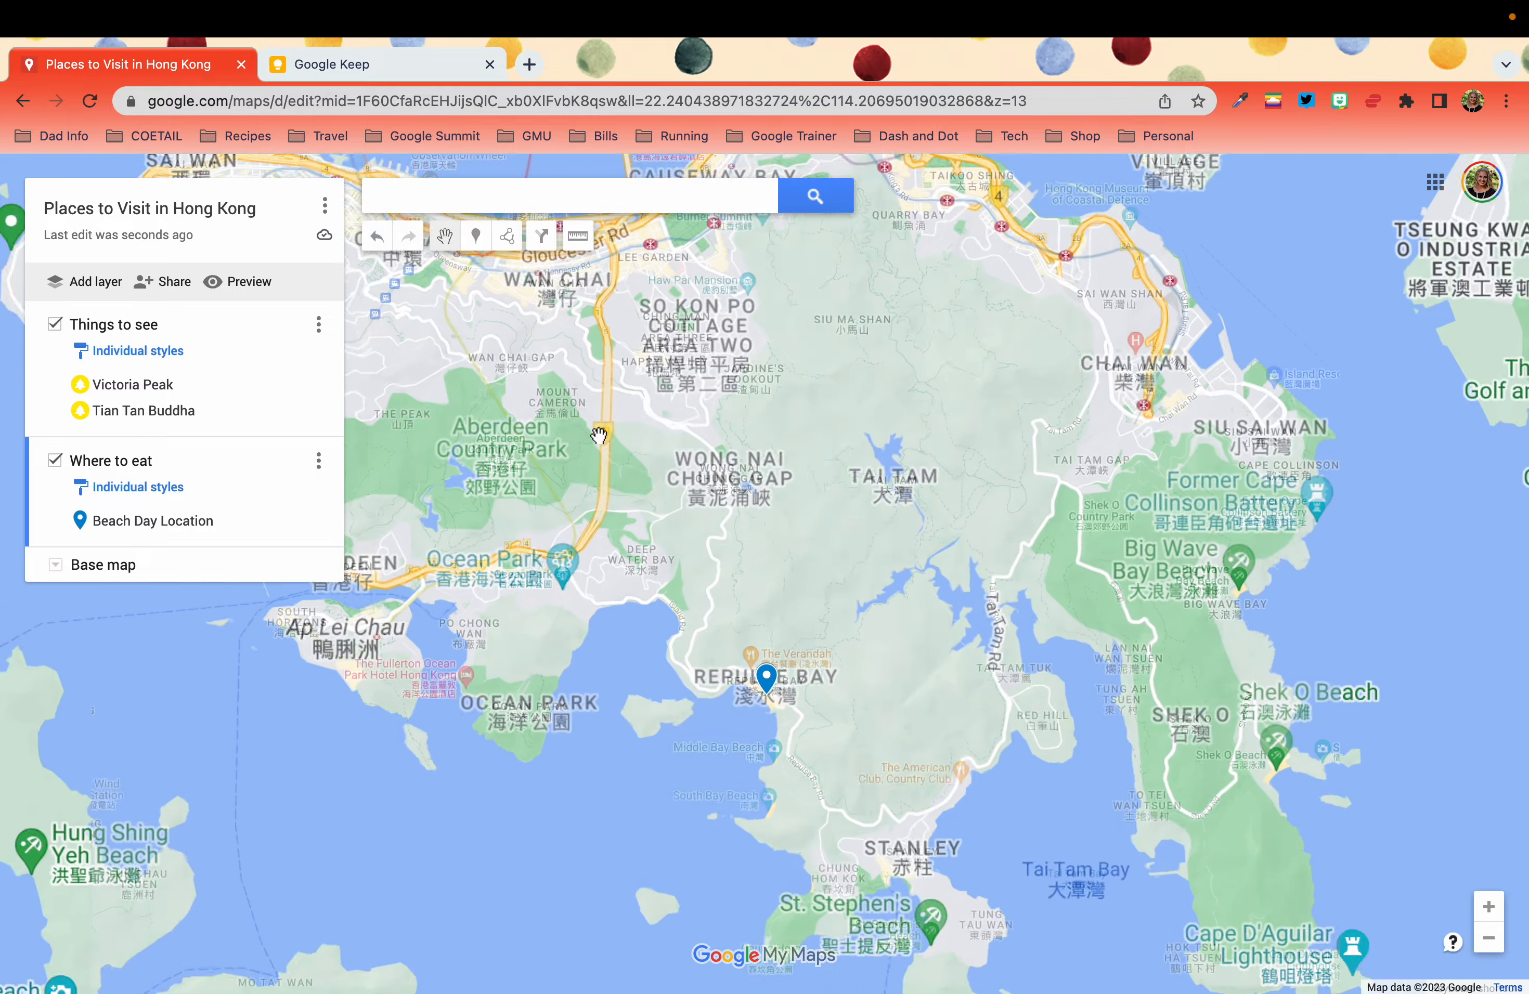
pyautogui.scroll(2, 599, 433)
pyautogui.moveTo(600, 438); pyautogui.dragTo(876, 949)
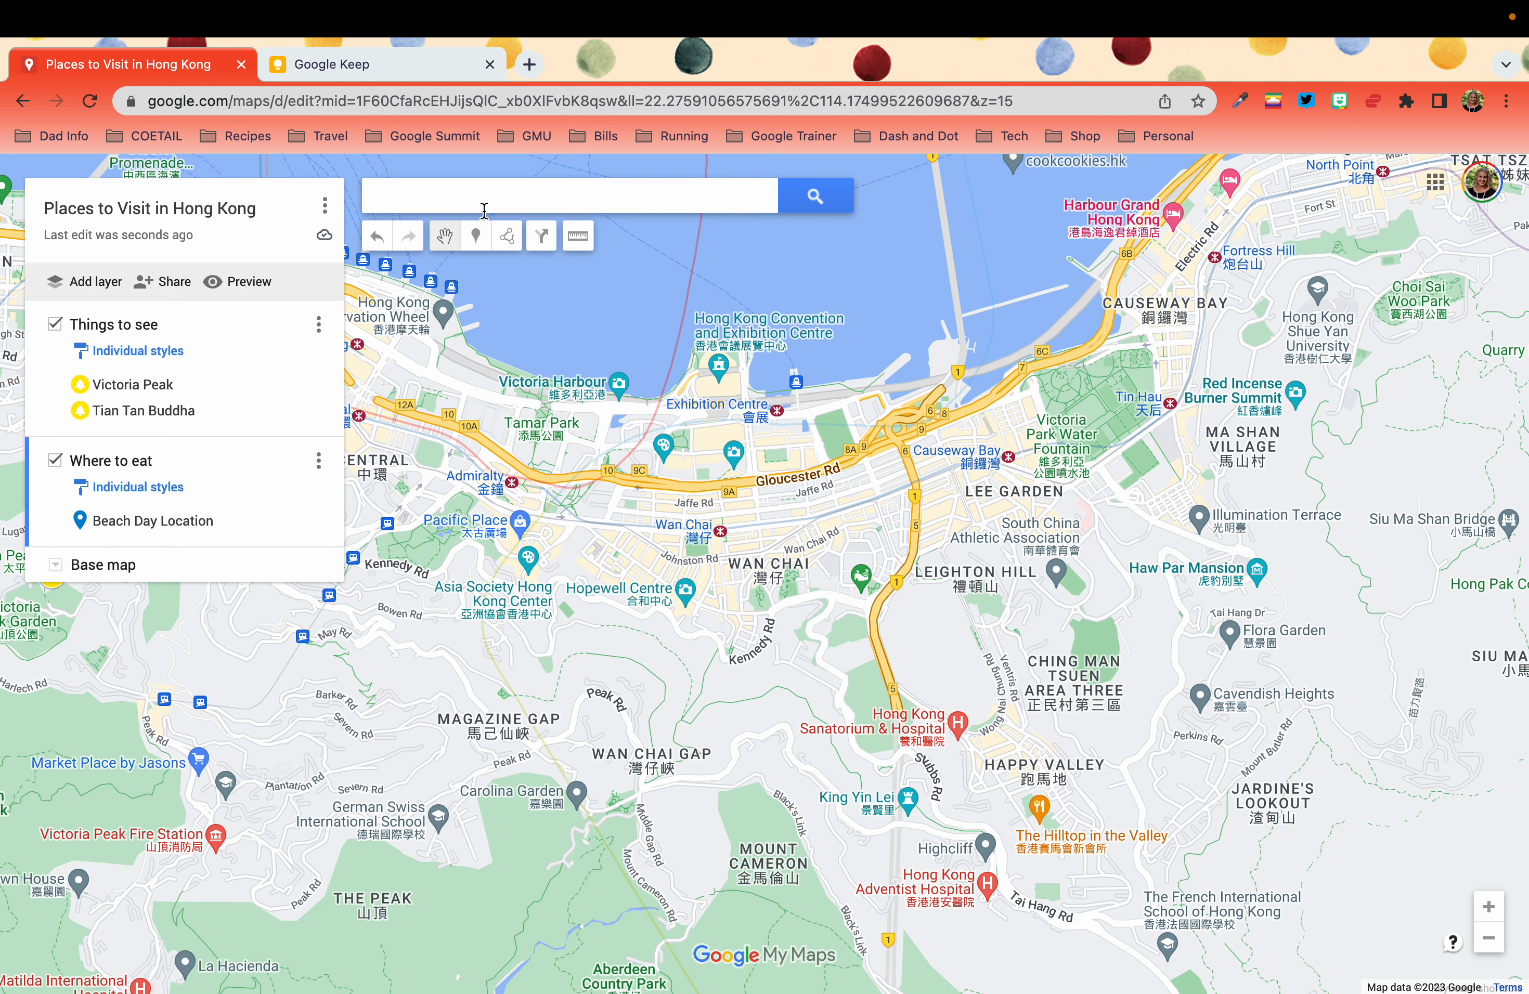
pyautogui.click(506, 237)
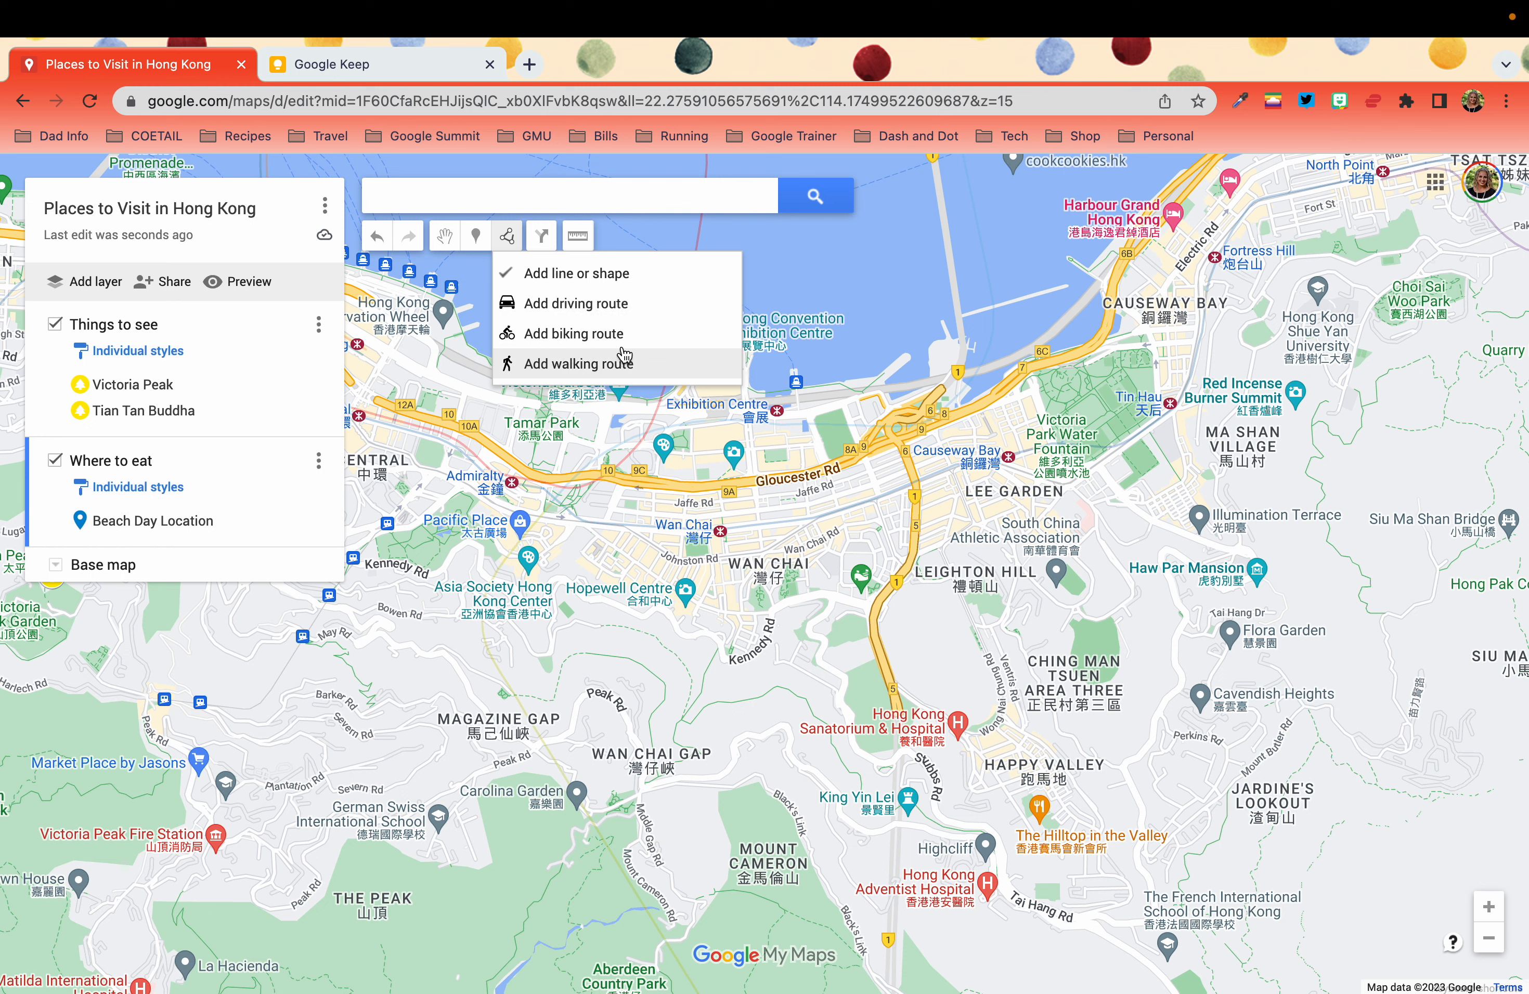
pyautogui.click(547, 274)
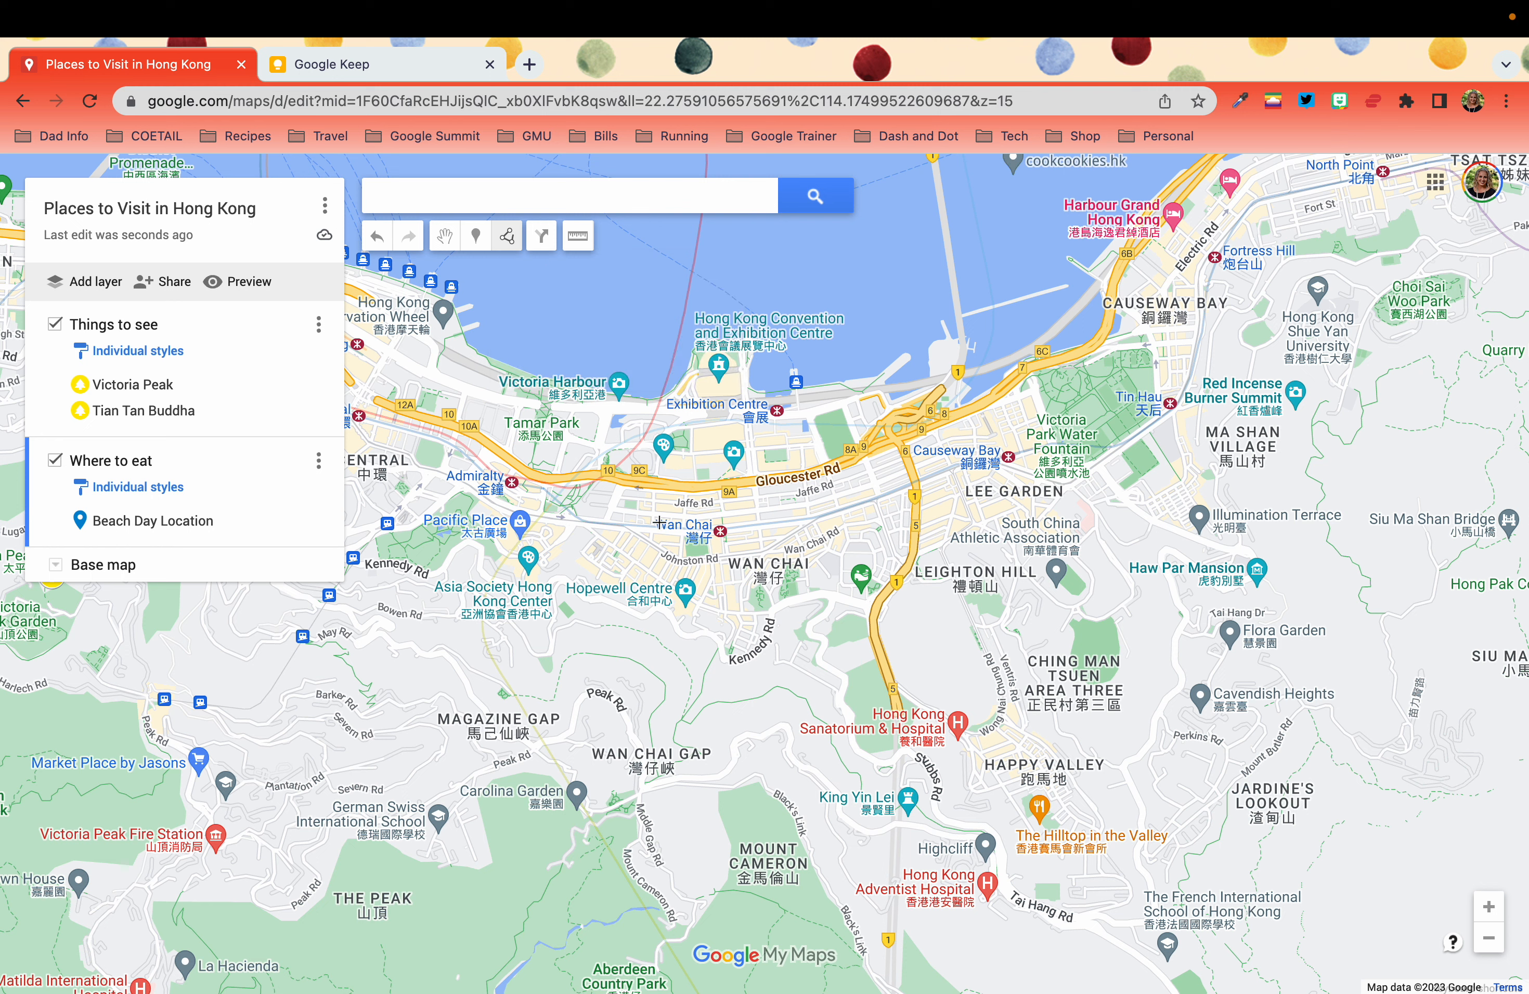
pyautogui.click(619, 484)
pyautogui.click(605, 594)
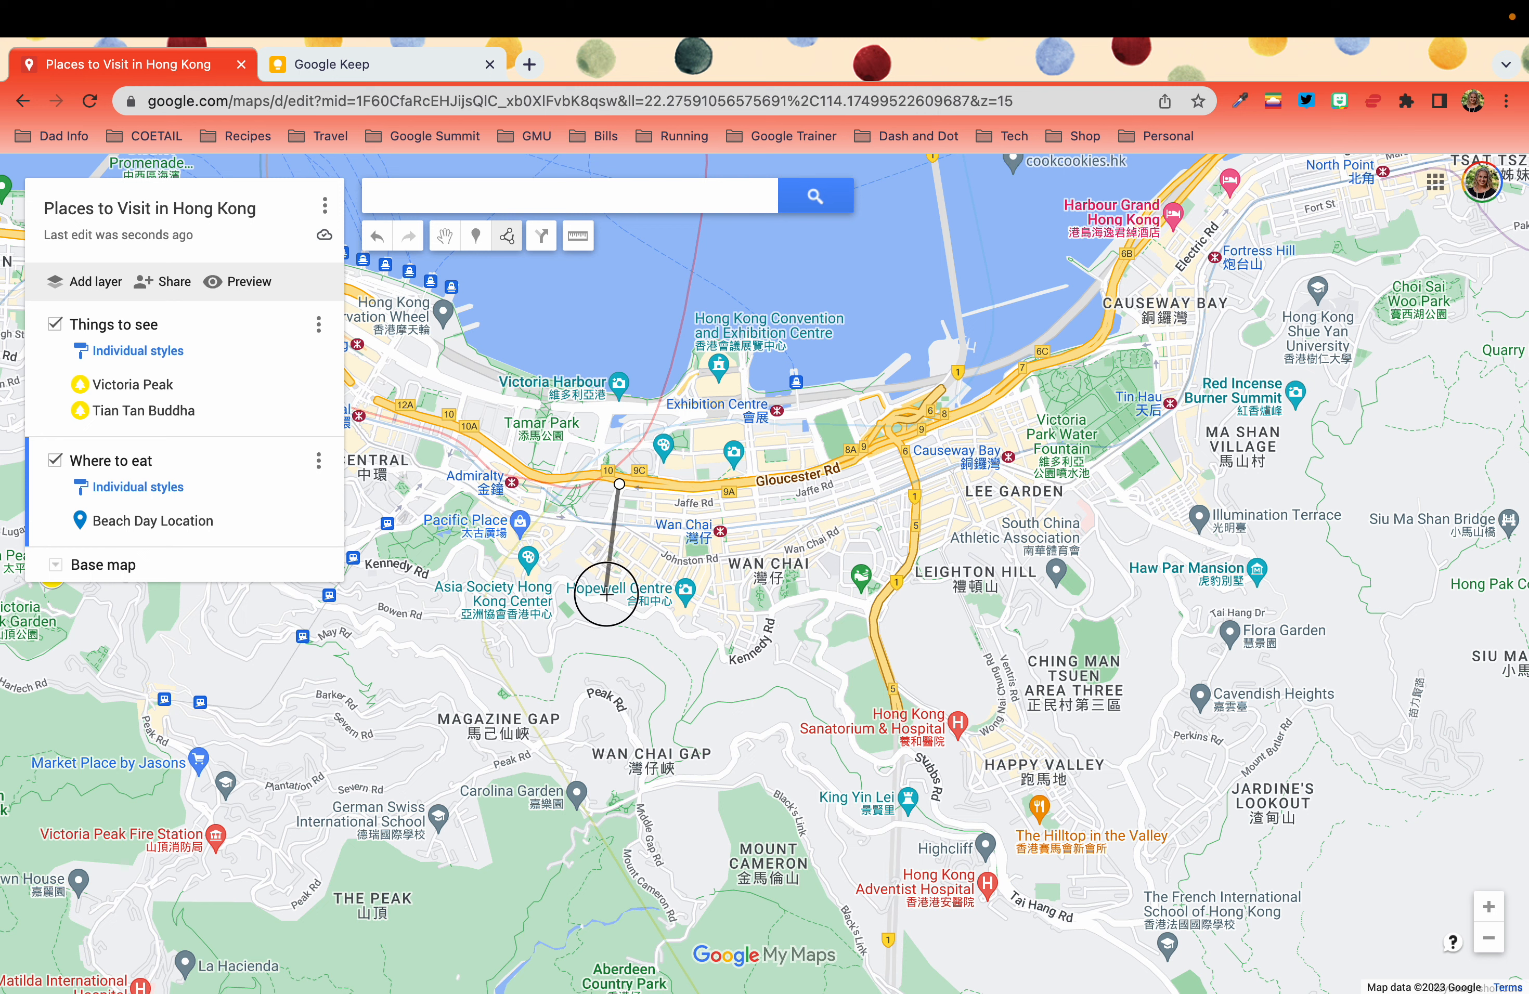
pyautogui.click(678, 634)
pyautogui.click(767, 668)
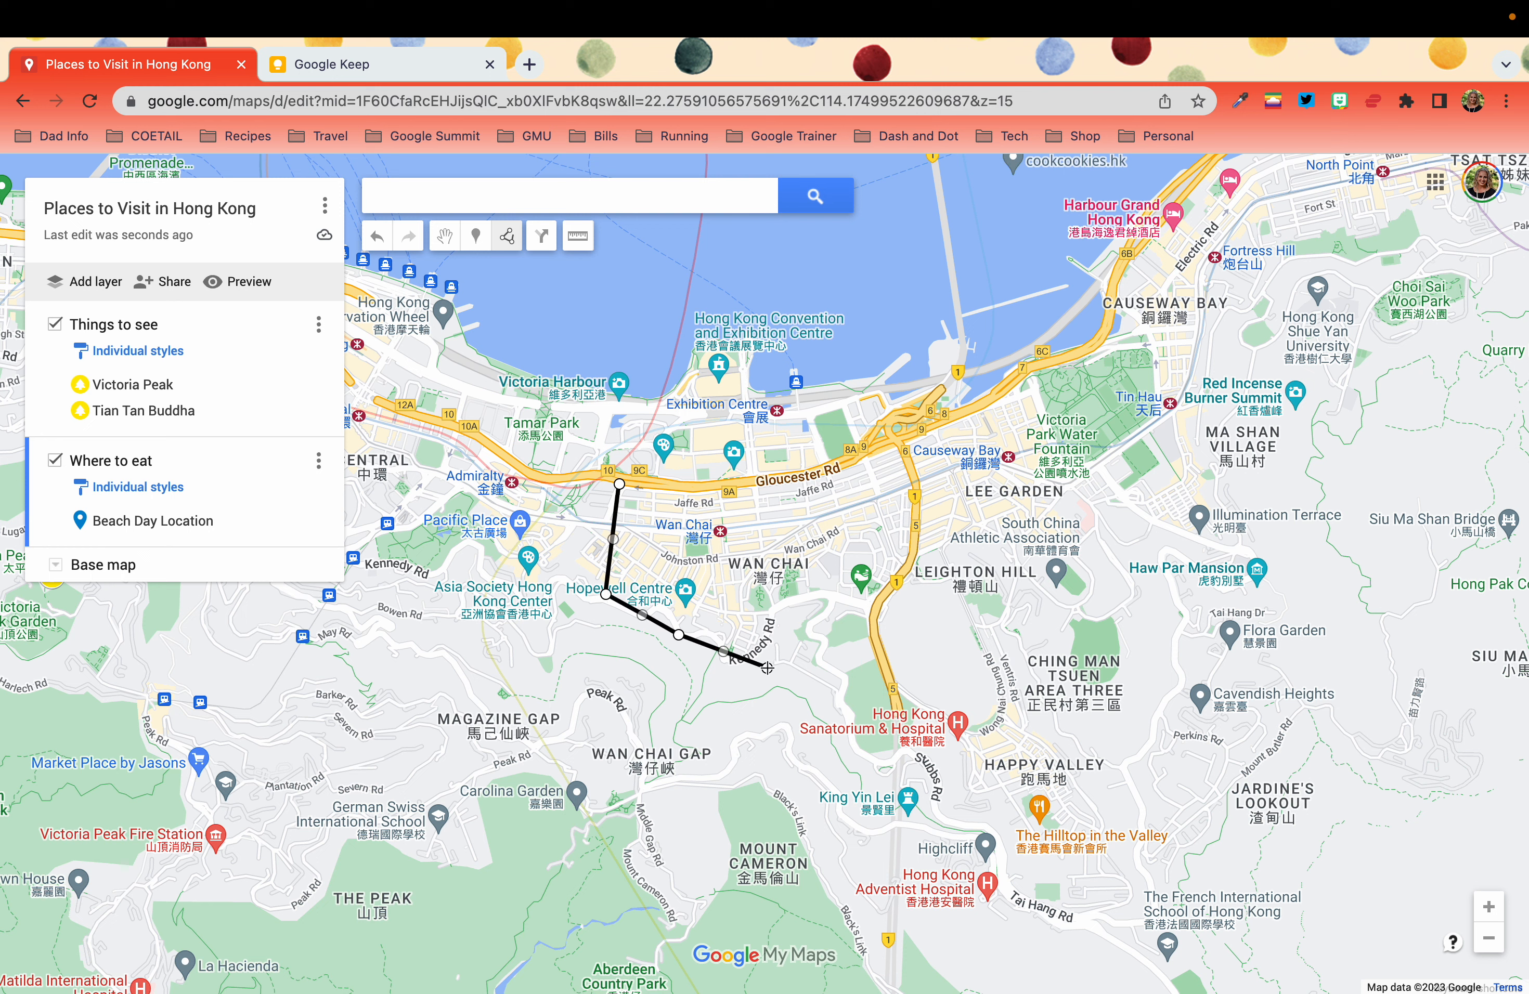
pyautogui.click(893, 612)
pyautogui.click(919, 519)
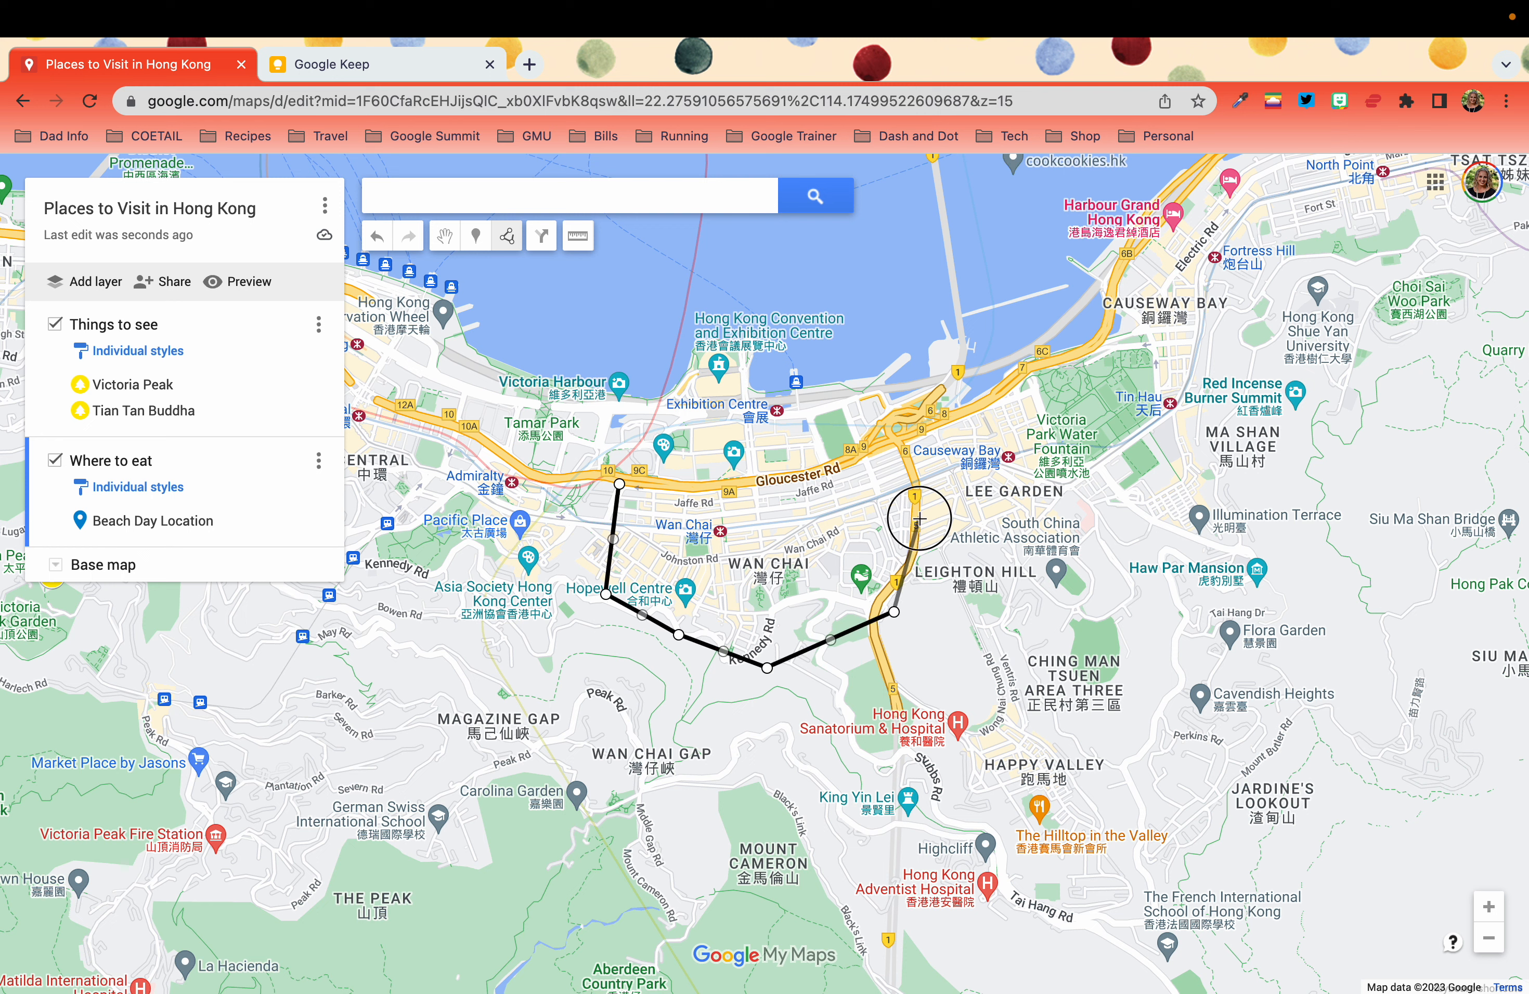
pyautogui.click(903, 452)
pyautogui.click(877, 396)
pyautogui.click(726, 404)
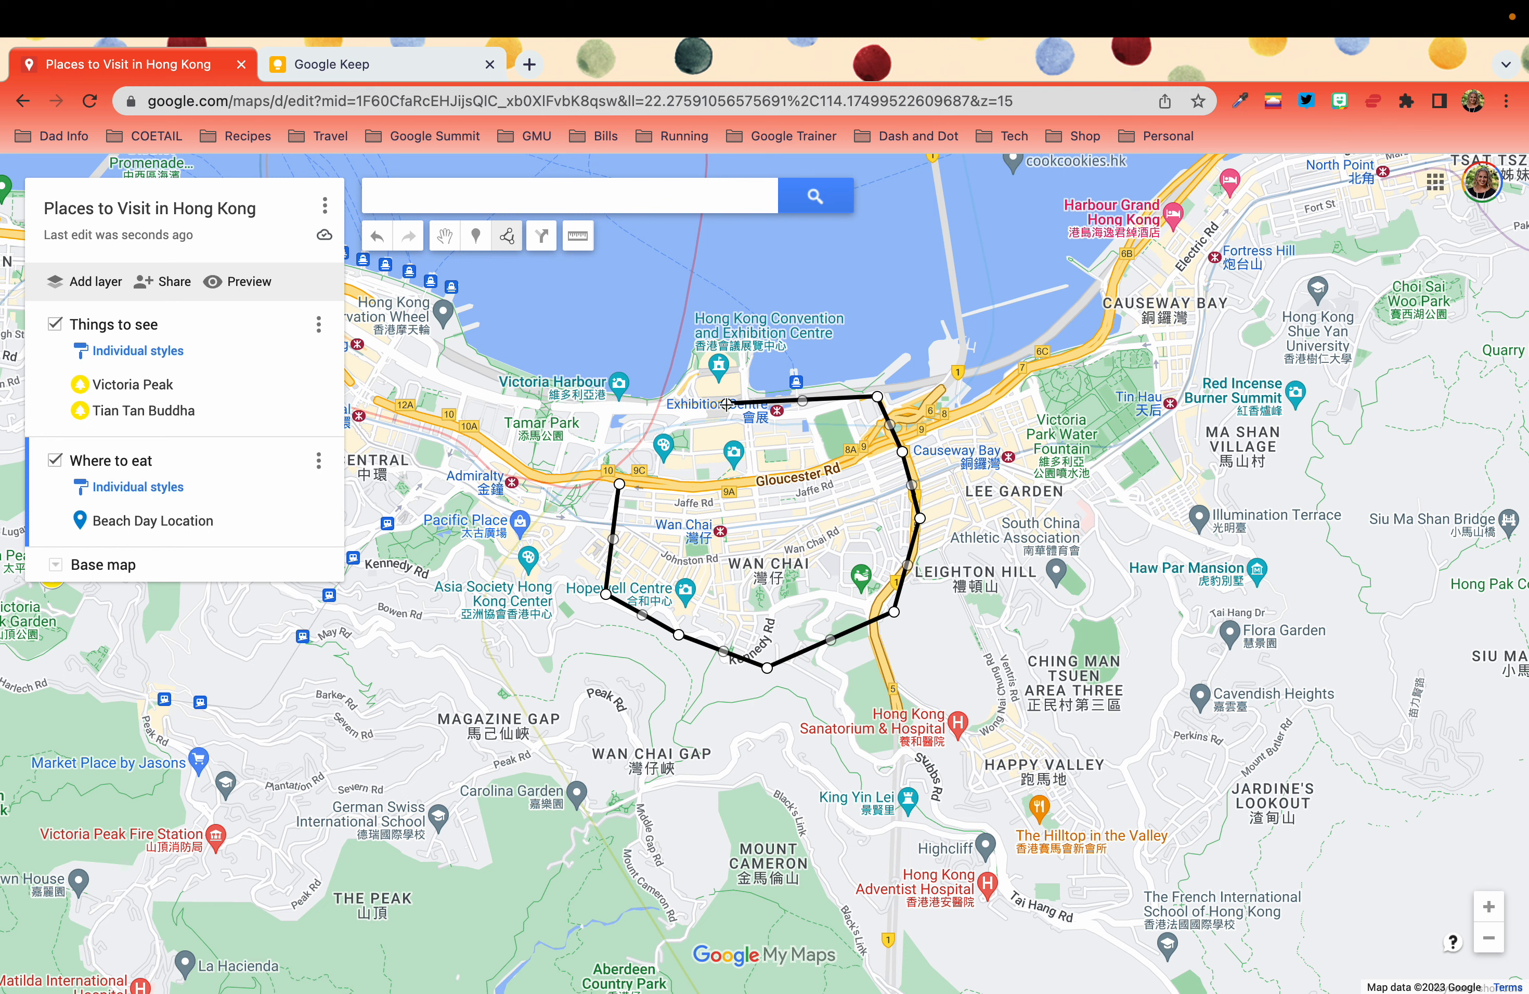
pyautogui.click(628, 410)
pyautogui.click(620, 483)
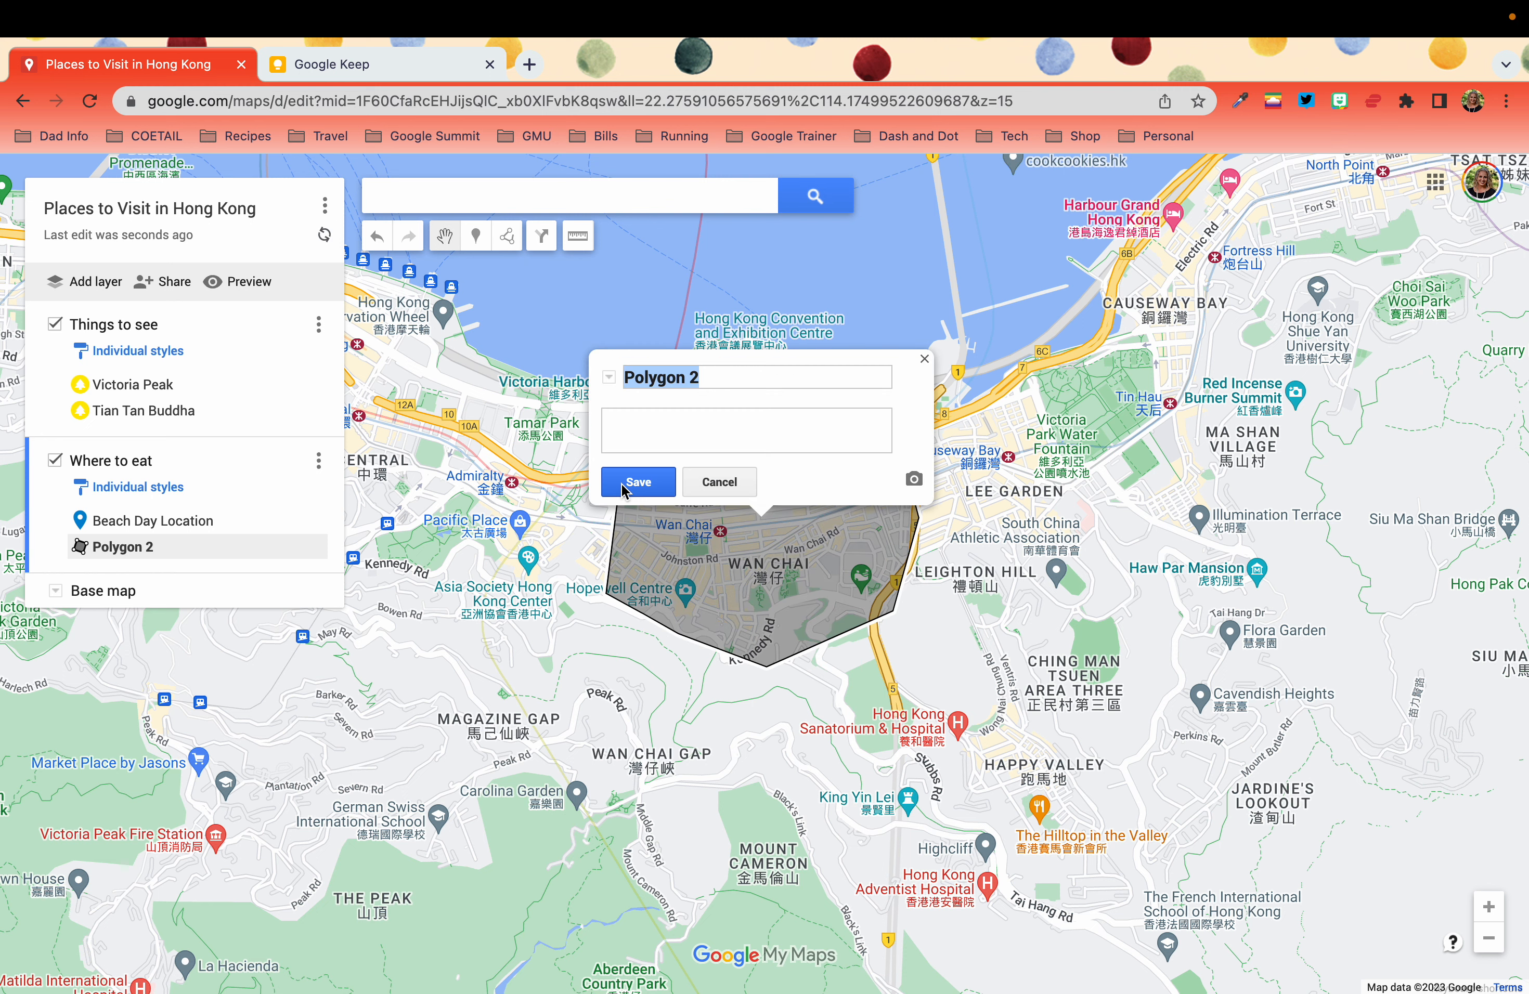
# Name the new polygon "Wan Chai" and save it.
pyautogui.click(748, 383)
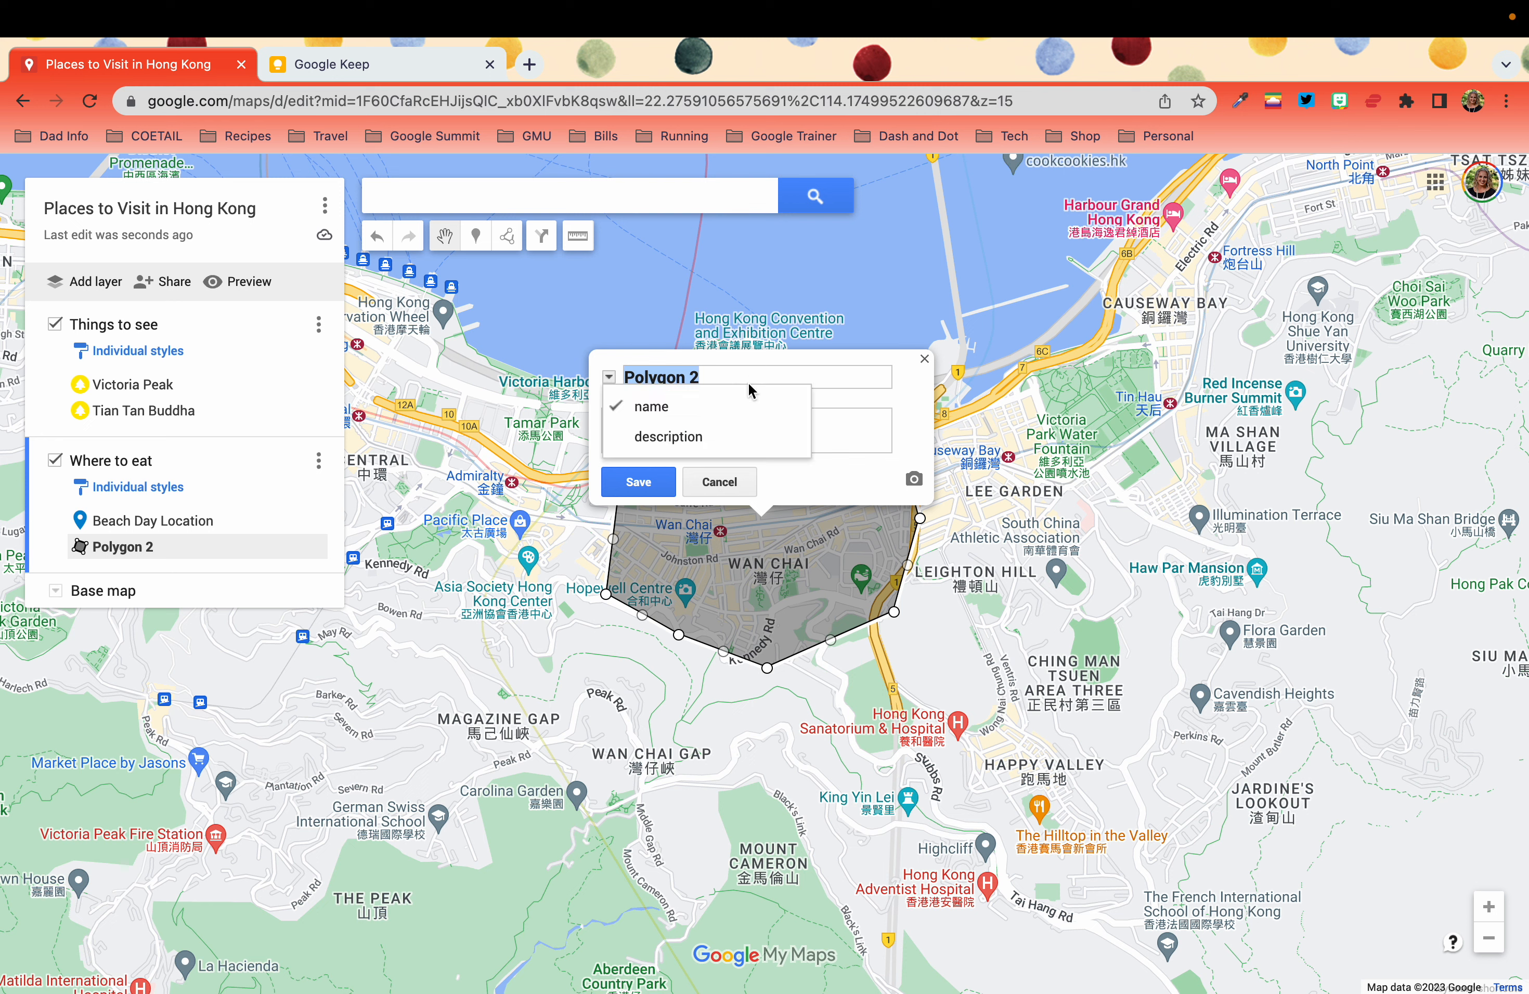
pyautogui.click(671, 405)
pyautogui.click(717, 377)
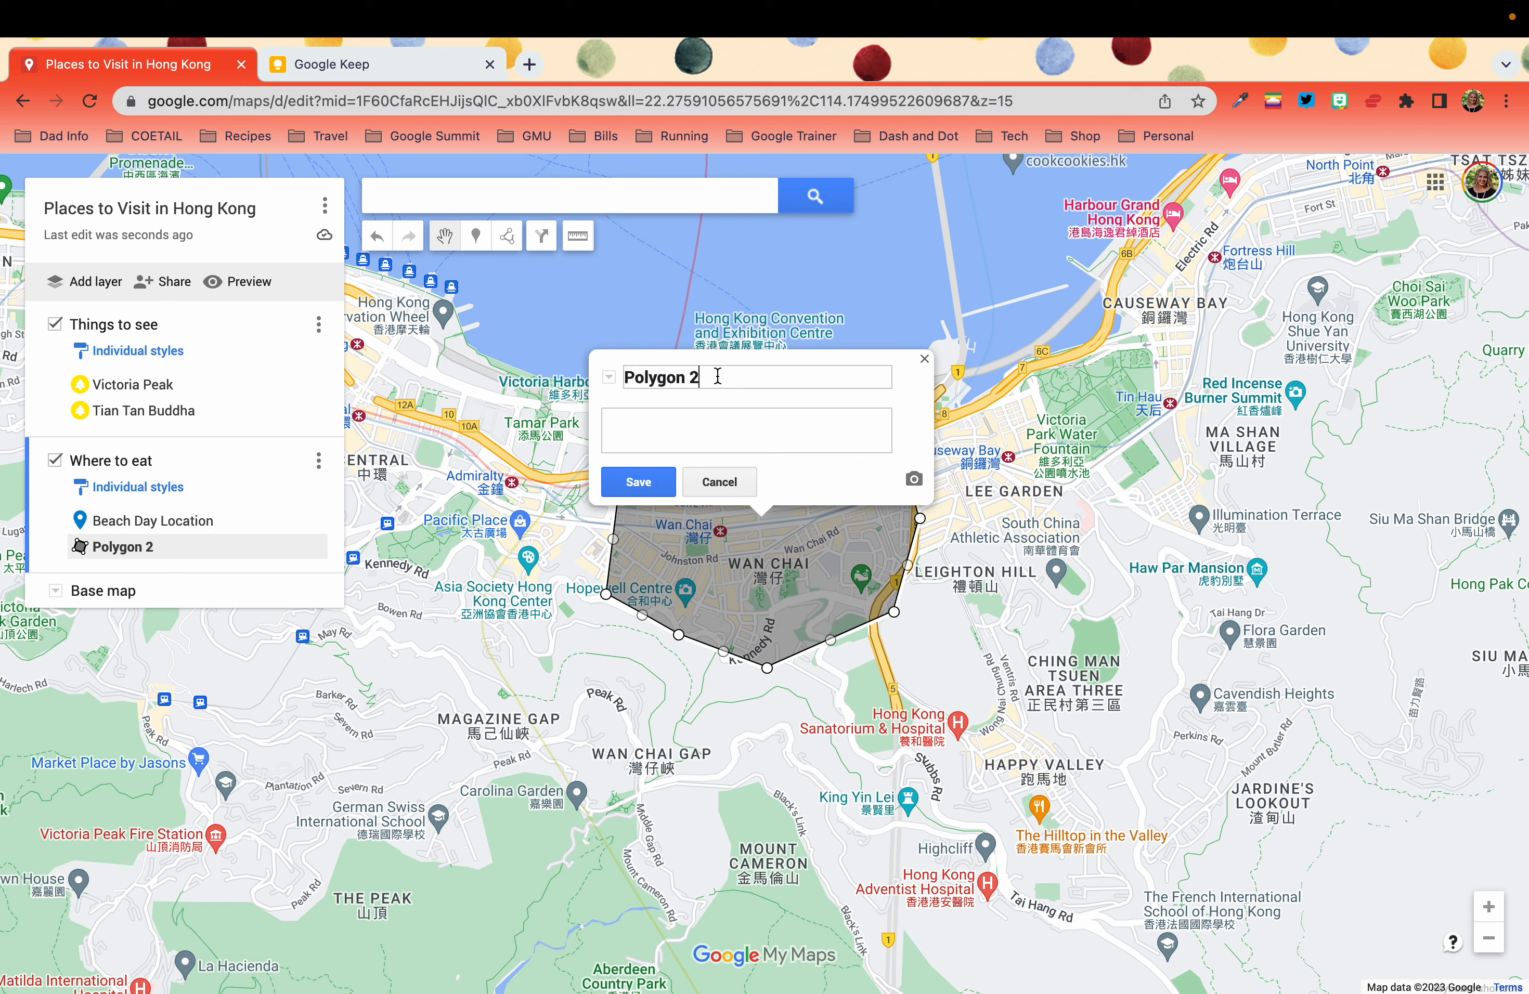
pyautogui.moveTo(697, 377); pyautogui.dragTo(607, 378)
pyautogui.write('Wan Chai')
pyautogui.click(636, 482)
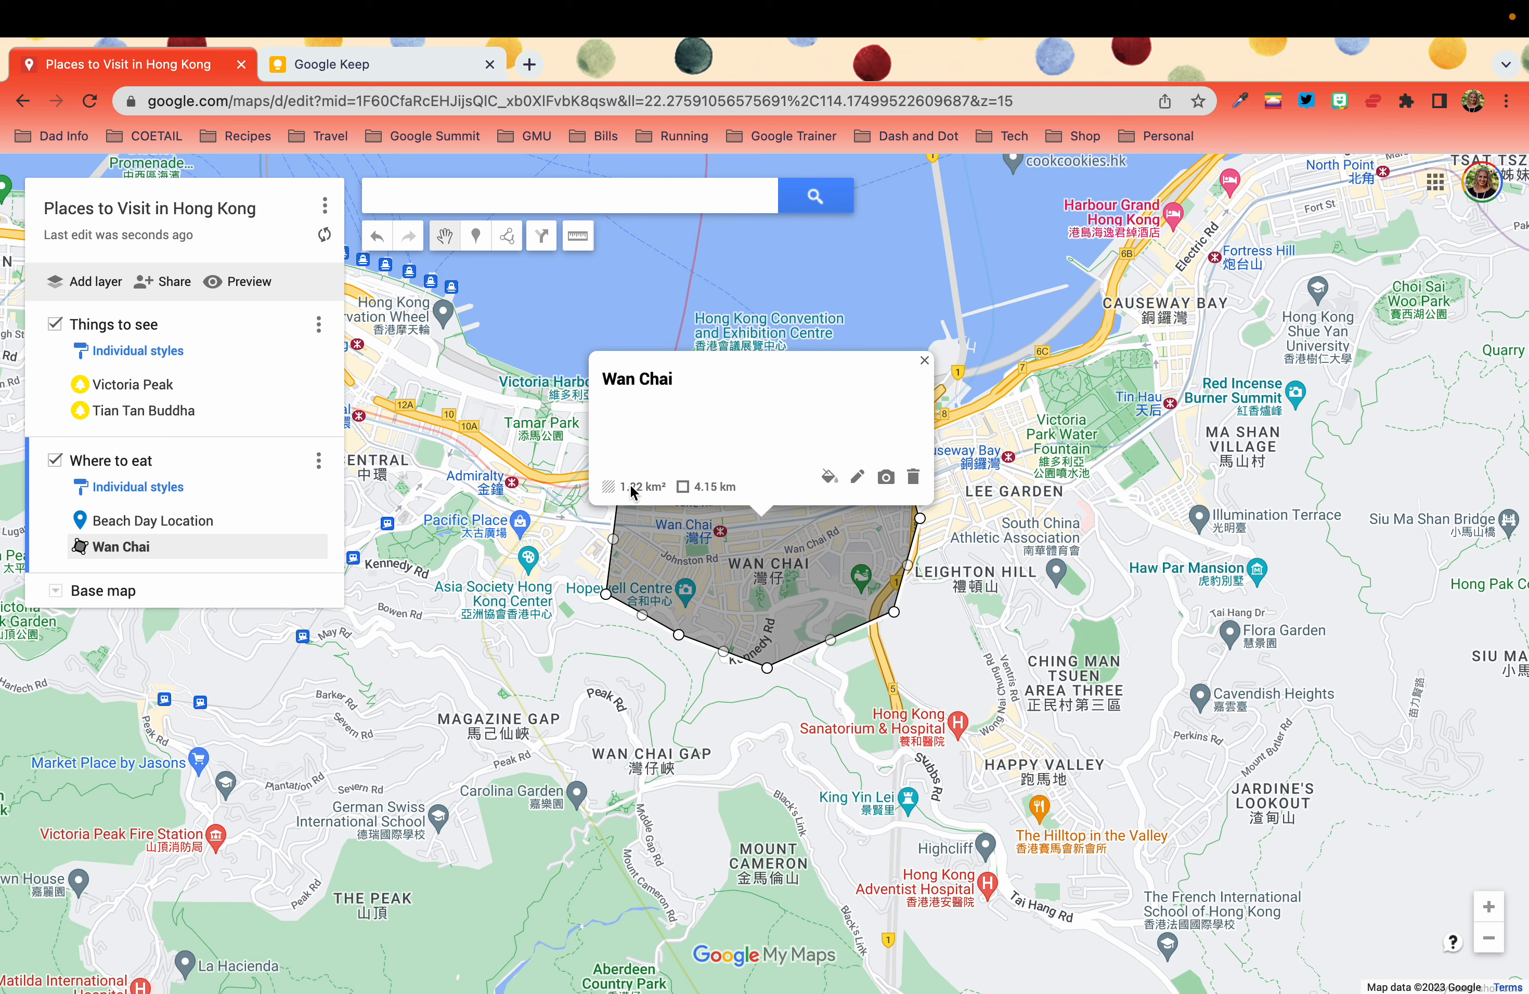
# Style the Wan Chai polygon with a nearly opaque light red fill and a wider border, and close its details.
pyautogui.click(829, 479)
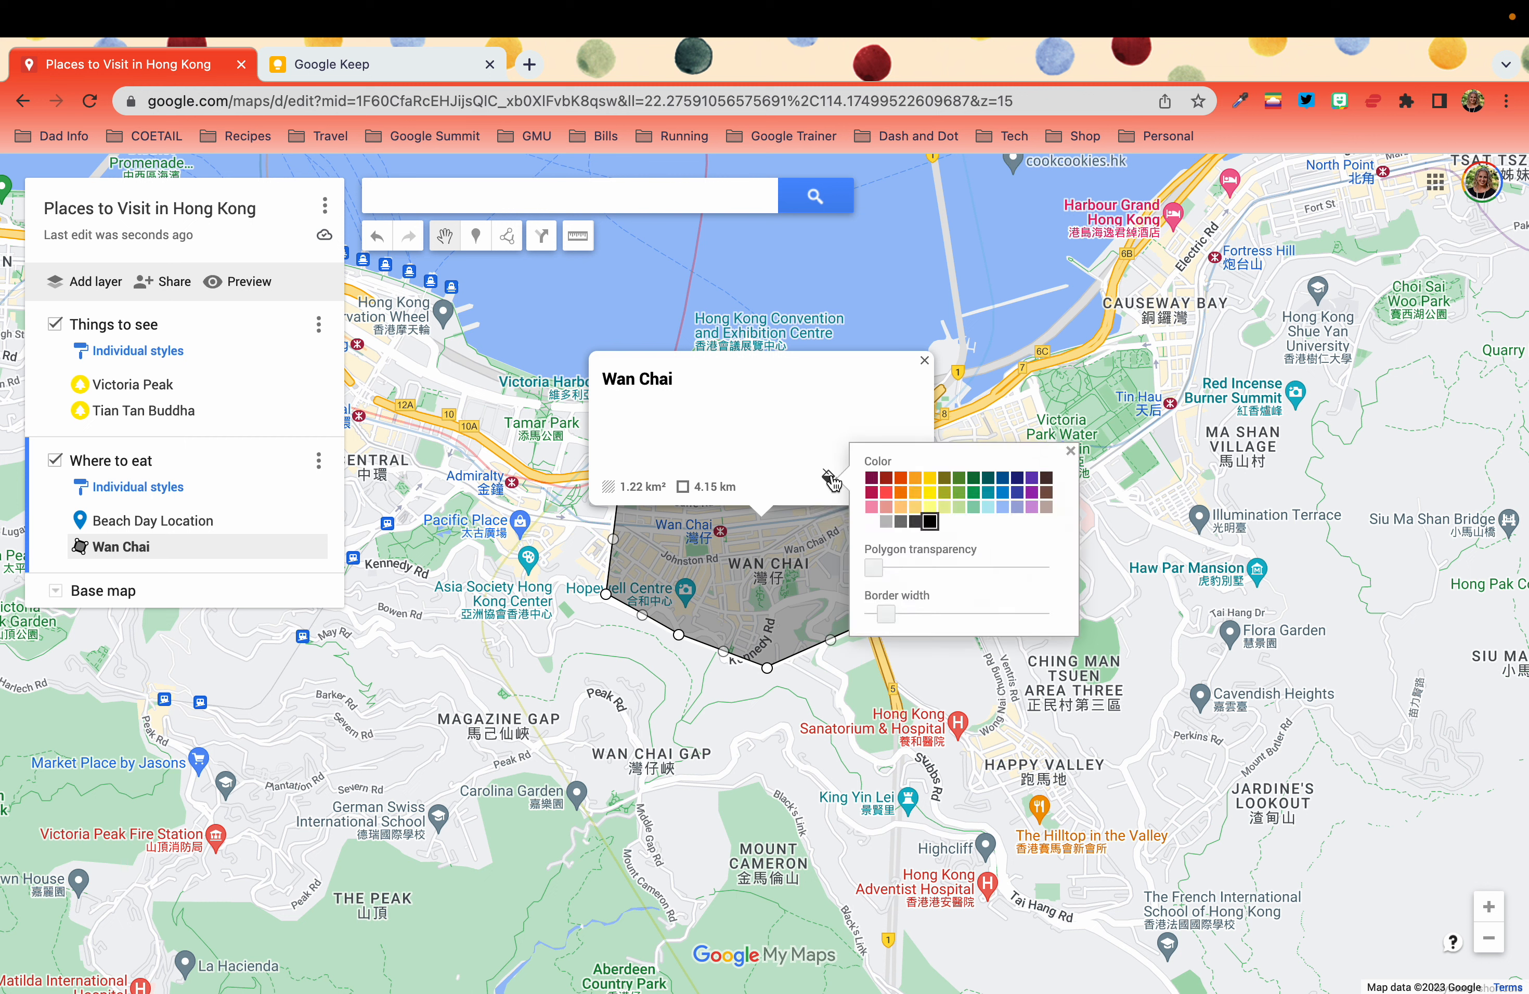
pyautogui.click(875, 513)
pyautogui.moveTo(887, 615); pyautogui.dragTo(947, 617)
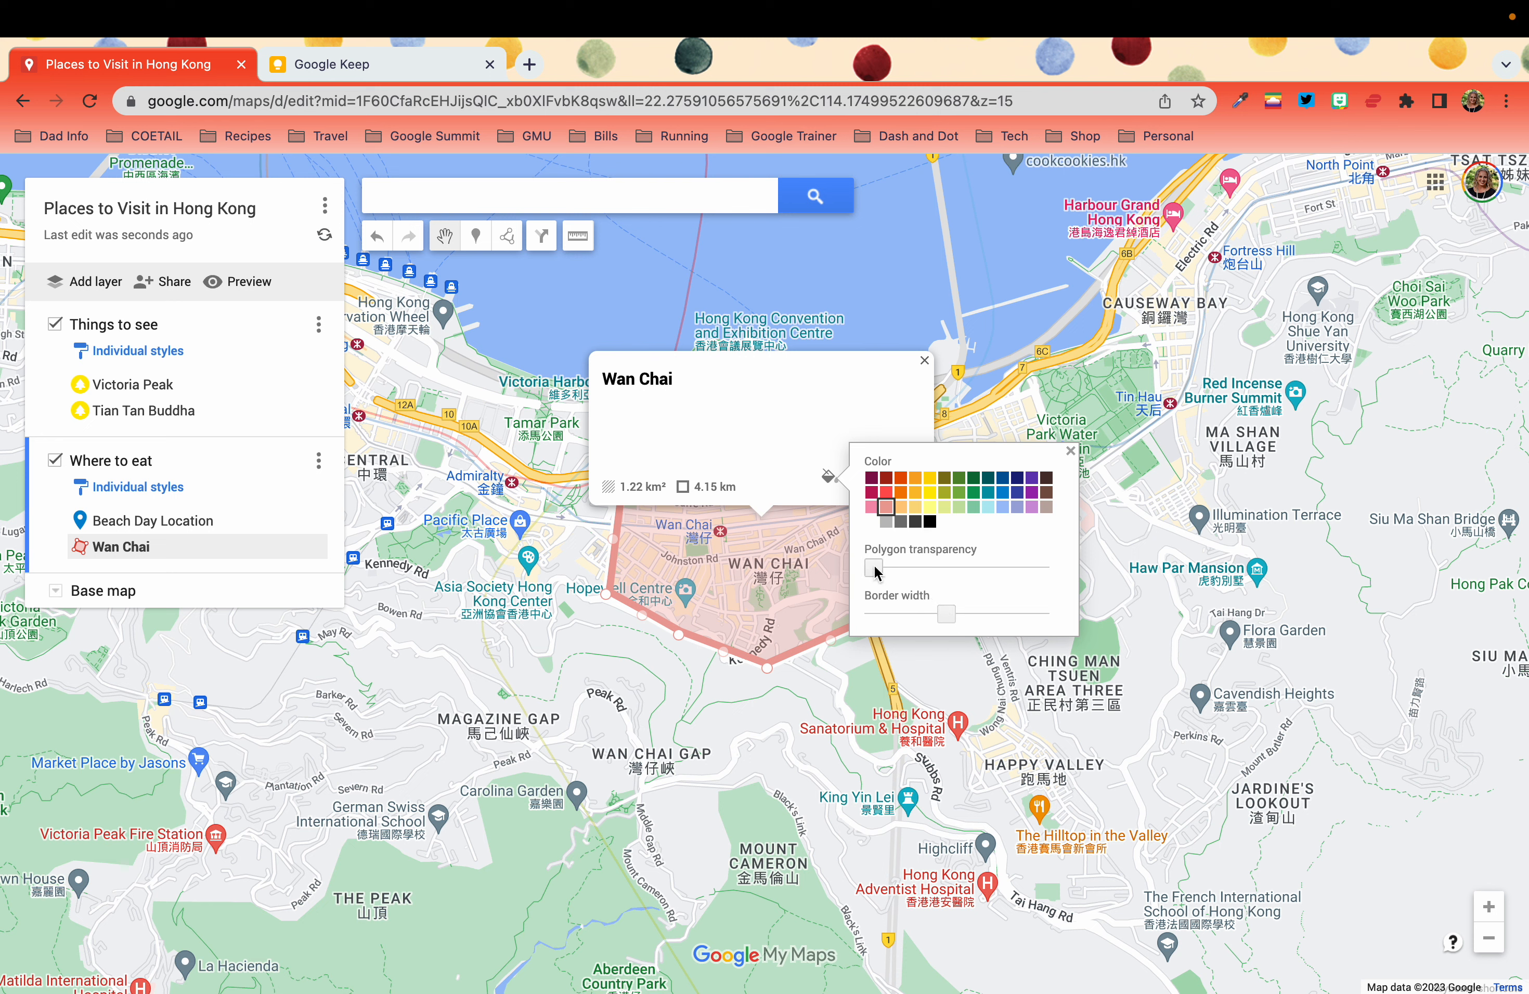
pyautogui.click(874, 570)
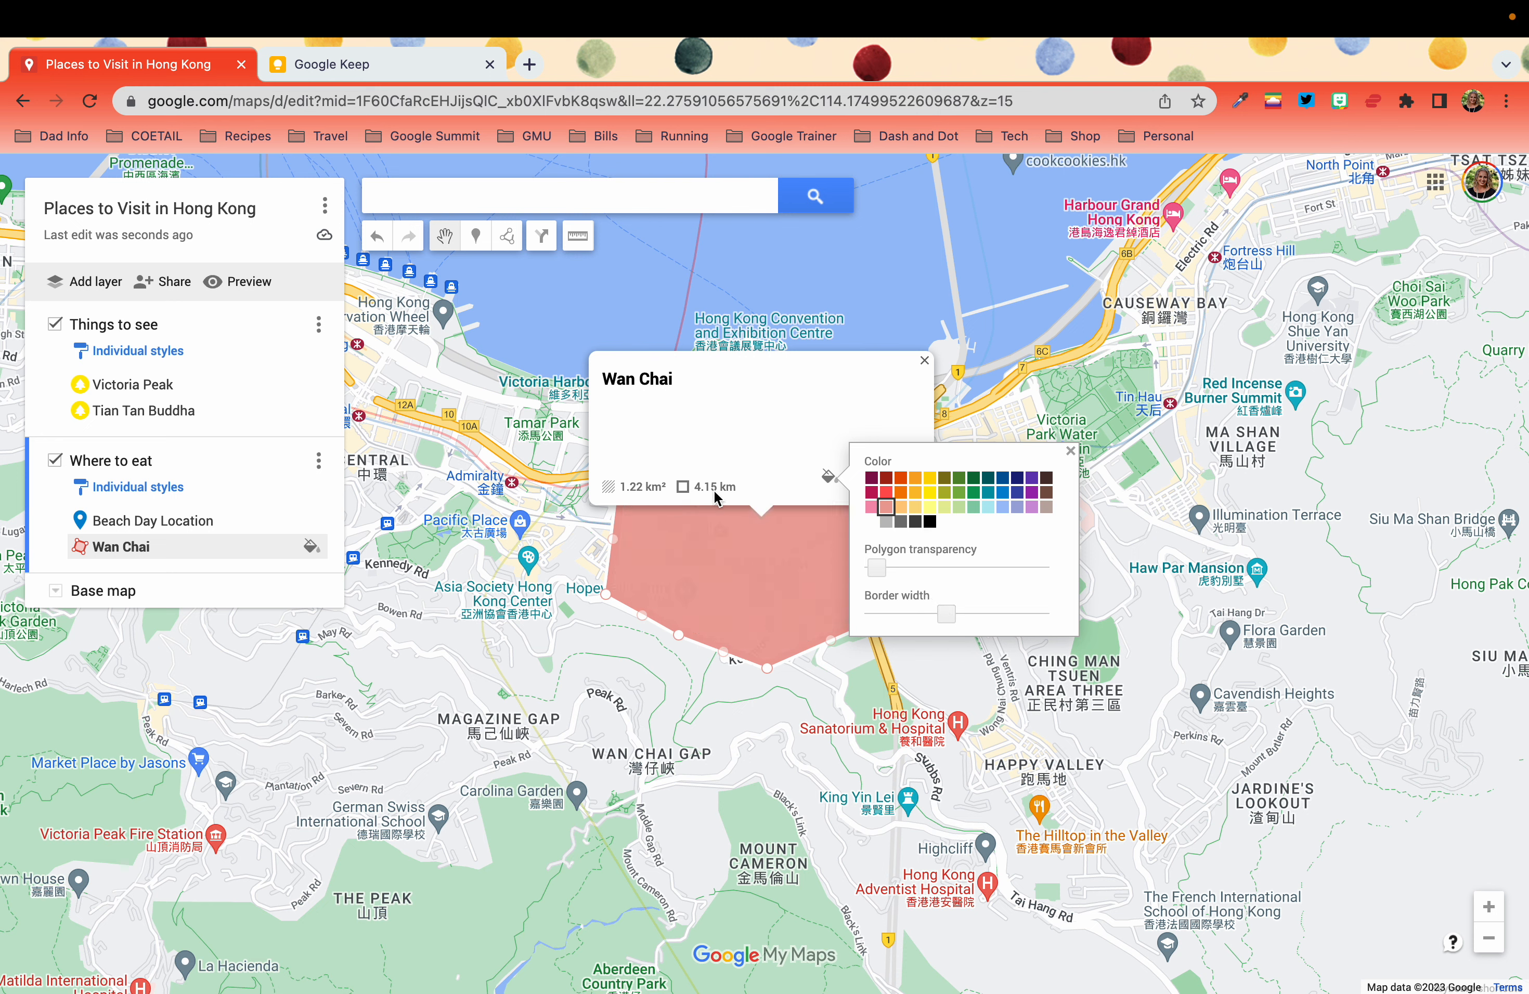
pyautogui.click(754, 489)
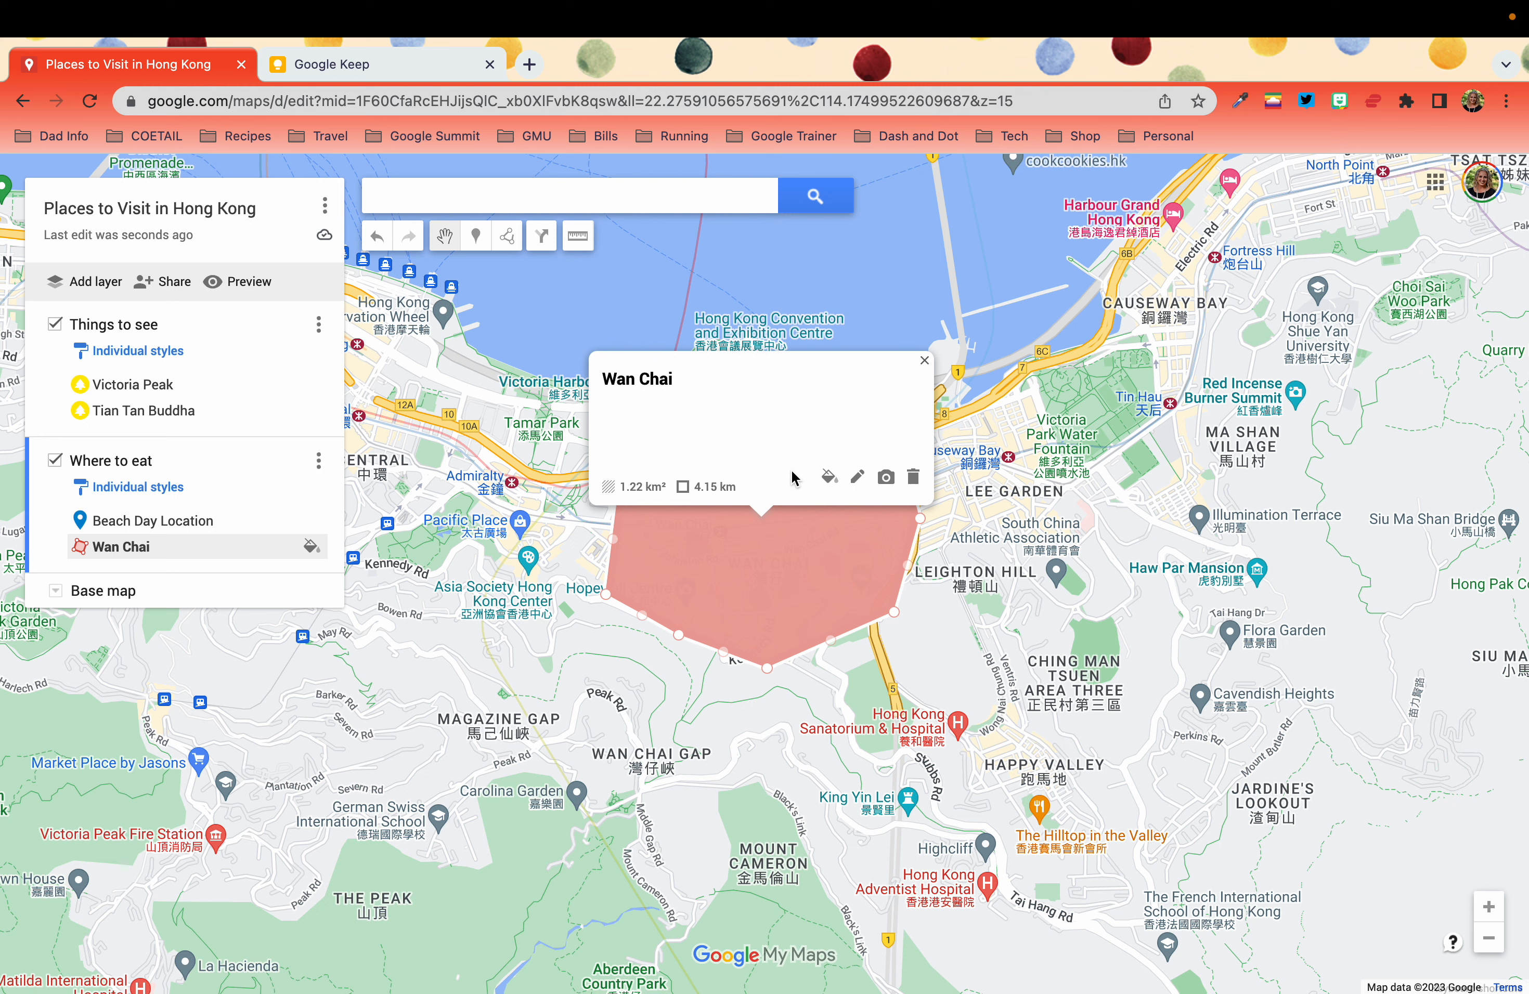
pyautogui.click(924, 360)
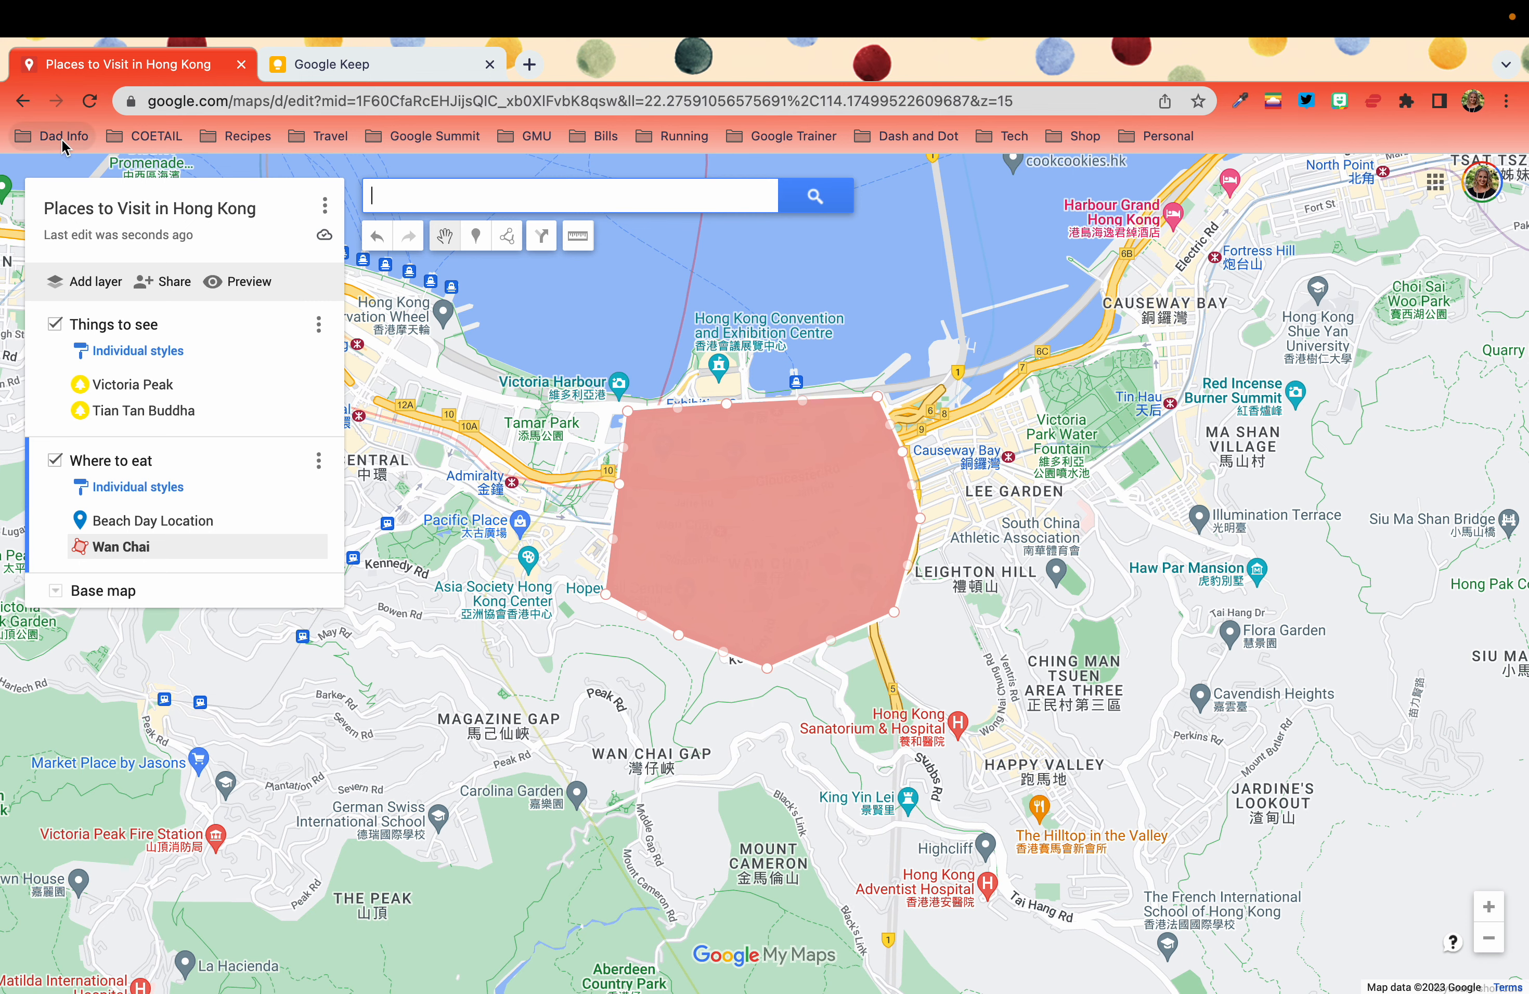
# Return to the list of all maps and open the 5D student group's map dated Jan 21, 2018.
pyautogui.click(23, 102)
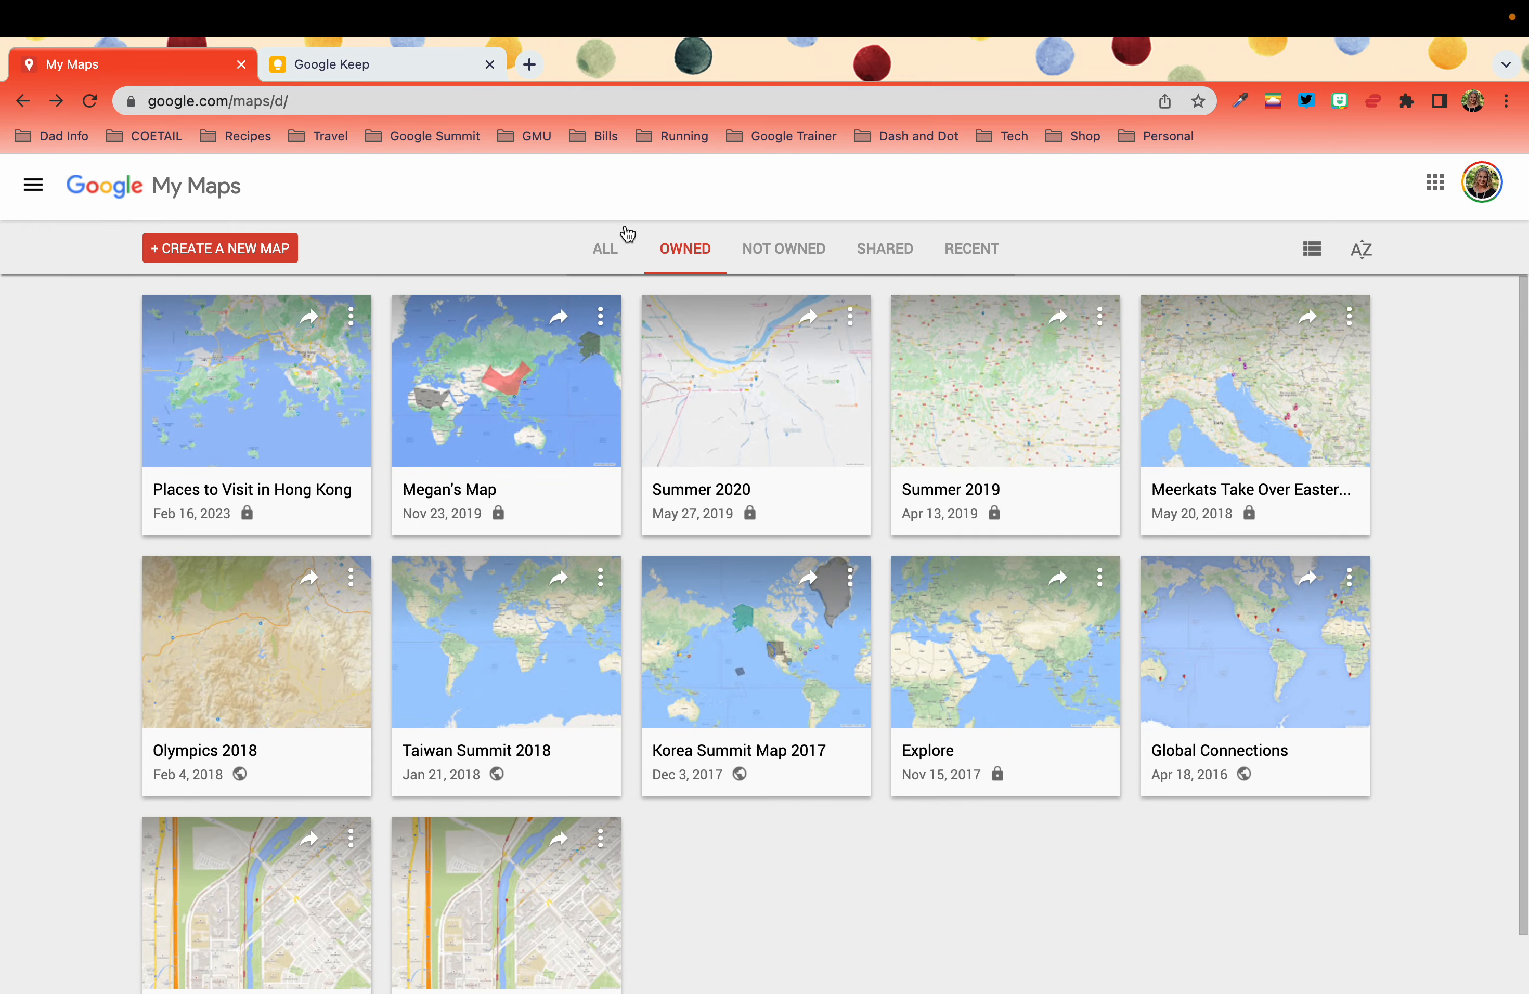
pyautogui.click(610, 247)
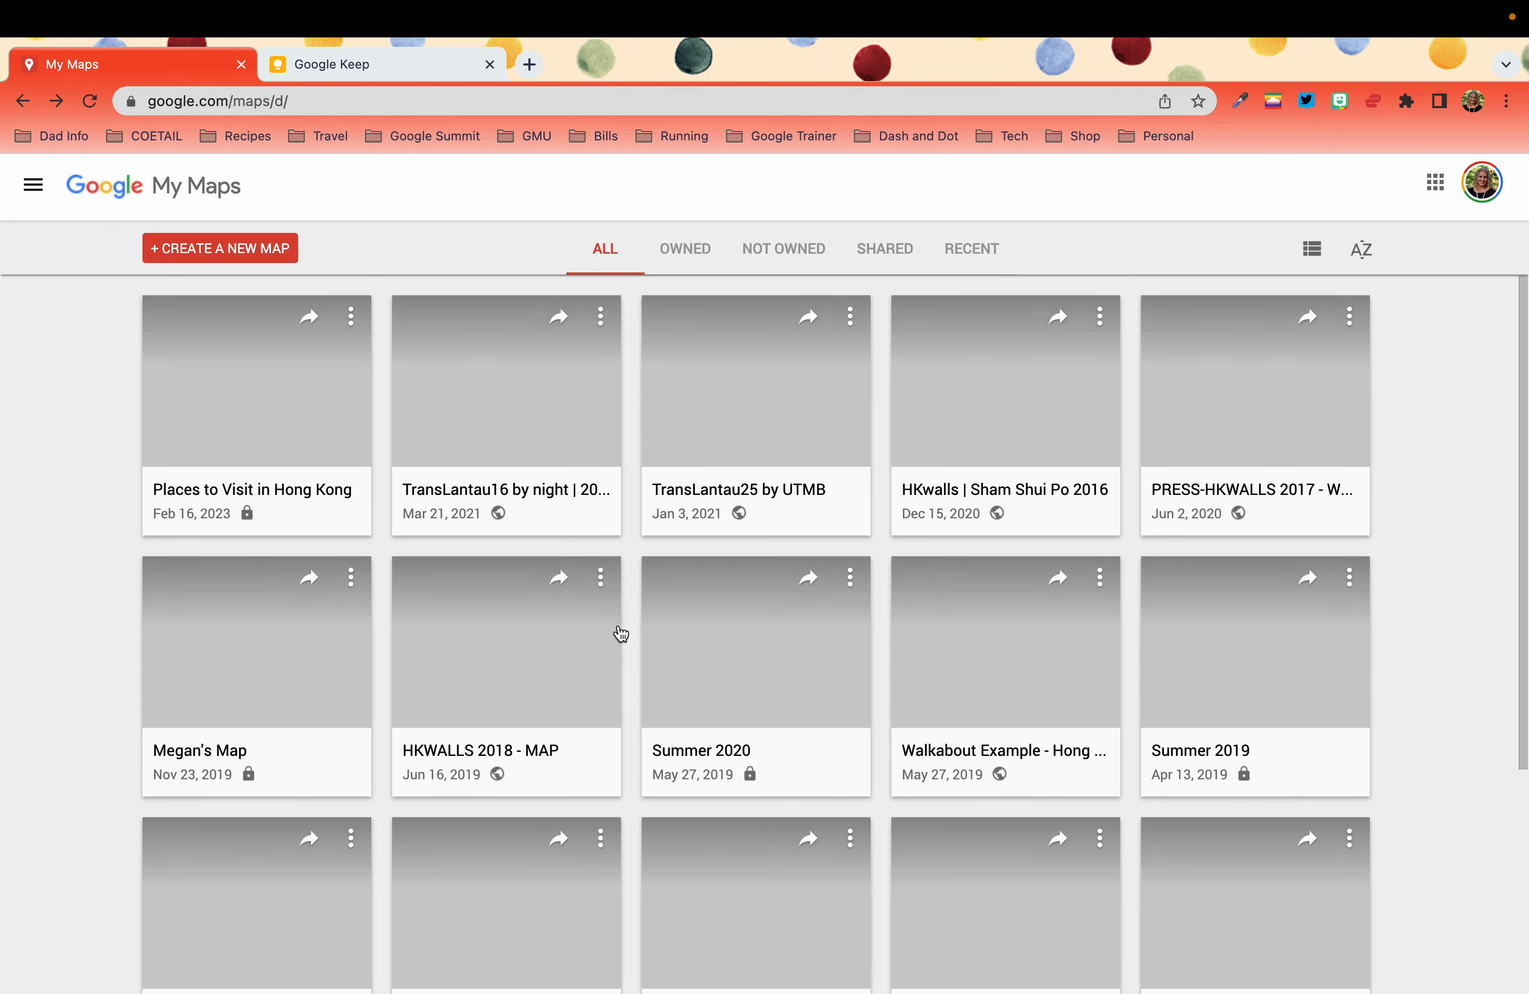
pyautogui.scroll(-5, 618, 631)
pyautogui.scroll(-8, 619, 633)
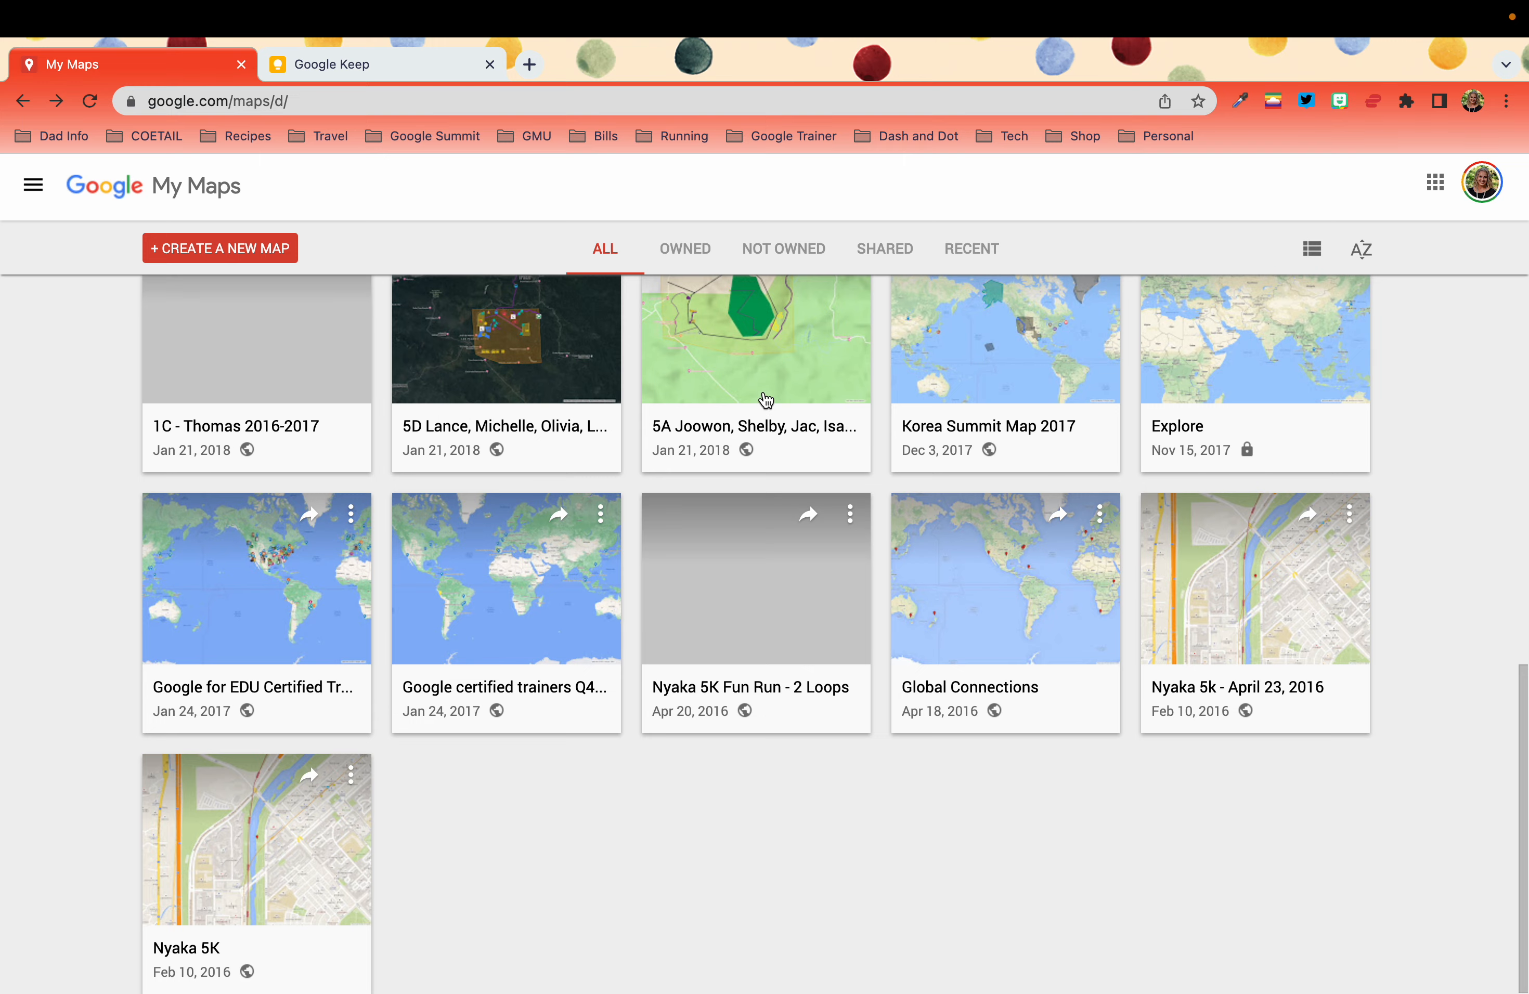
pyautogui.click(548, 393)
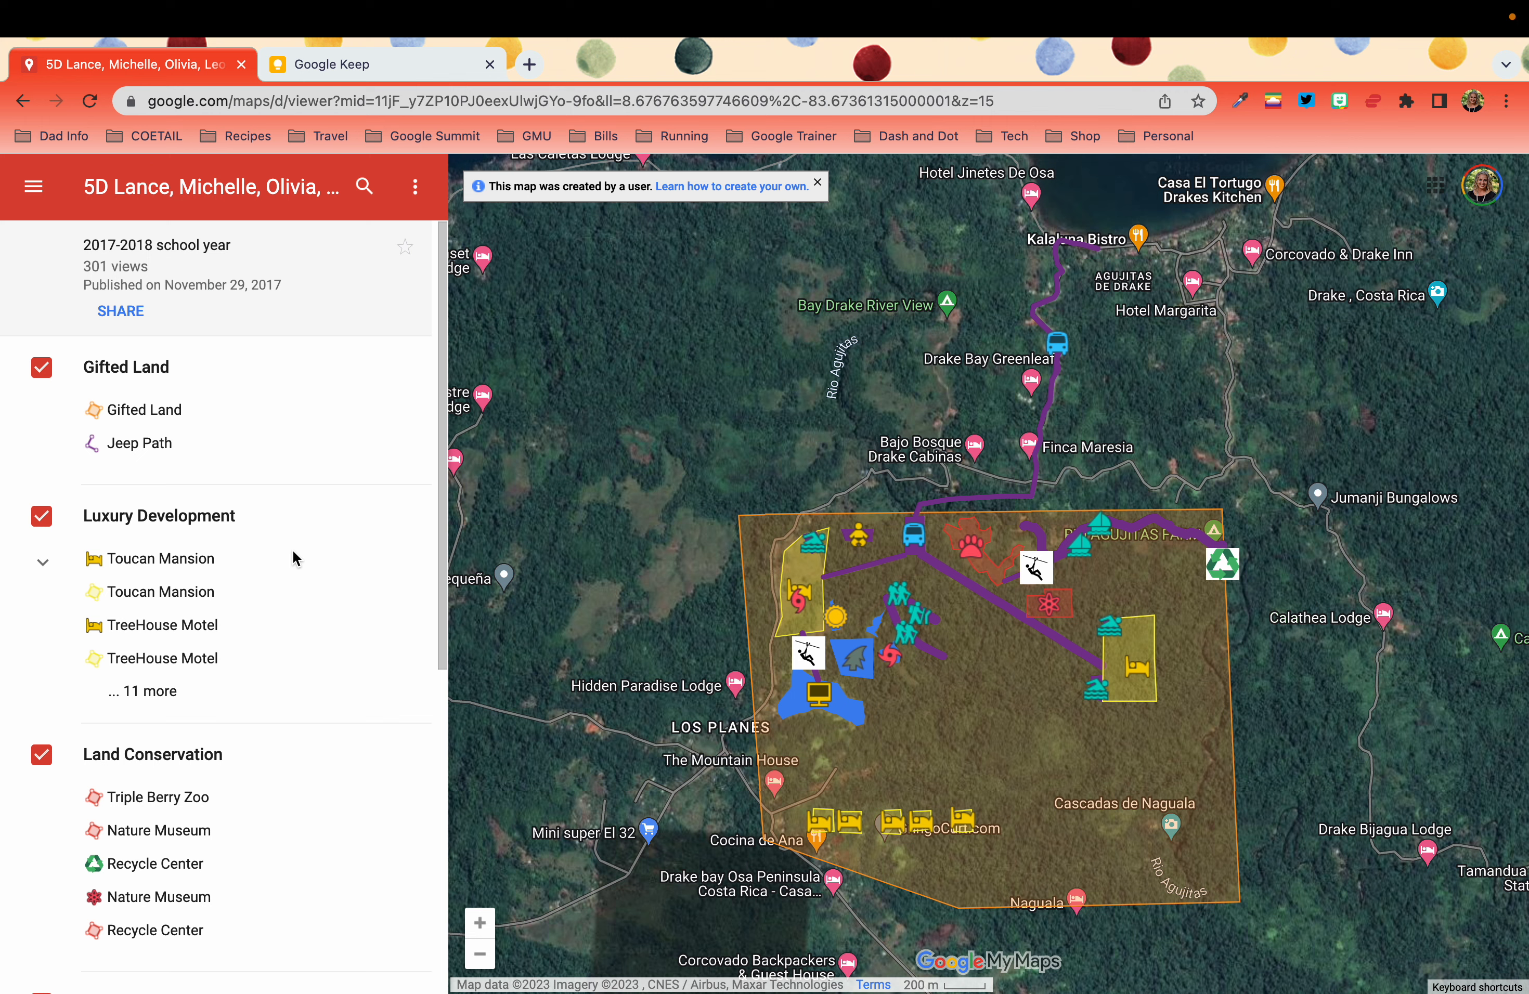
# Examine the student map's layers from Gifted Land to Adventure/Eco Tourism, and show the map's further options.
pyautogui.scroll(-3, 275, 611)
pyautogui.scroll(-3, 275, 611)
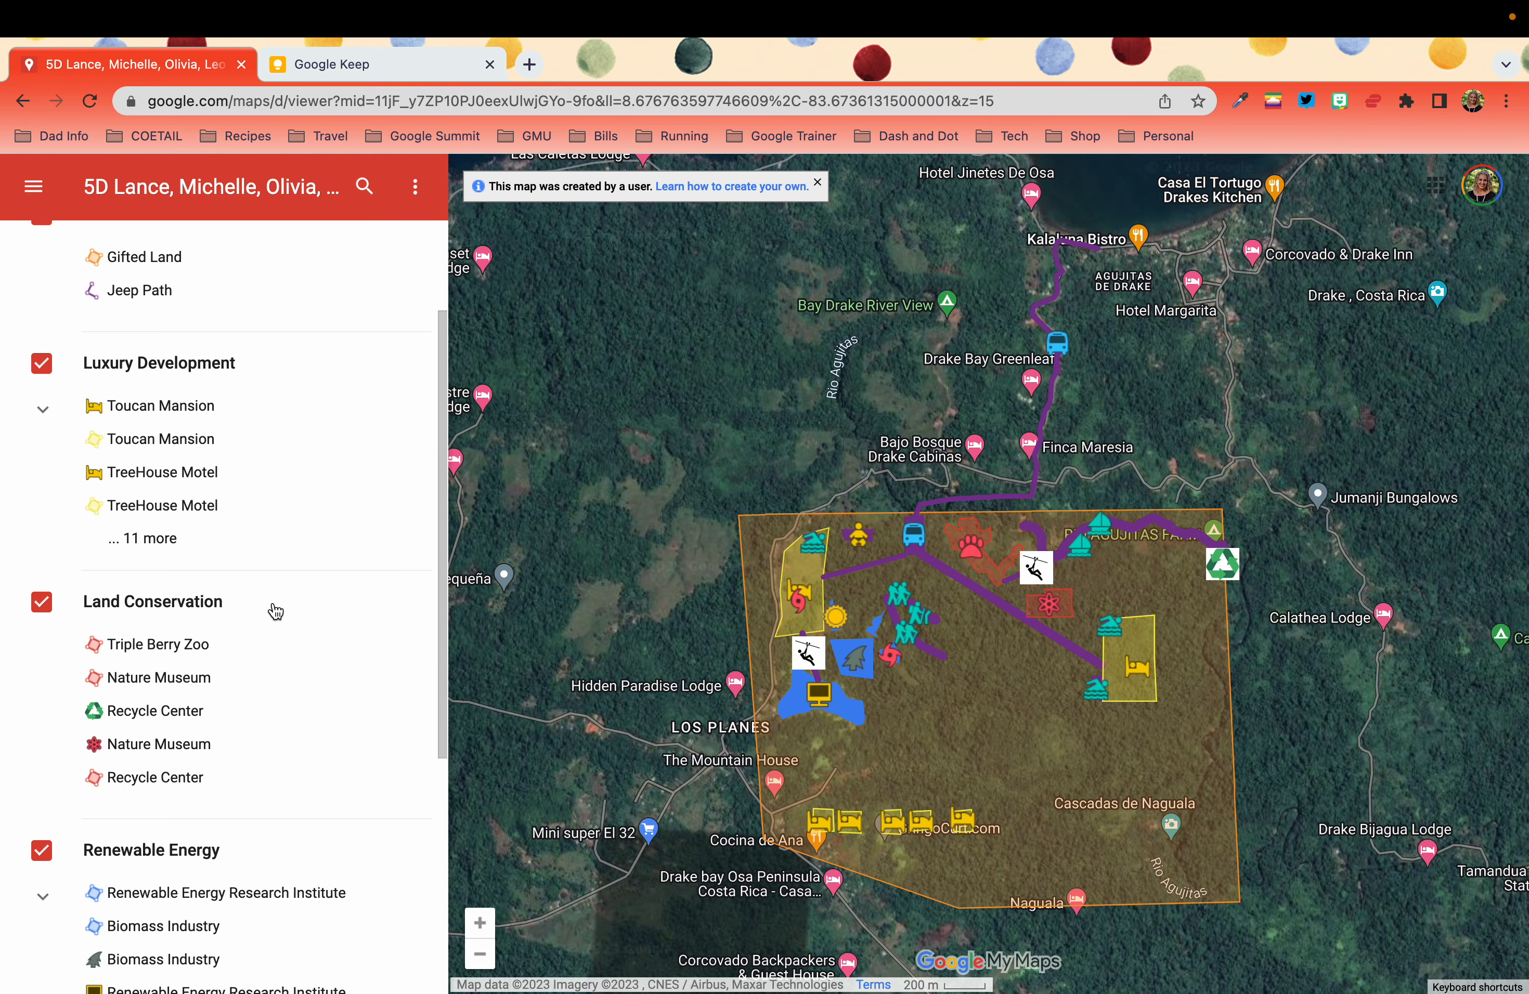
pyautogui.scroll(-10, 291, 656)
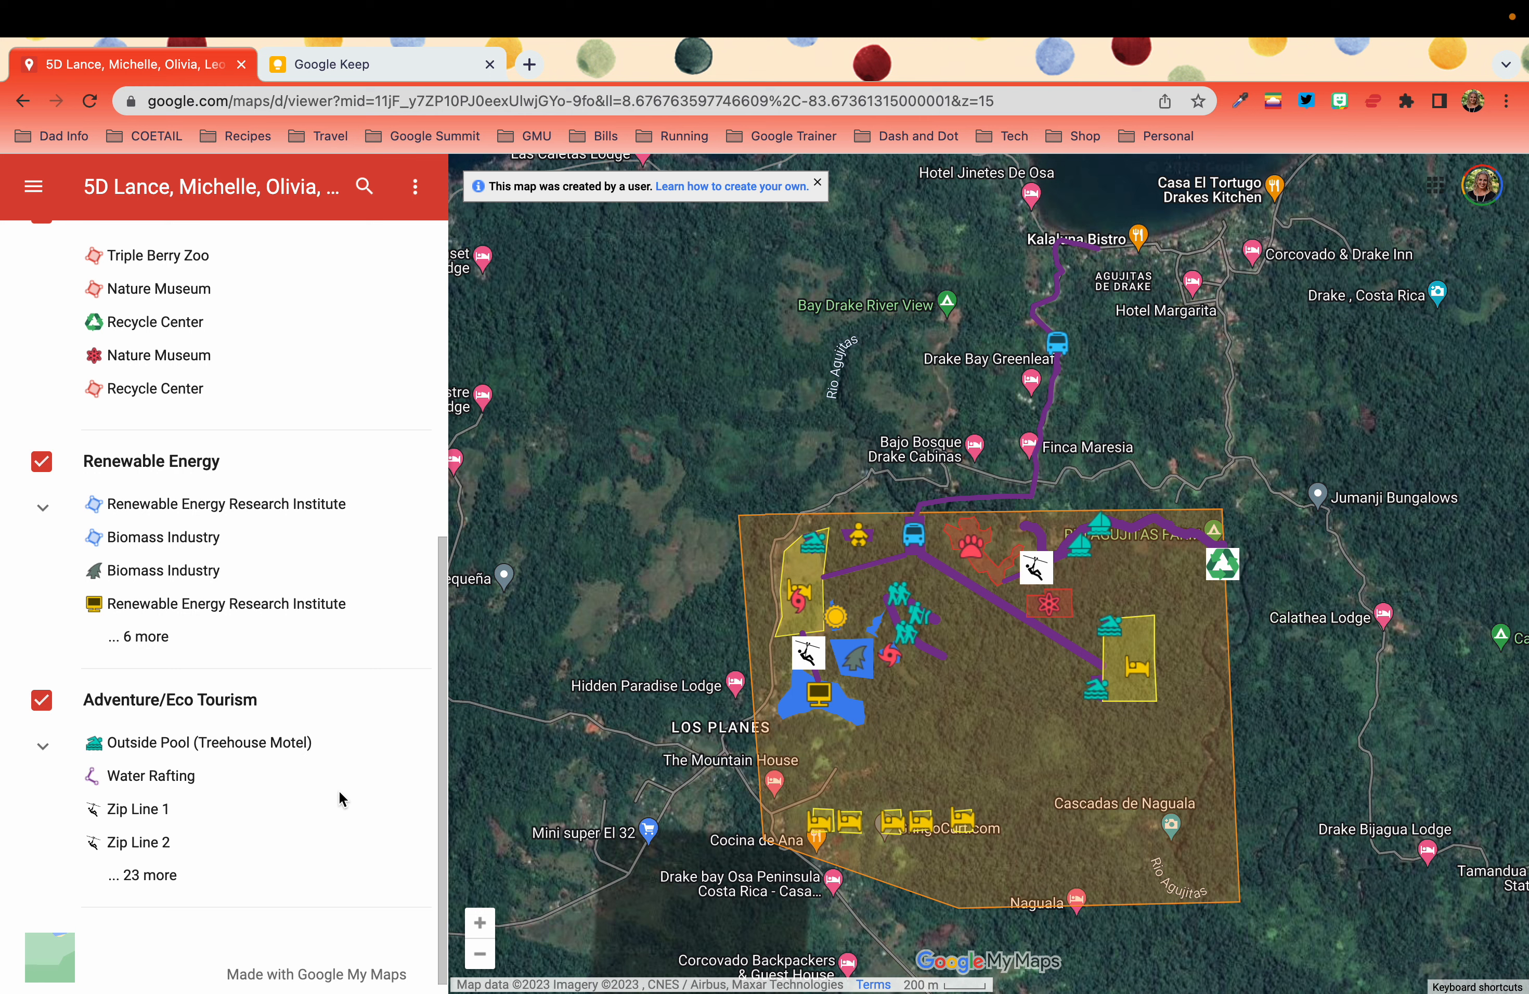
pyautogui.click(416, 189)
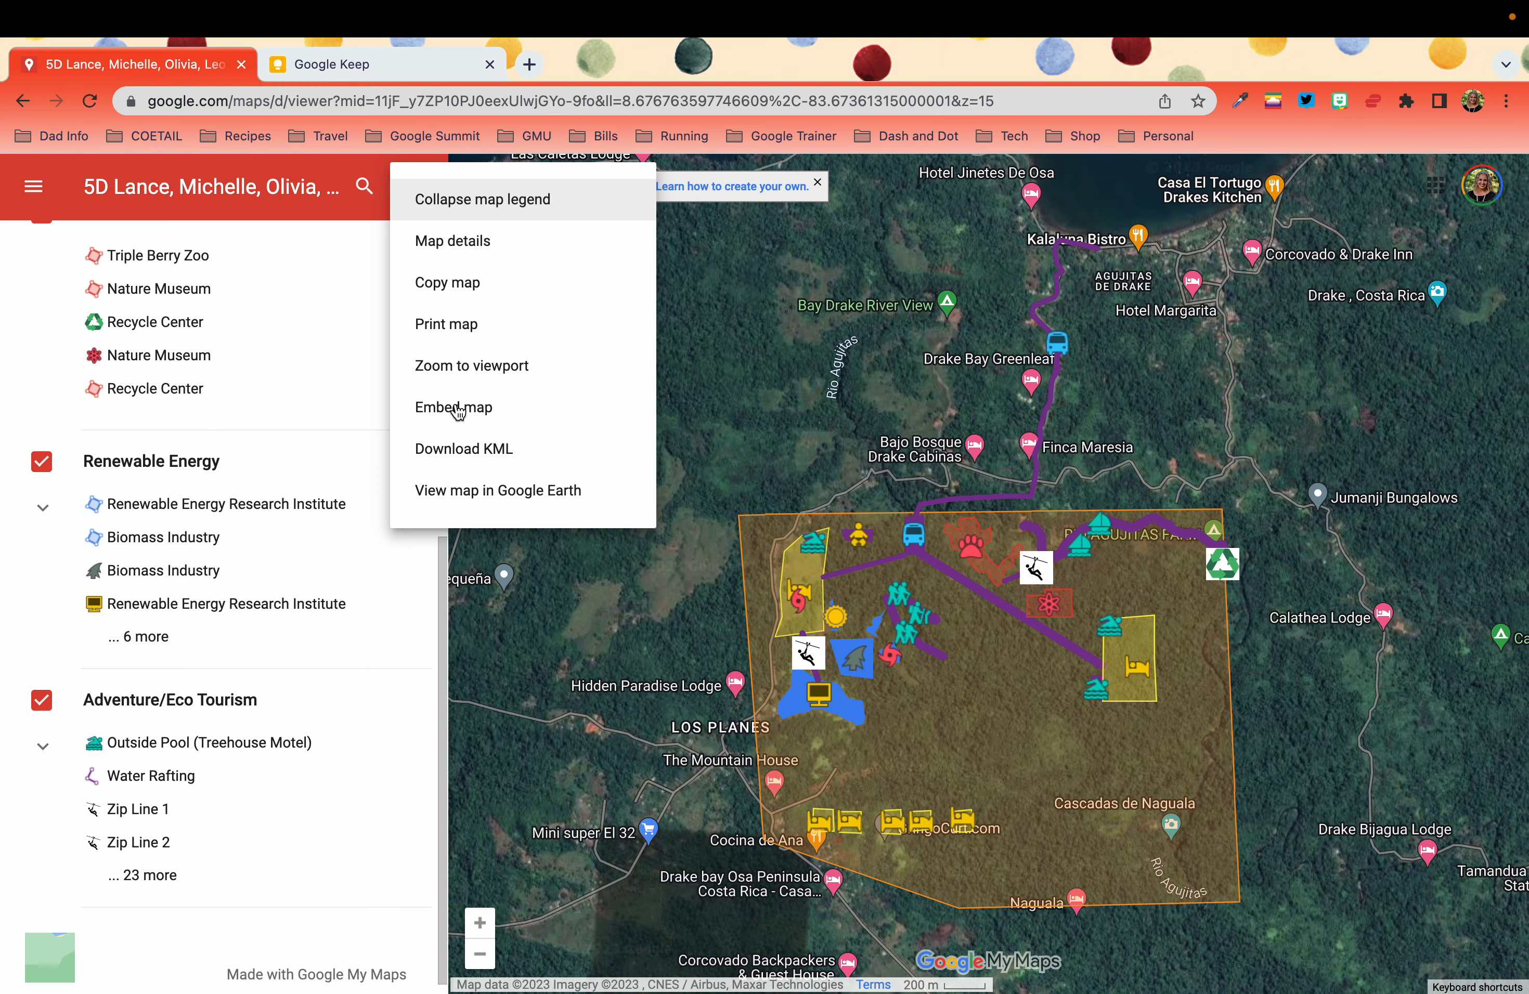
pyautogui.moveTo(1056, 19)
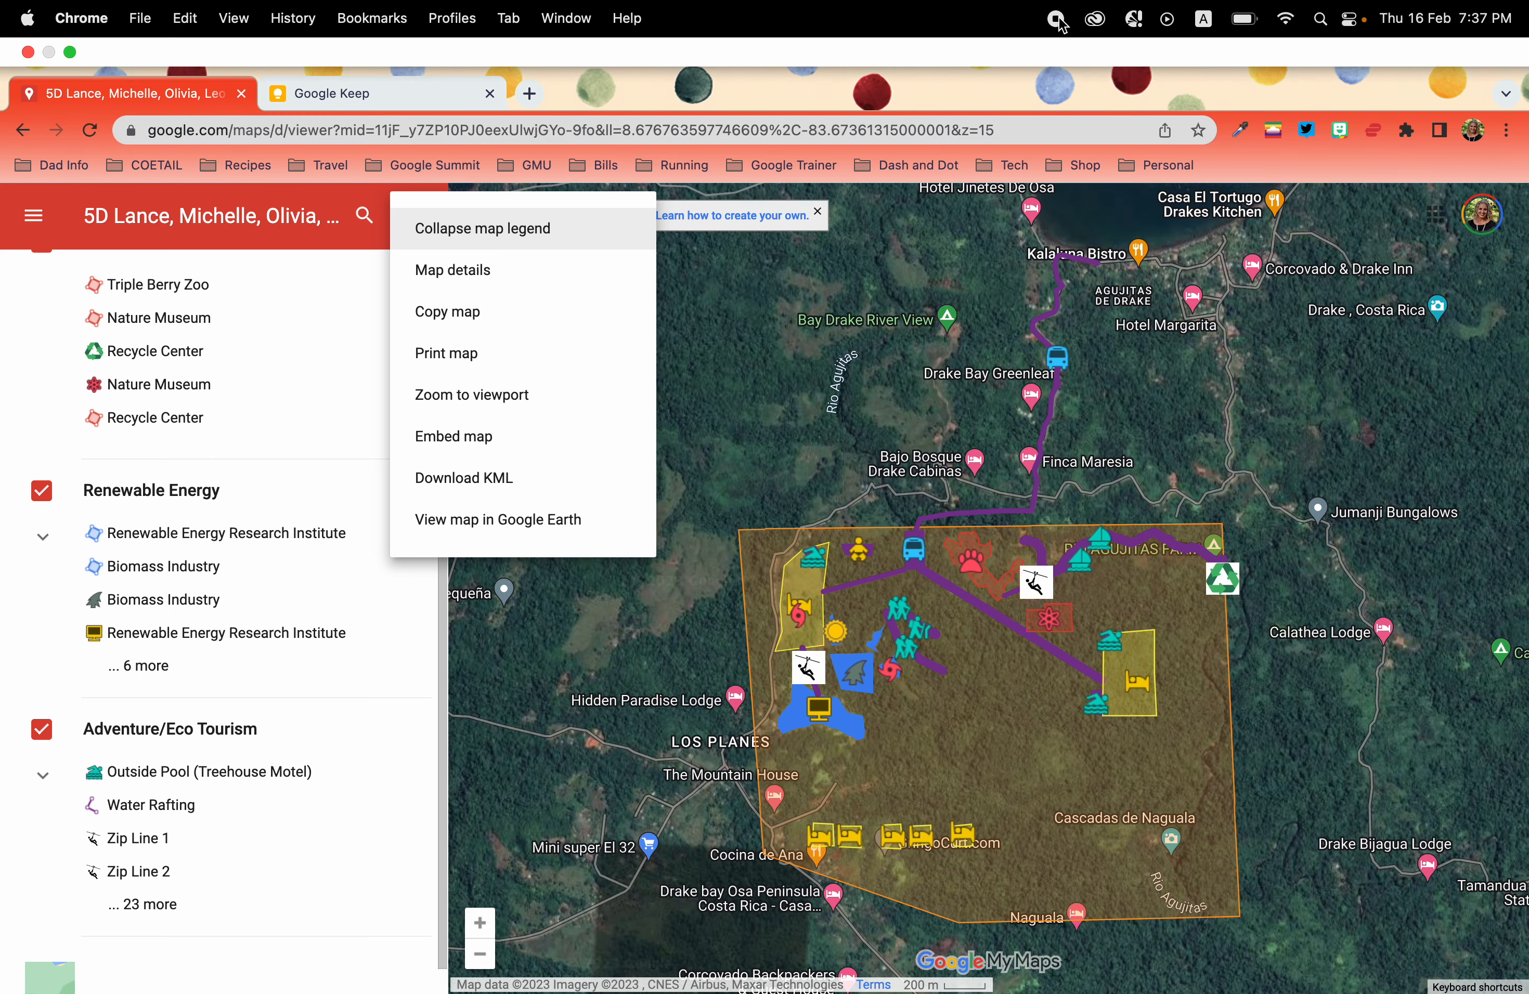